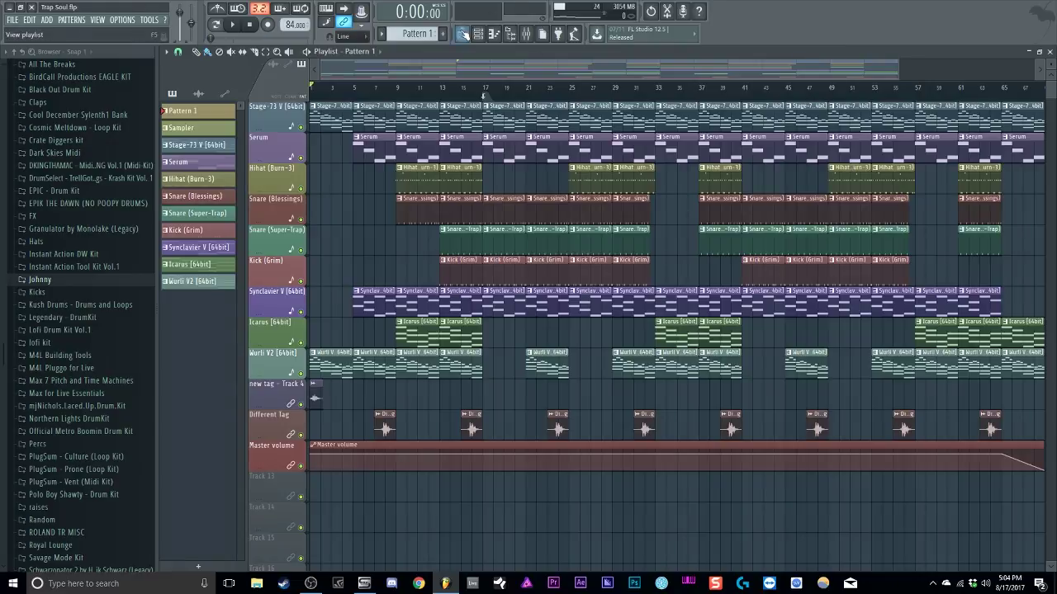
Open the channel rack and solo the Stage-73 V channel
drag(418, 33, 417, 33)
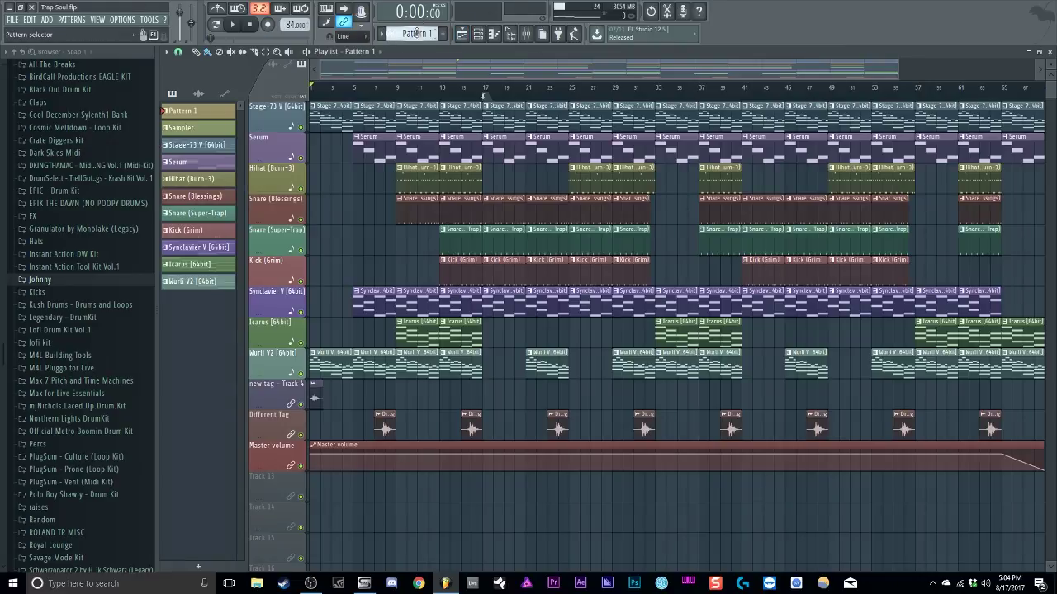
click(477, 35)
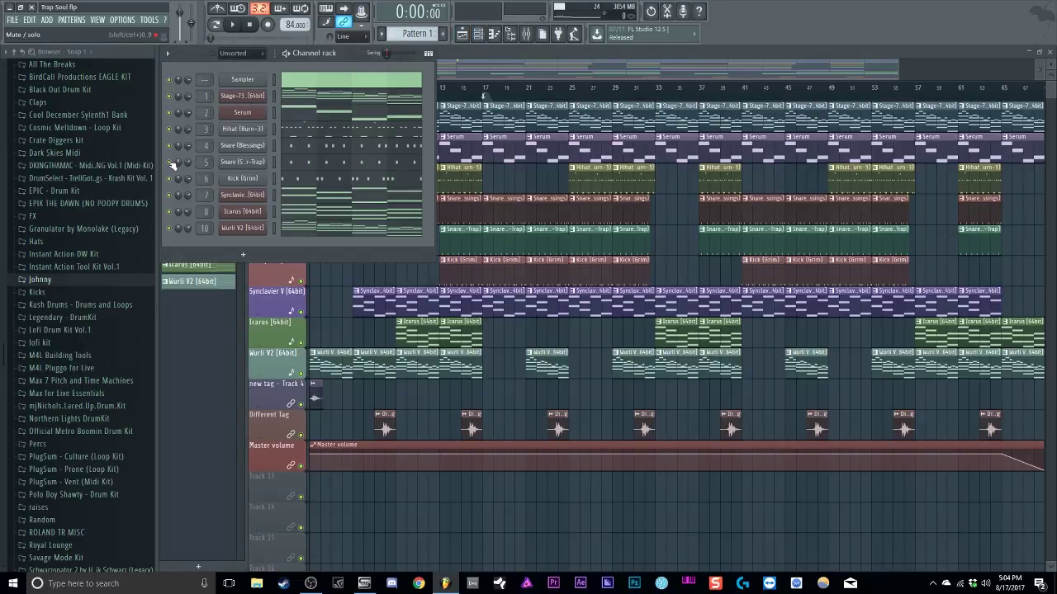
right_click(172, 102)
click(175, 106)
Open the Sampler channel's piano roll and examine its full-length guide notes across the octaves
click(262, 81)
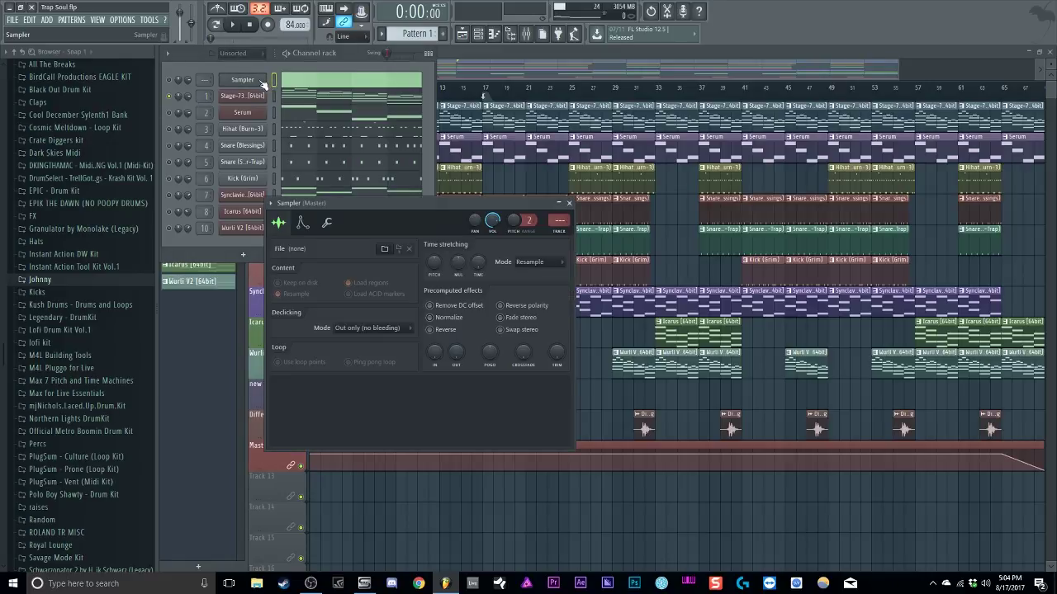
click(262, 82)
click(306, 85)
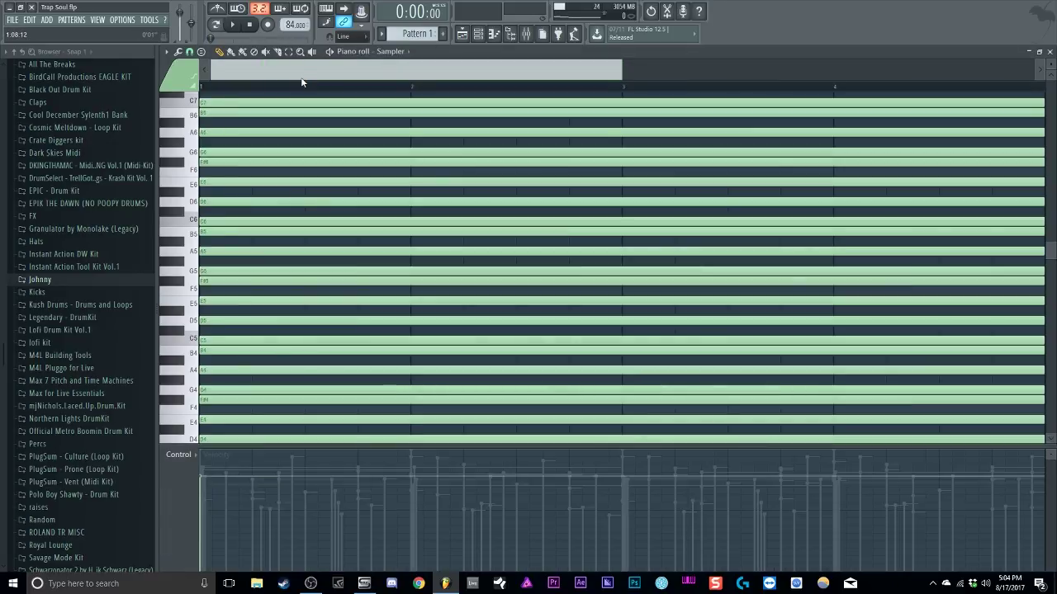
scroll(289, 262, down, 5)
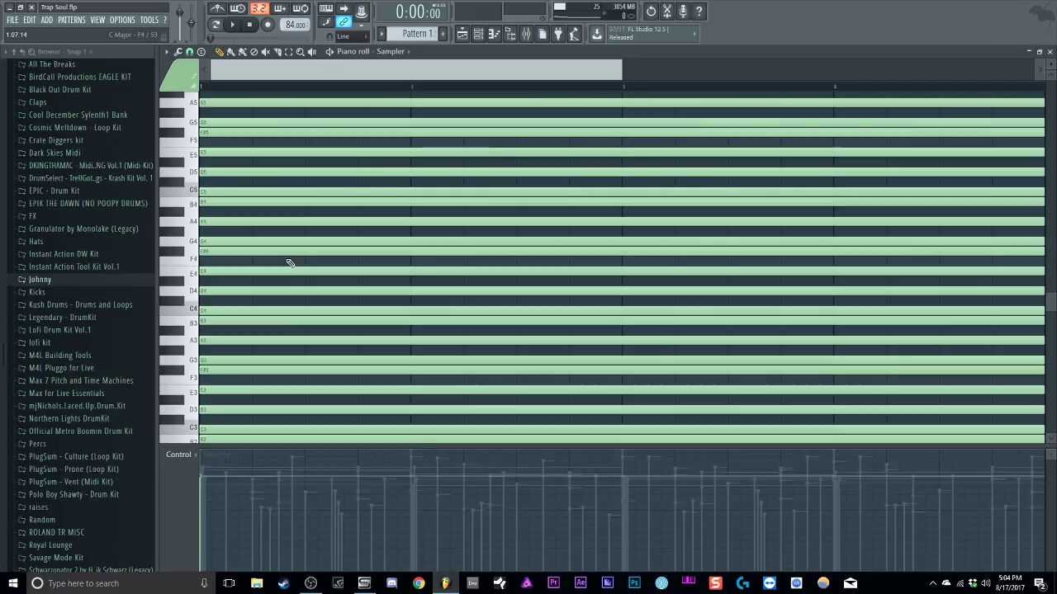
scroll(271, 348, down, 2)
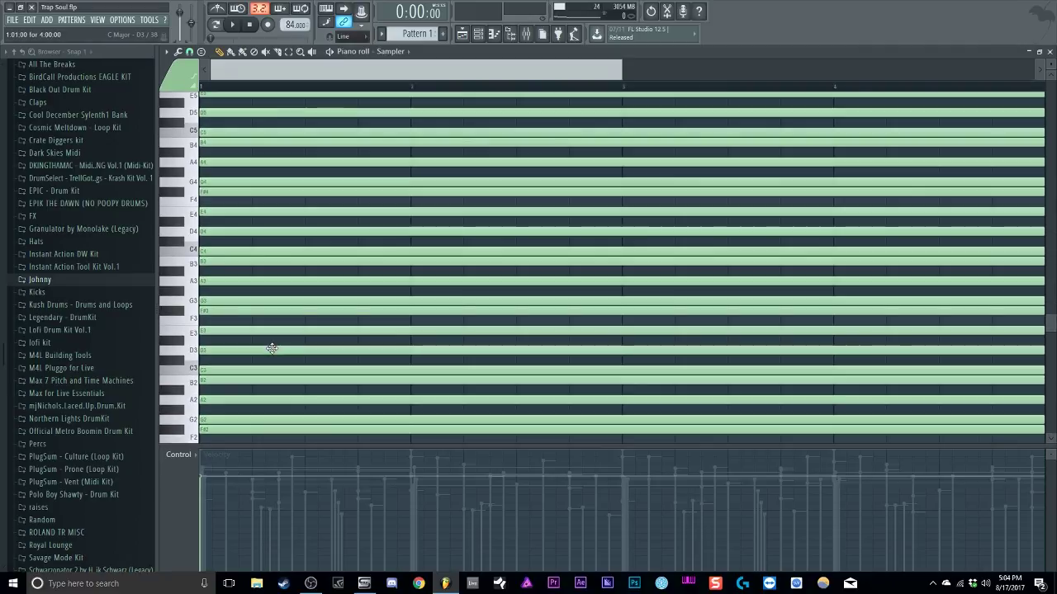
scroll(272, 349, up, 6)
Examine the scale highlighting choices among the piano roll helpers, leaving the setting on Automatic
click(166, 52)
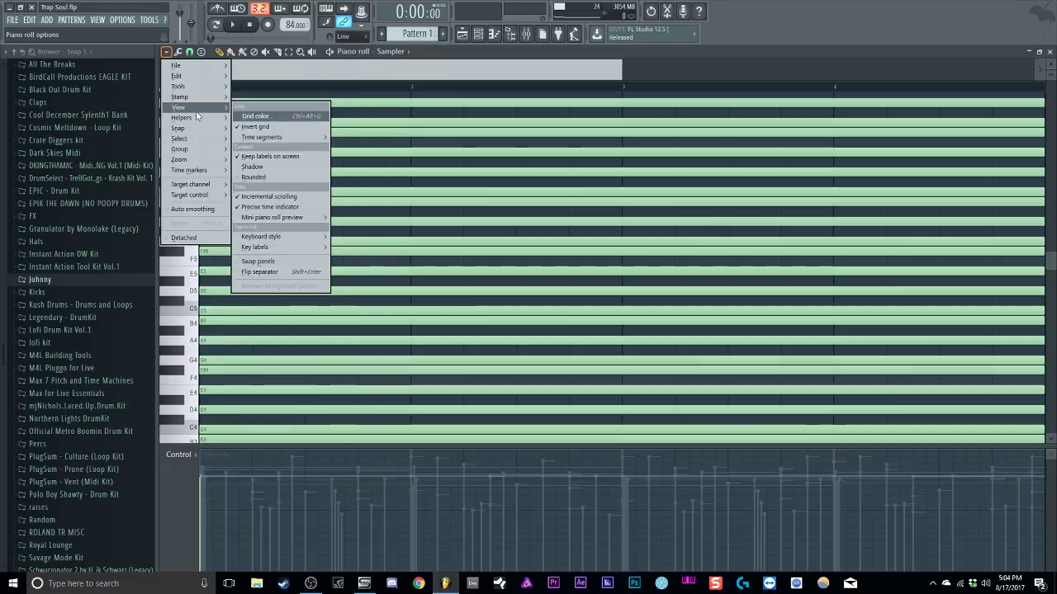
mouse_move(198, 118)
mouse_move(256, 130)
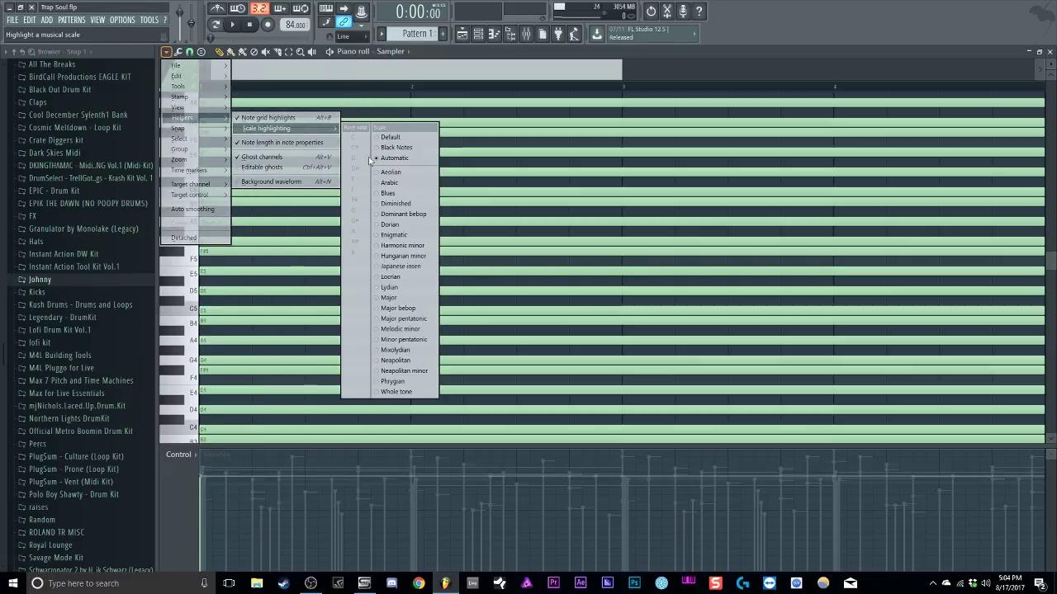
click(600, 61)
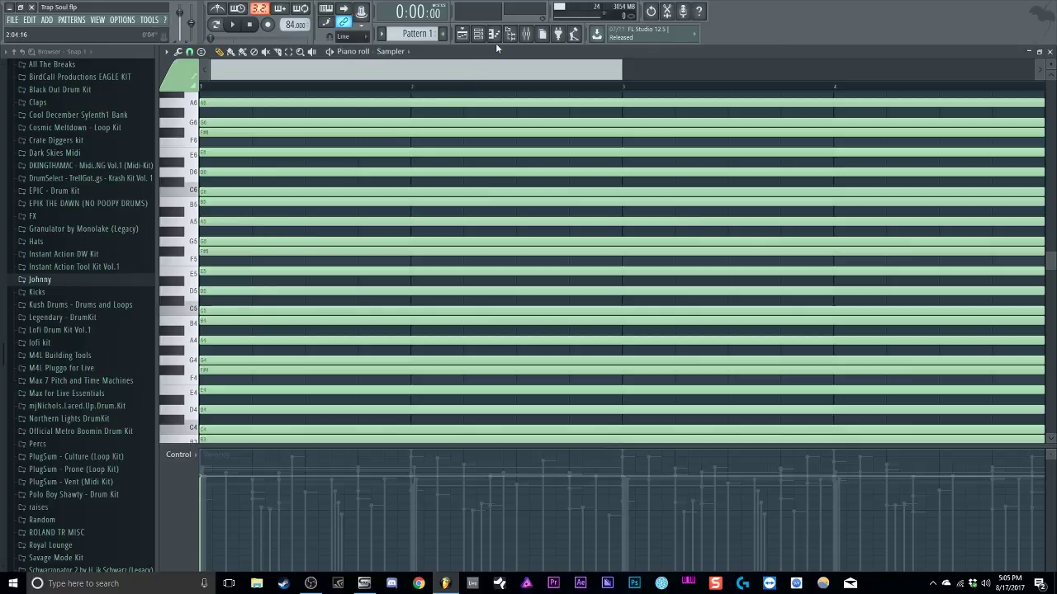
Open the Stage-73 V instrument, place its window beside the channel rack, and audition the soloed channel
click(462, 33)
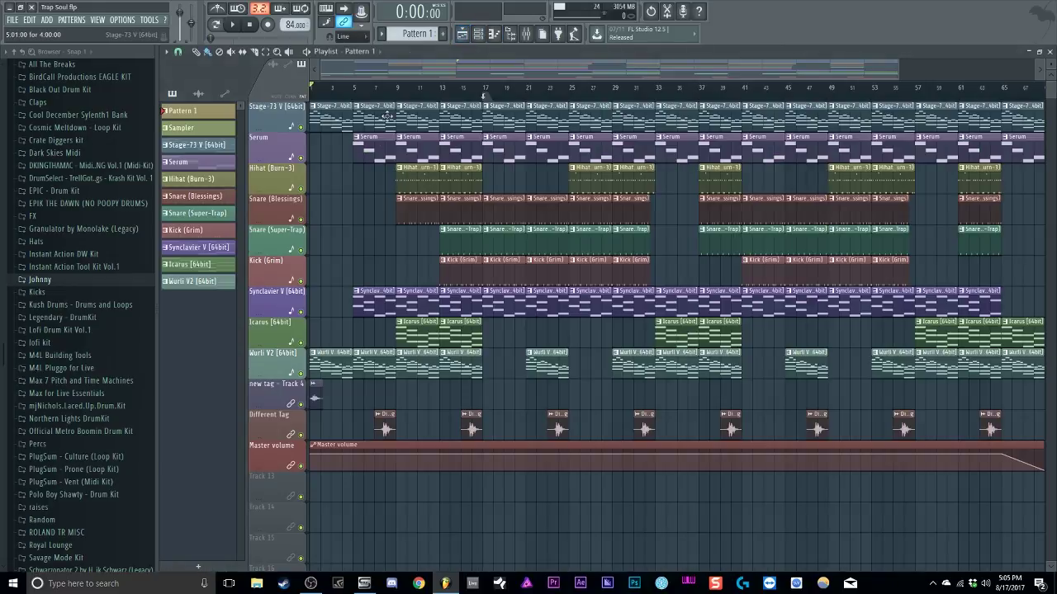
click(478, 33)
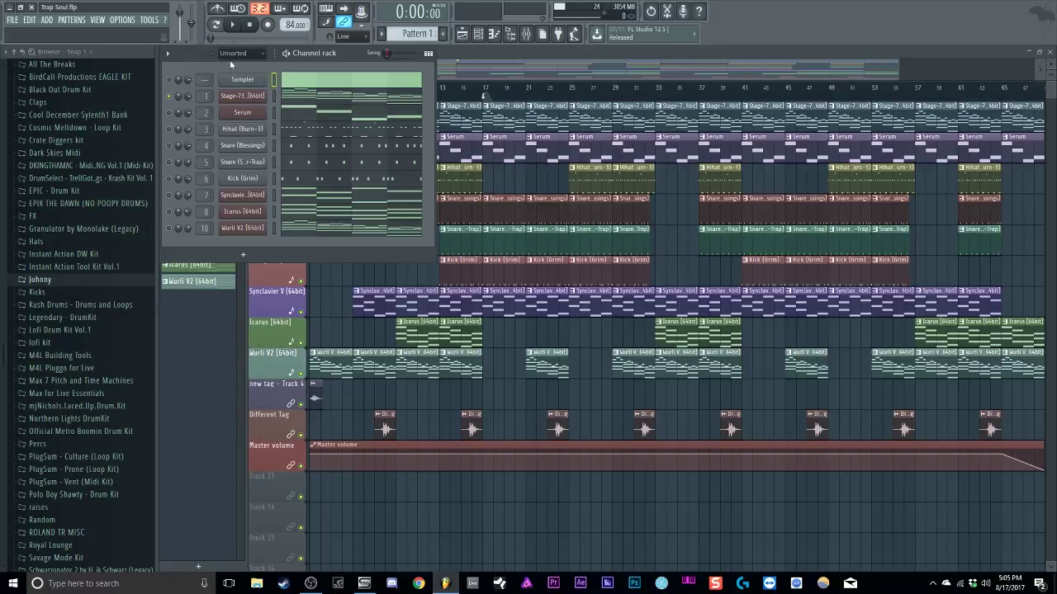
click(244, 98)
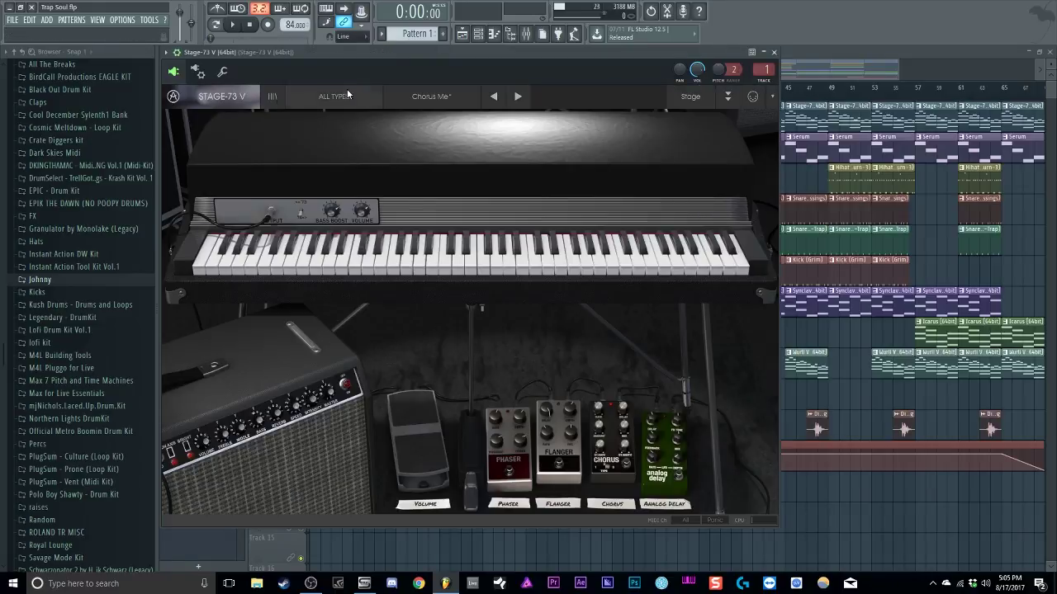
drag(398, 89, 672, 53)
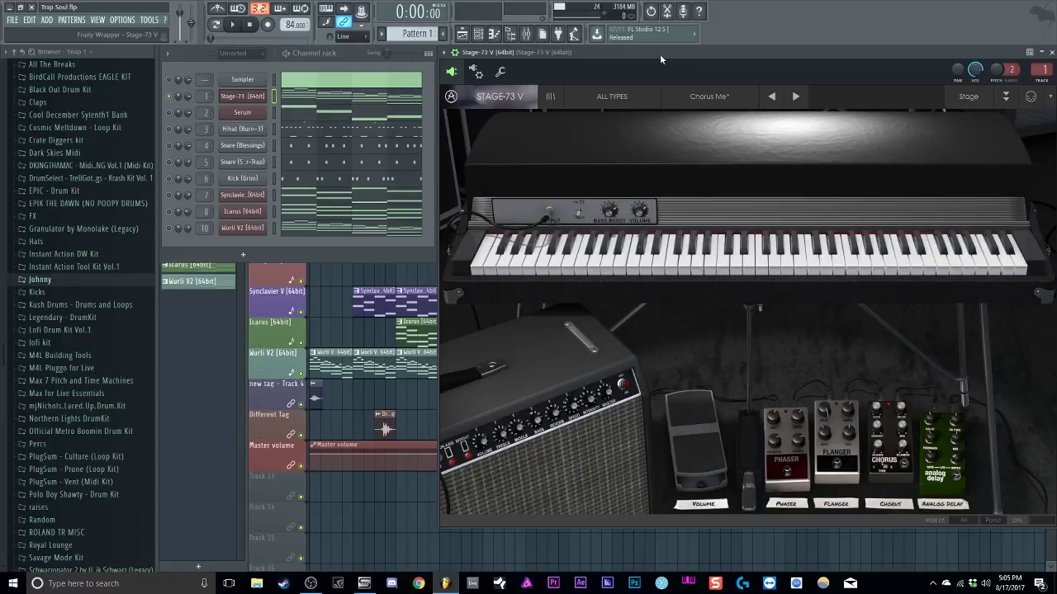
click(236, 28)
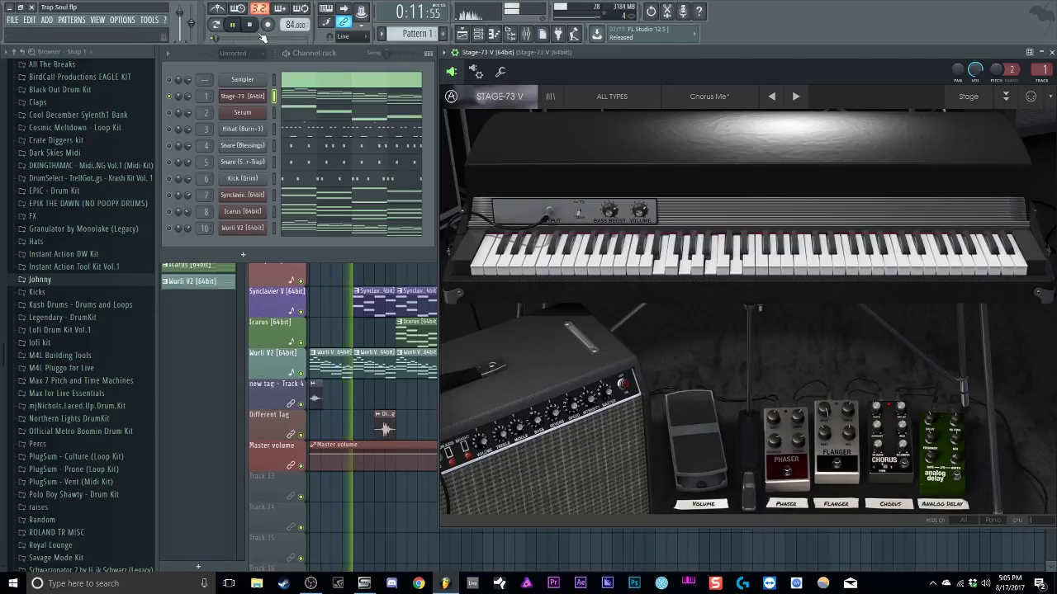
key(space)
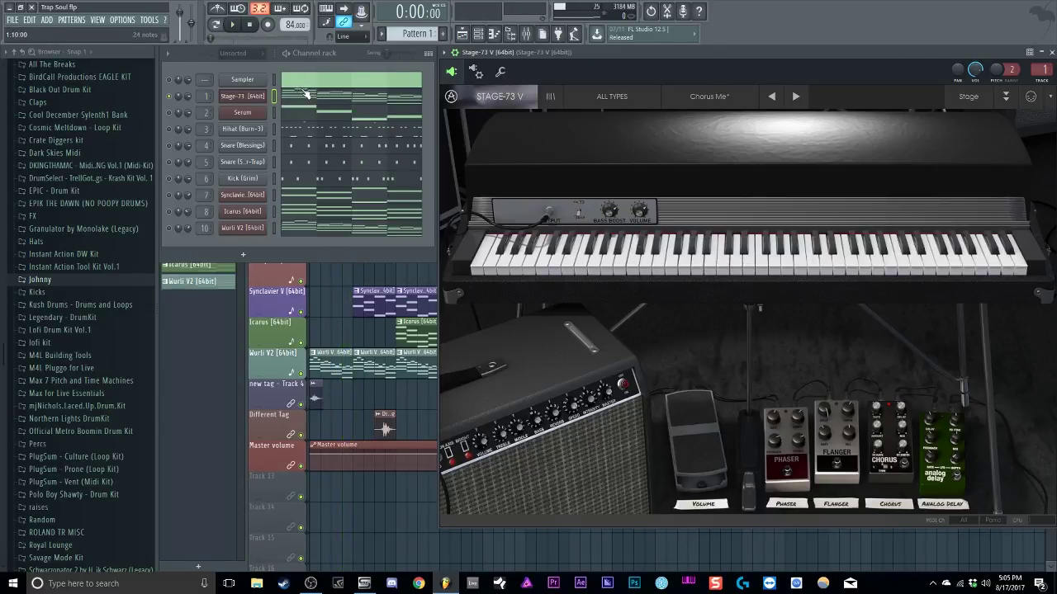
Examine the Stage-73 V chord notes in the piano roll and preview the levels randomizer without applying it
click(305, 93)
scroll(266, 288, down, 2)
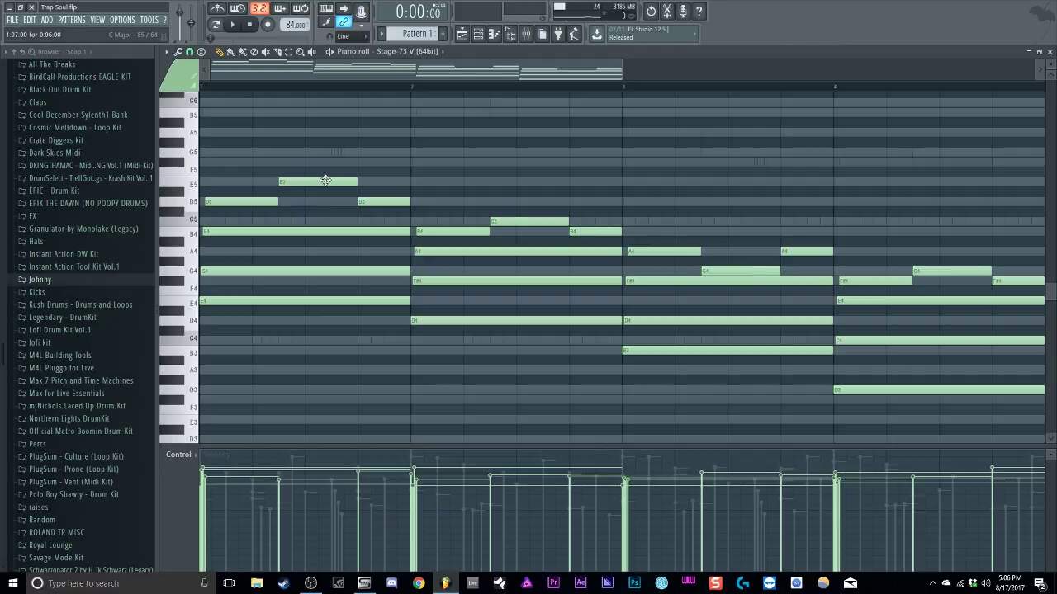
click(527, 35)
click(527, 35)
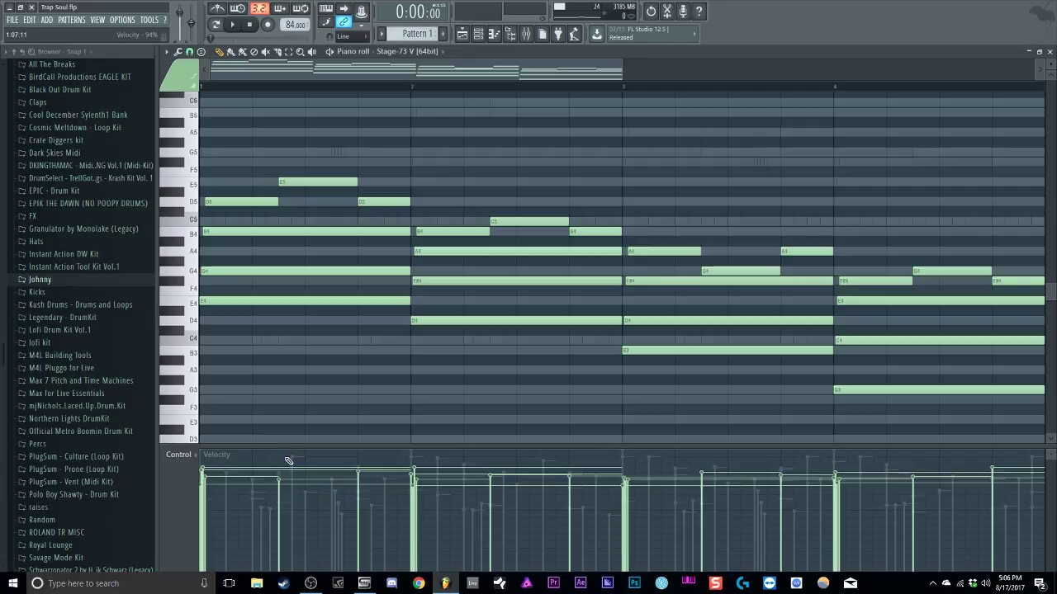
key(alt+r)
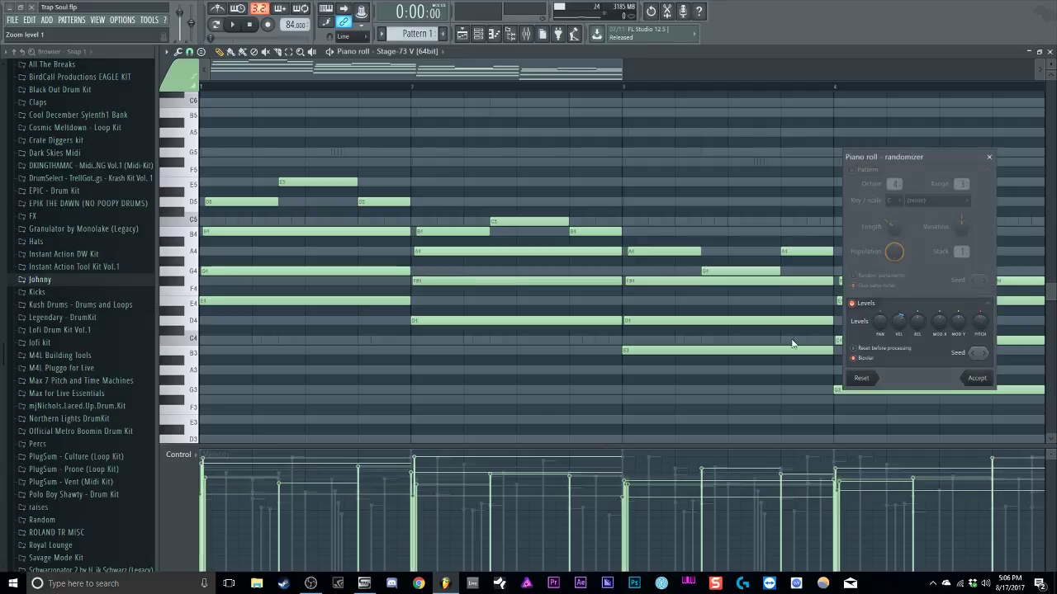
click(990, 157)
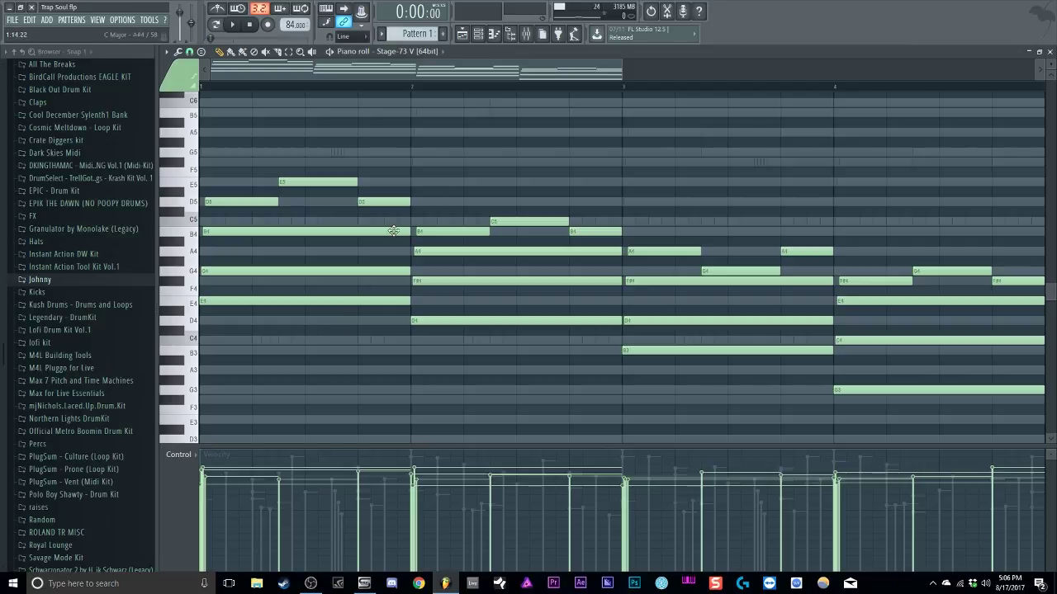
Open the FabFilter Pro-R reverb on the Stage-73 V mixer track and examine its Character control and decay rate curve
click(526, 33)
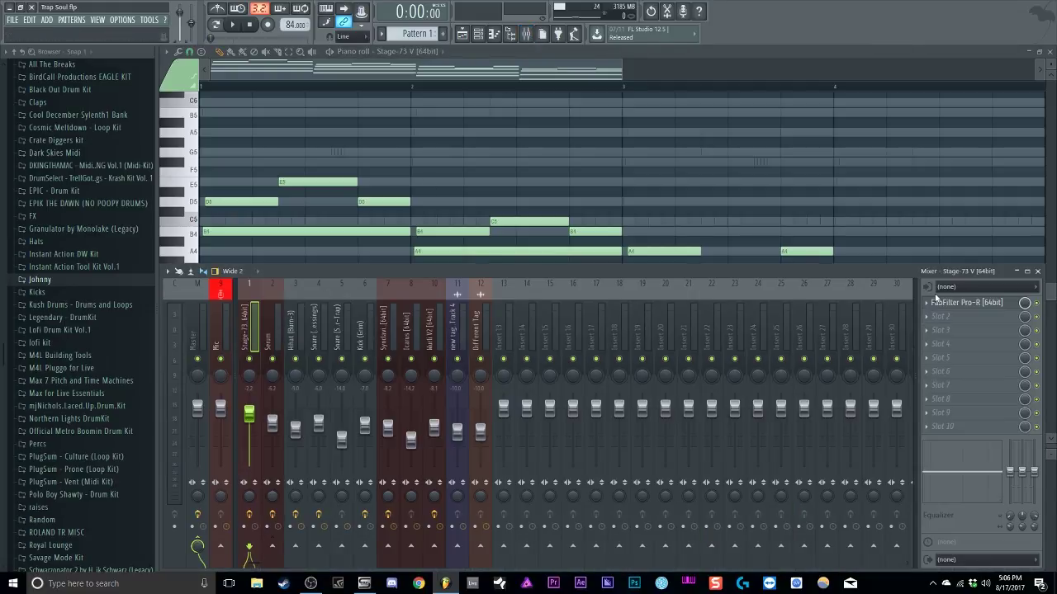
click(964, 303)
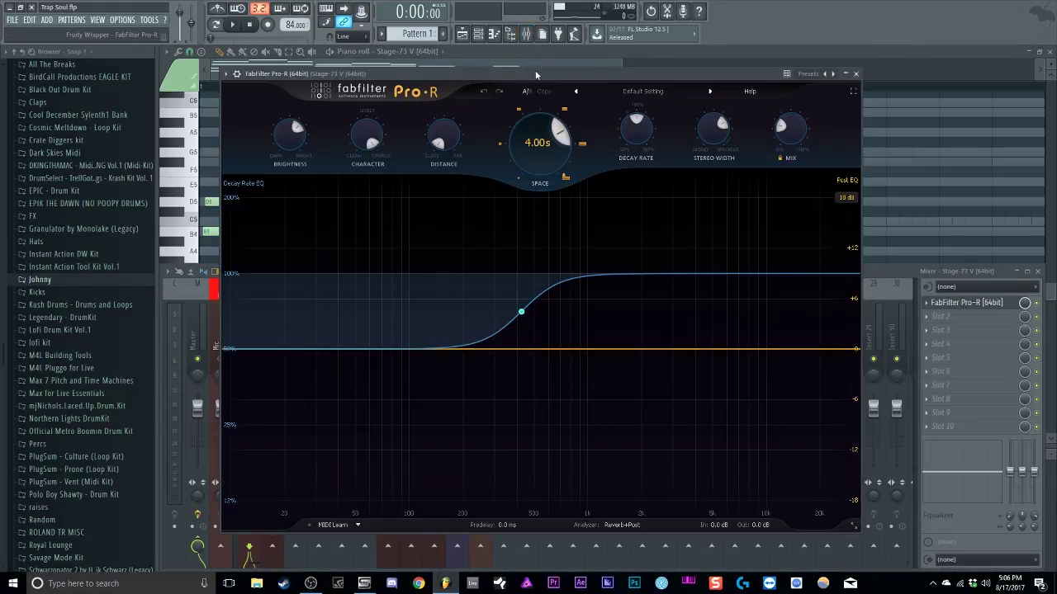
drag(536, 69, 559, 51)
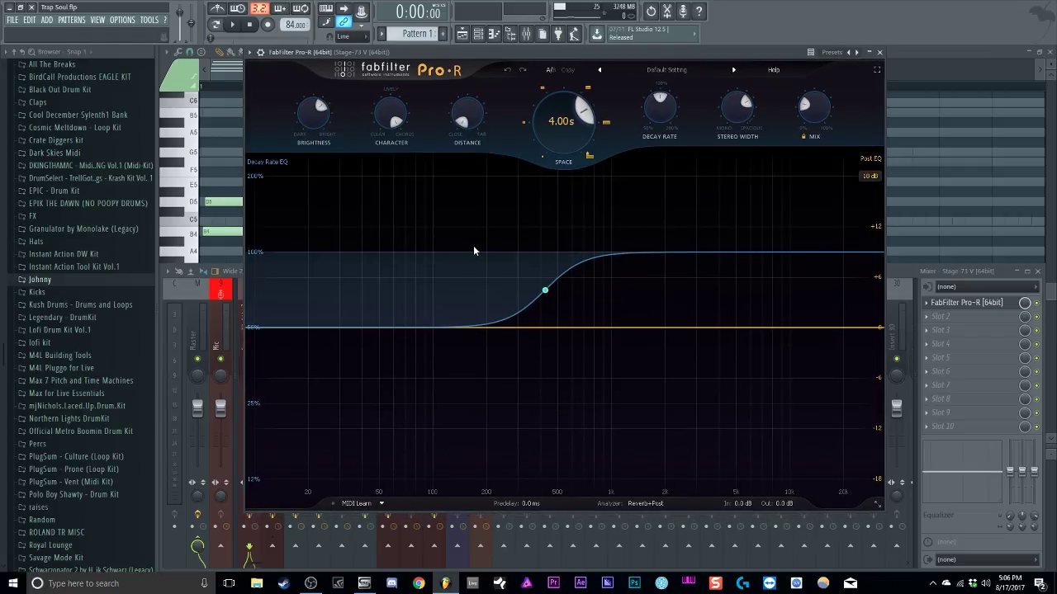
drag(392, 116, 375, 41)
mouse_move(591, 142)
mouse_move(391, 118)
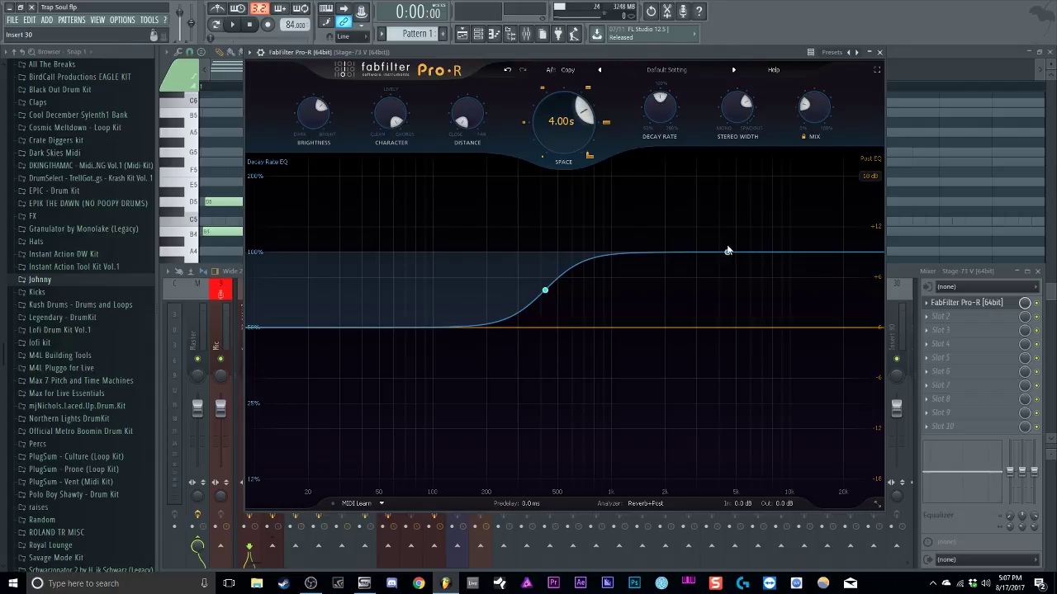
mouse_move(530, 279)
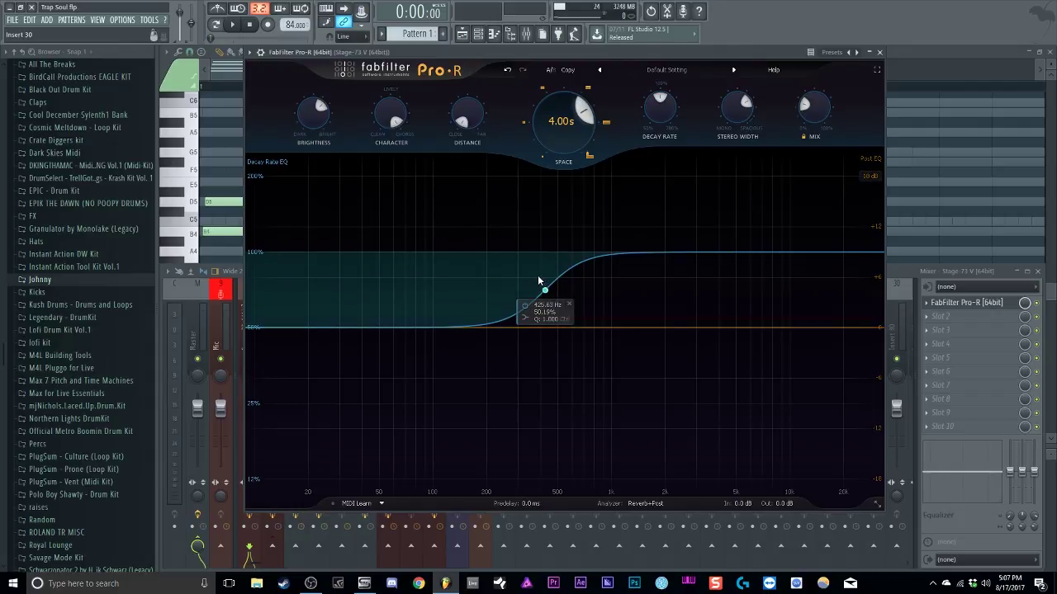
Set the Pro-R reverb's Character to 0% and audition the Stage-73 V part with it
drag(398, 114, 418, 357)
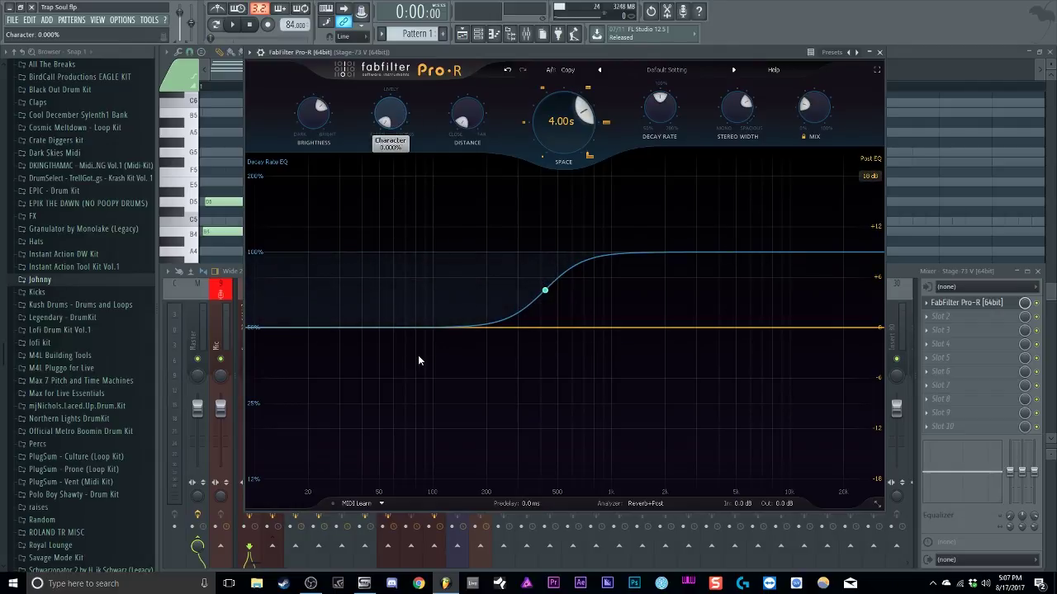
key(space)
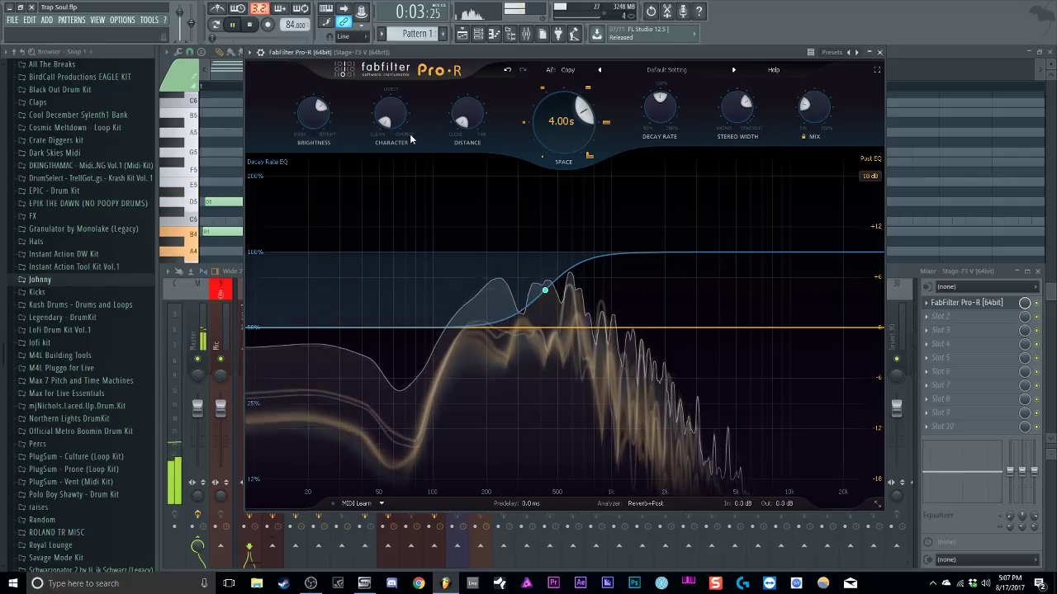
key(space)
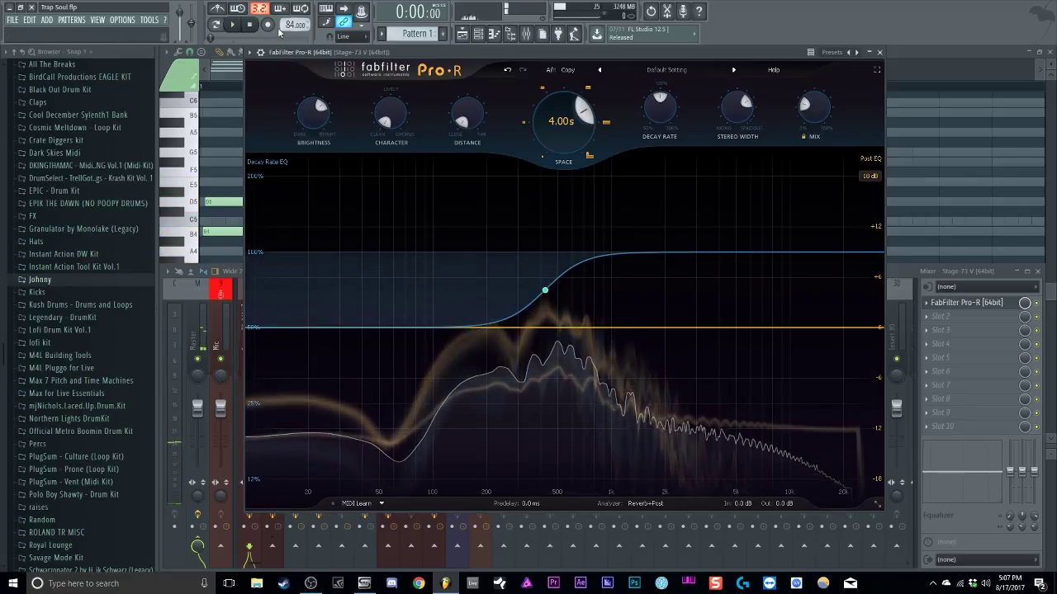
Set the Pro-R reverb's Character to 100%, audition the Stage-73 V part, and close the reverb window
mouse_move(400, 118)
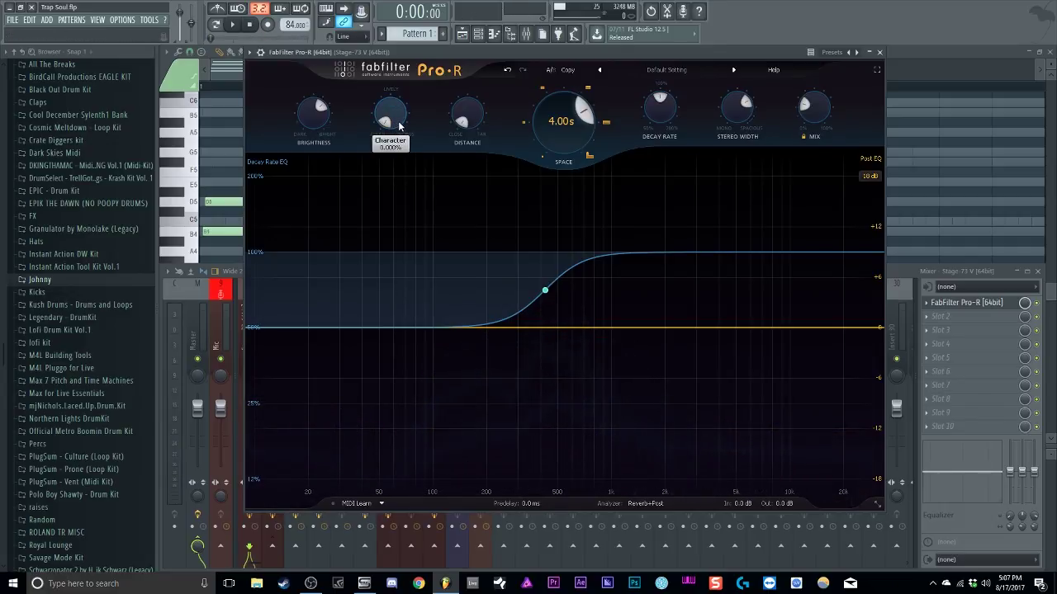
drag(401, 124, 388, 81)
key(space)
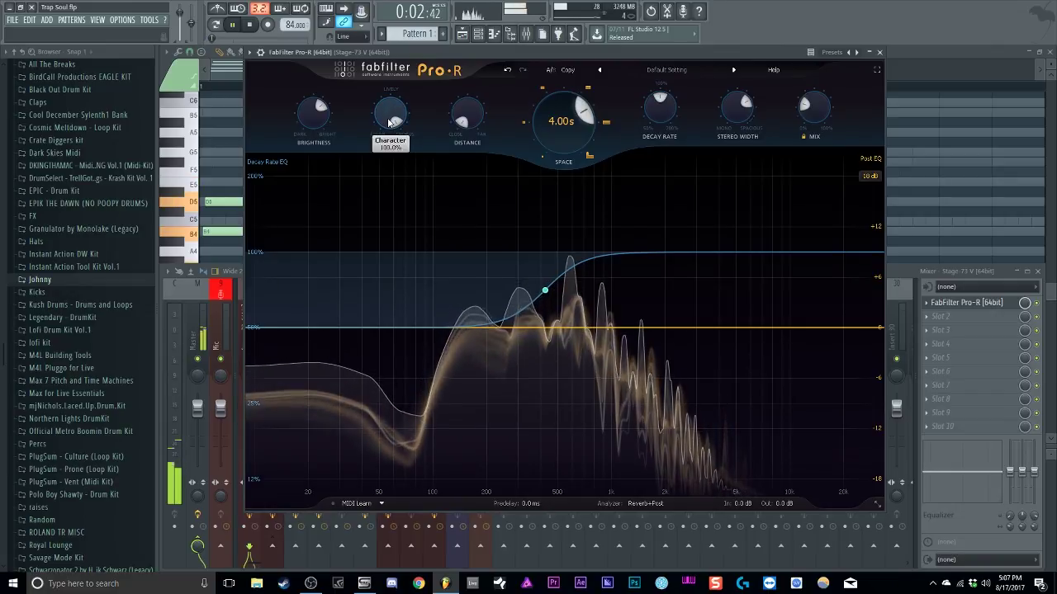
drag(389, 122, 384, 83)
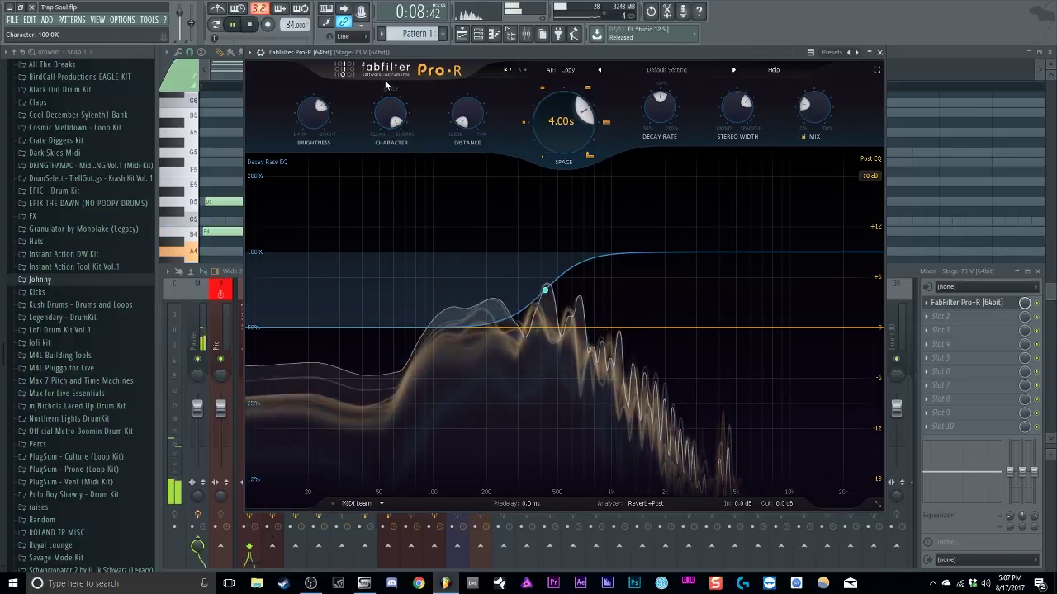
key(space)
click(880, 53)
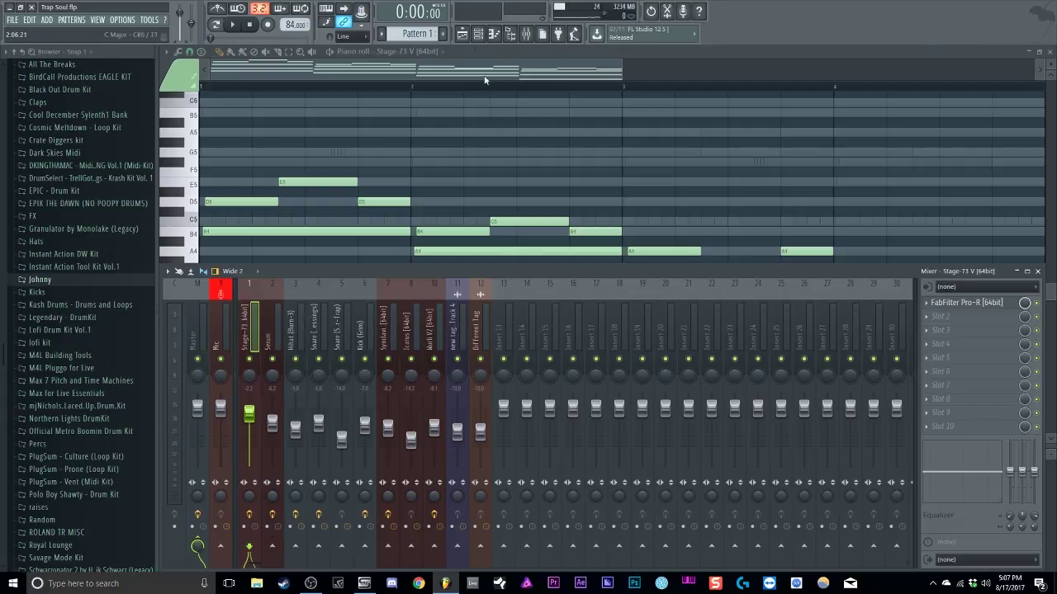
Open the Serum channel's instrument, examine its Drake Bass preset and oscillator settings, and close it
click(478, 34)
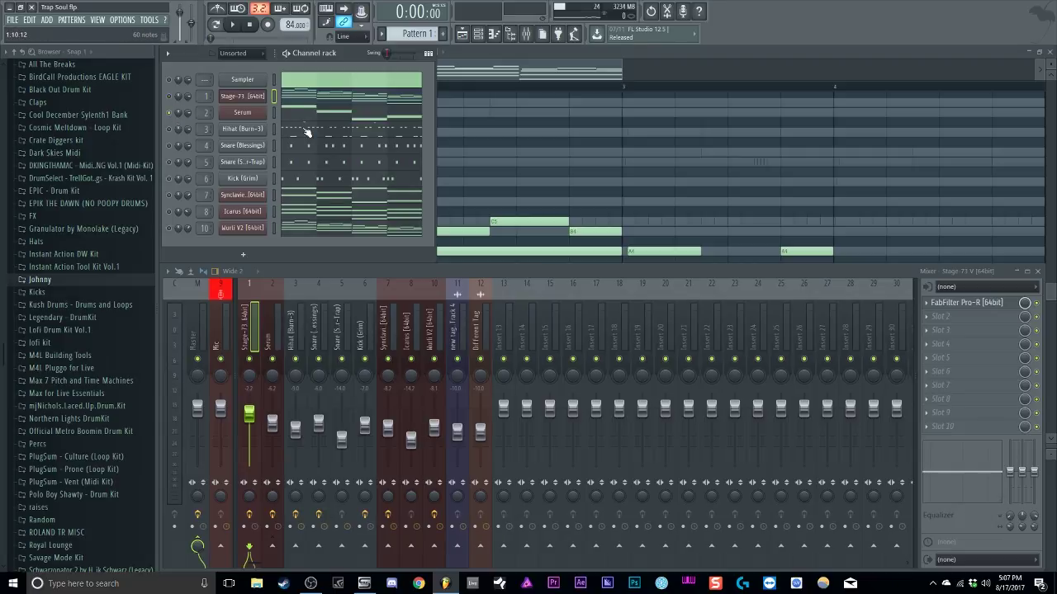
click(256, 116)
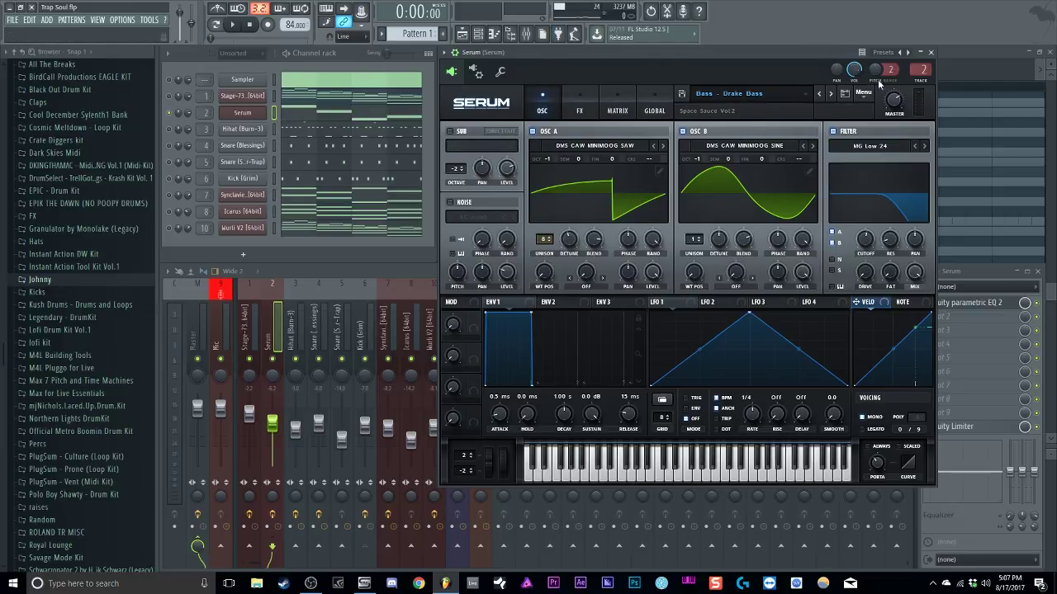
click(930, 52)
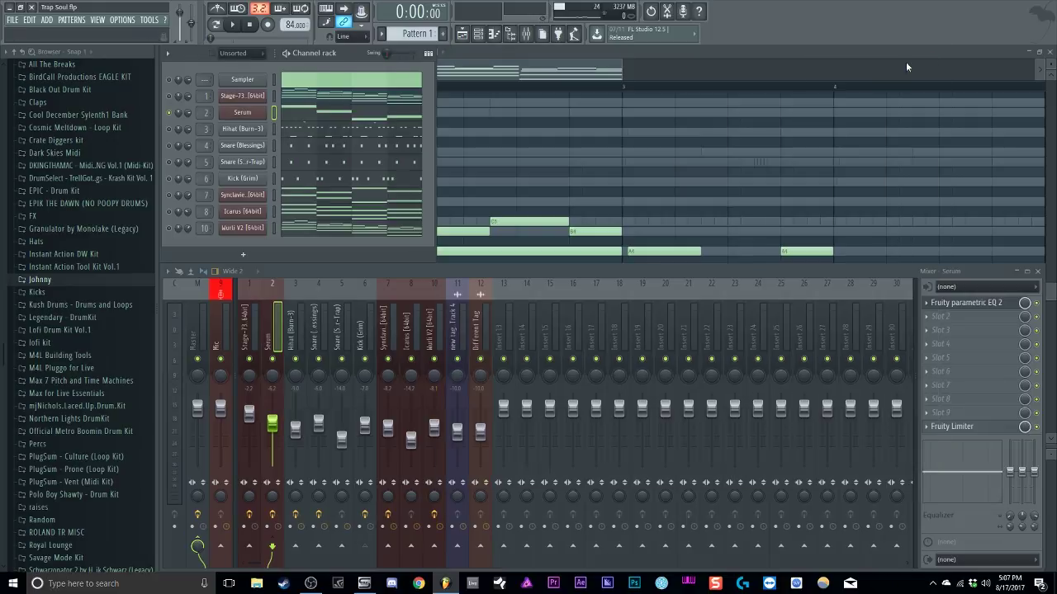
Audition the soloed Serum bass part while viewing its notes in the piano roll
click(236, 26)
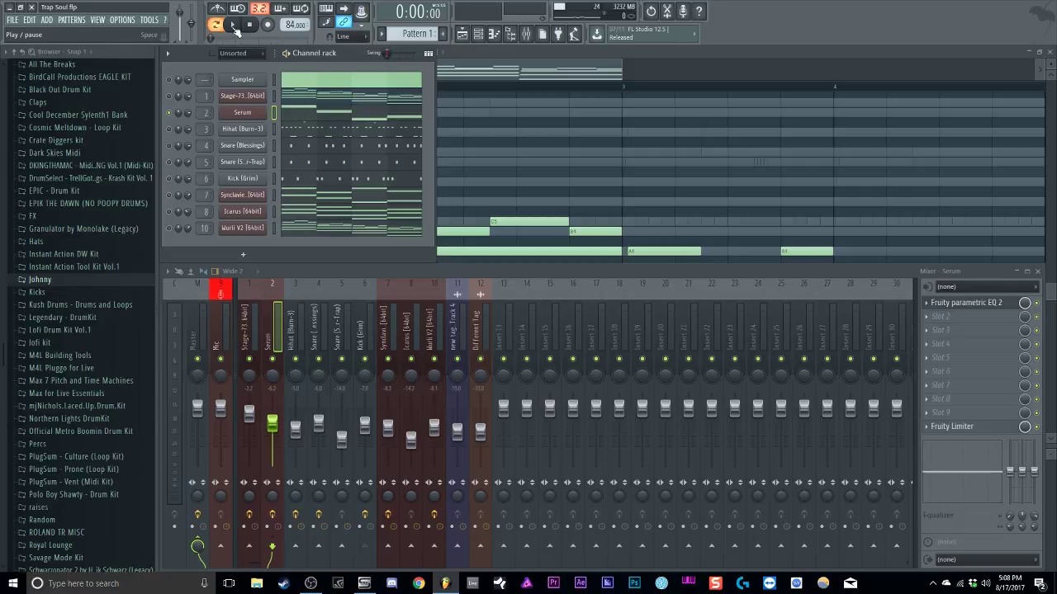
click(354, 113)
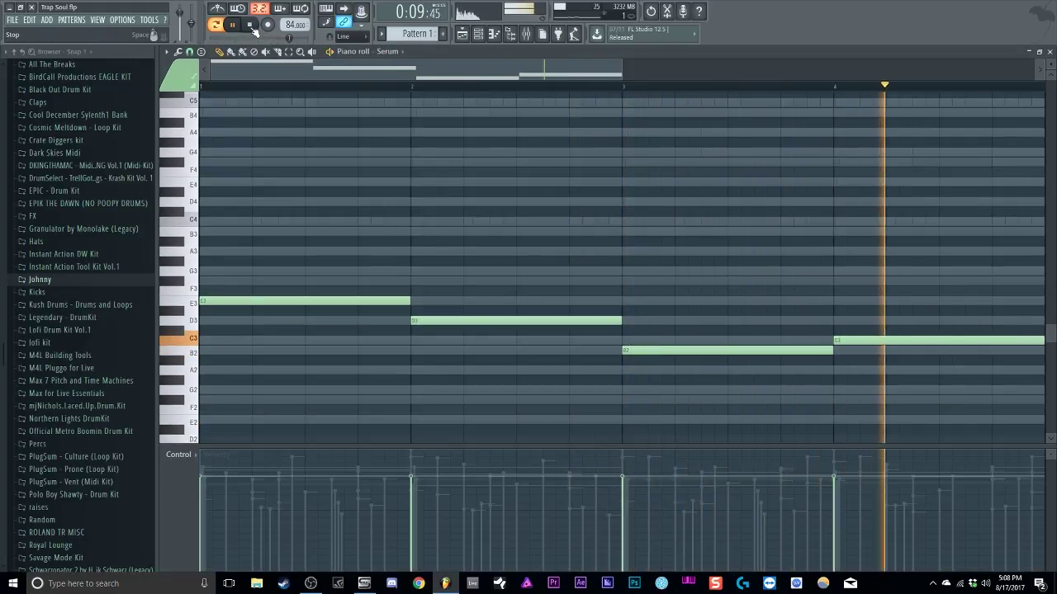
click(251, 25)
Show the Serum mixer track and examine its Fruity parametric EQ 2 low band and Fruity Limiter
click(477, 33)
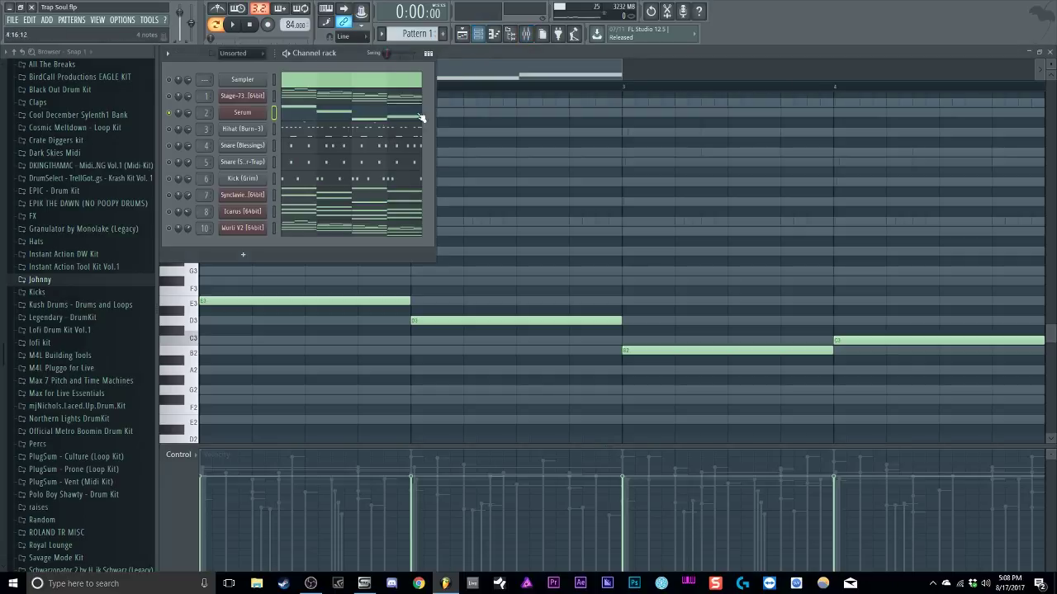
double_click(207, 111)
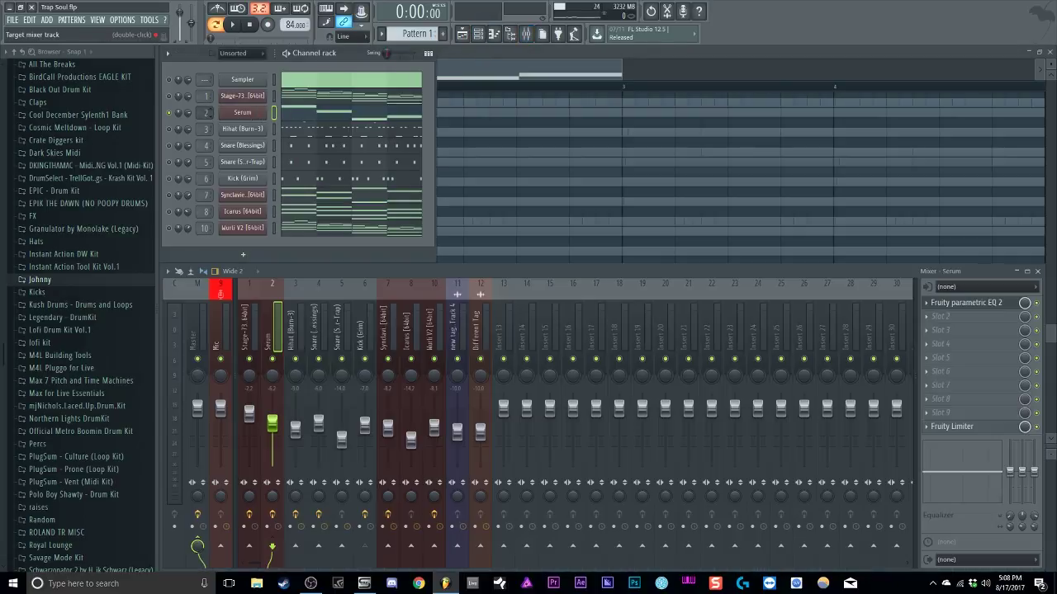
click(957, 303)
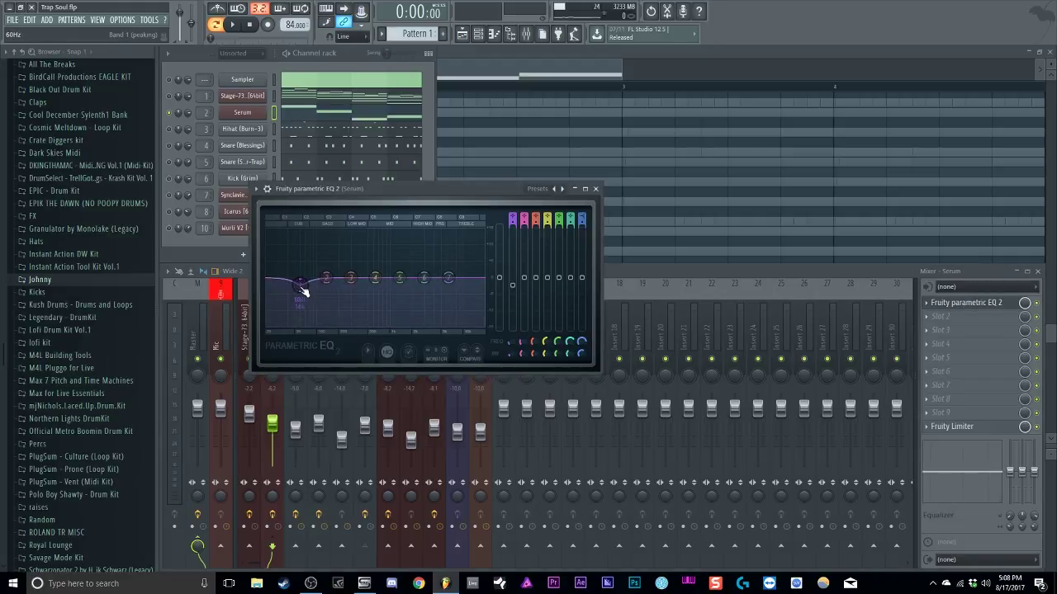
mouse_move(307, 308)
mouse_down()
mouse_move(303, 281)
mouse_move(309, 301)
mouse_up()
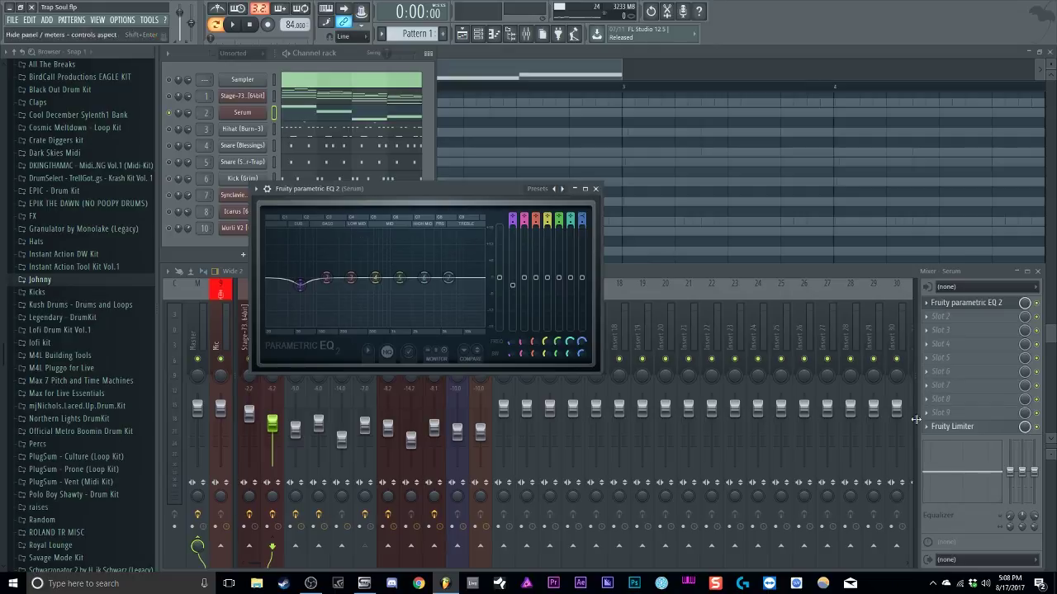
click(952, 426)
click(954, 428)
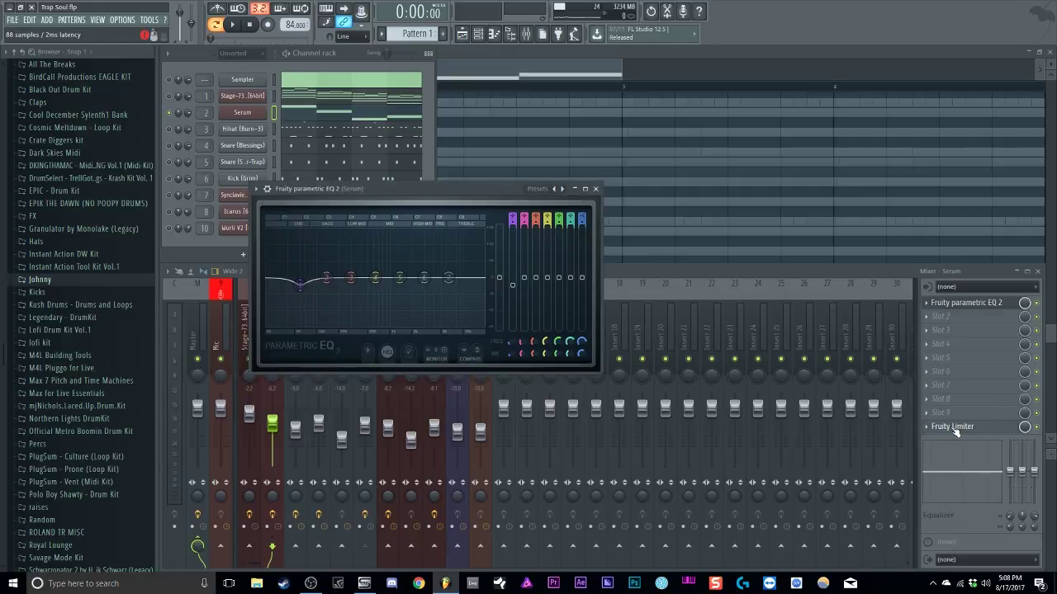
click(595, 188)
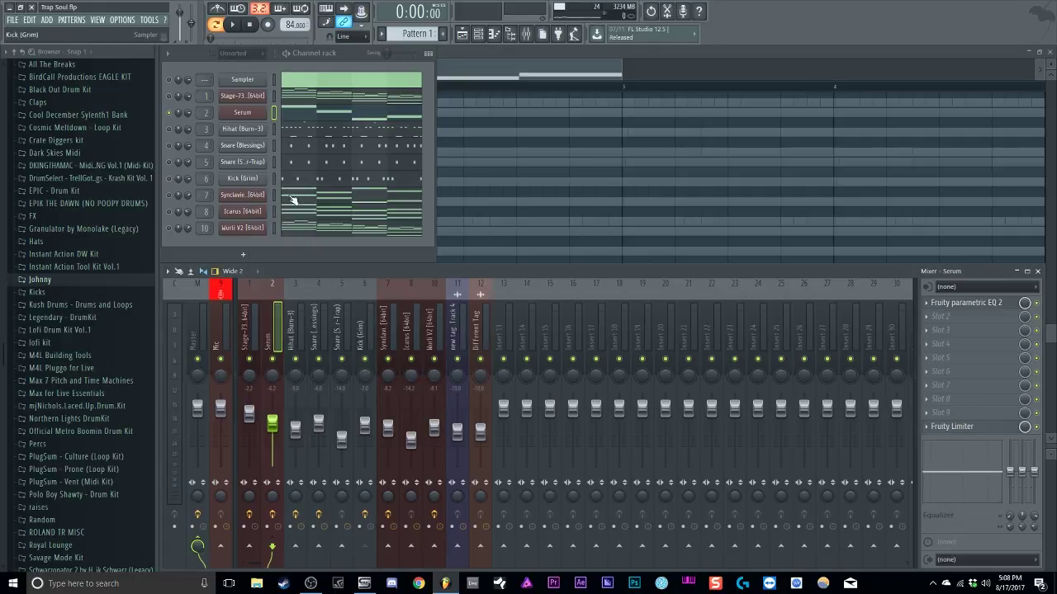
Reopen Serum, check its FX page and oscillator page, and close it
click(253, 114)
click(582, 111)
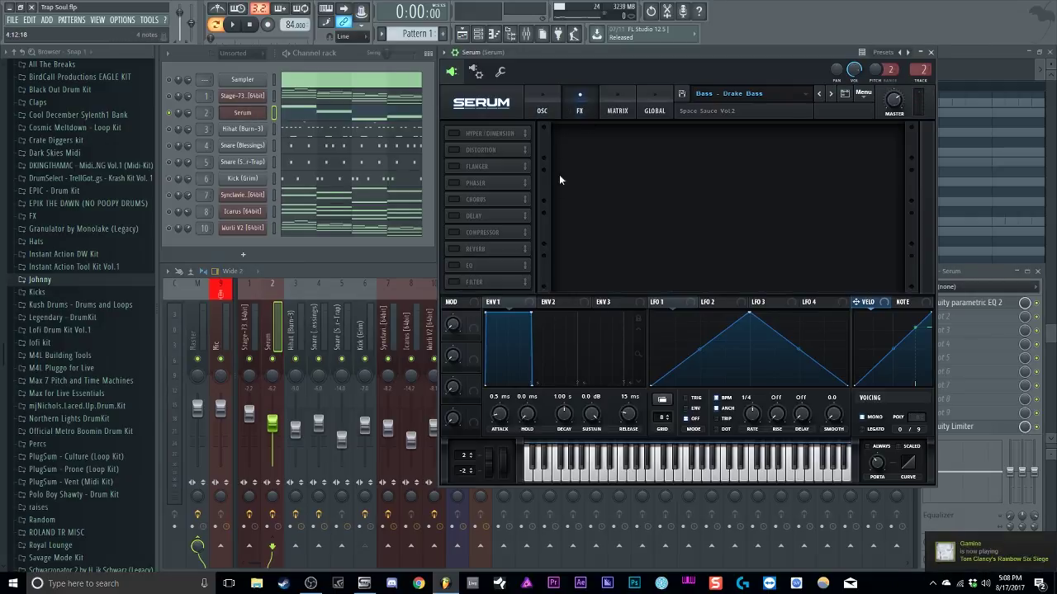
click(549, 114)
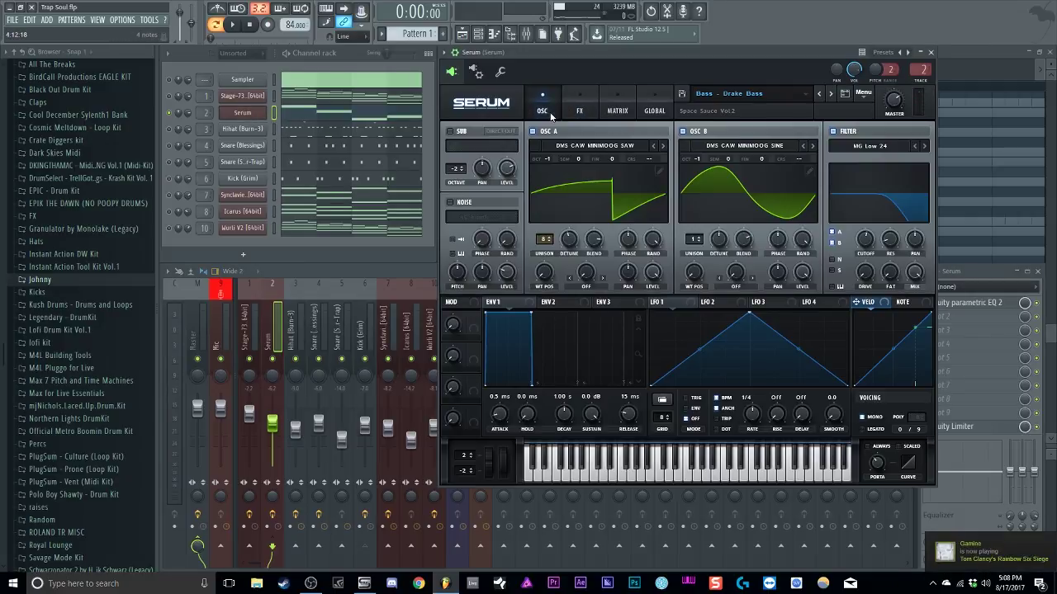
click(931, 53)
Solo the Synclavier V channel, examine its choir preset, and bring up its mixer track
right_click(171, 199)
key(Escape)
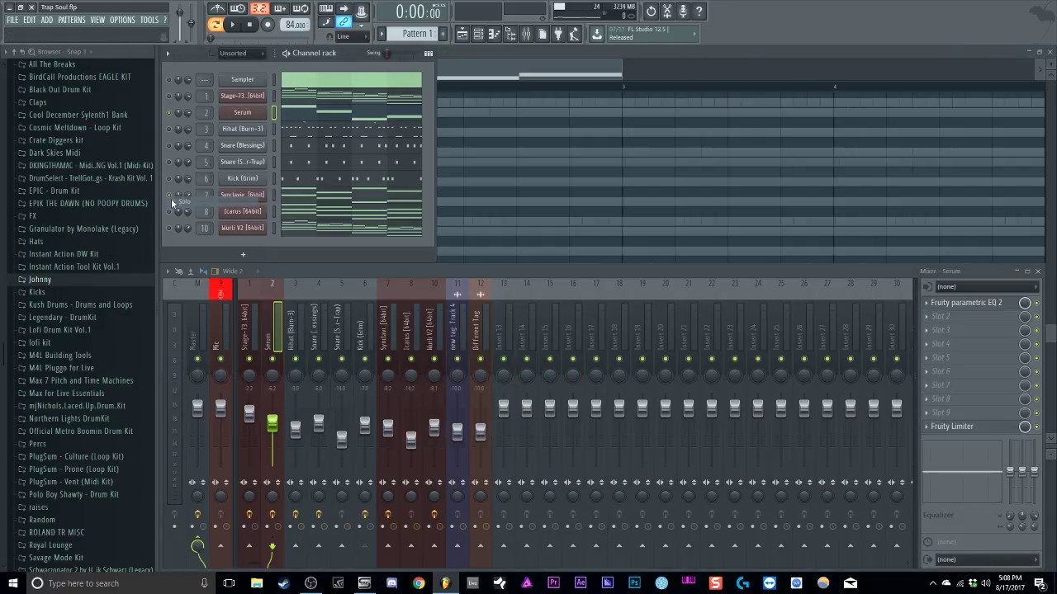
click(241, 196)
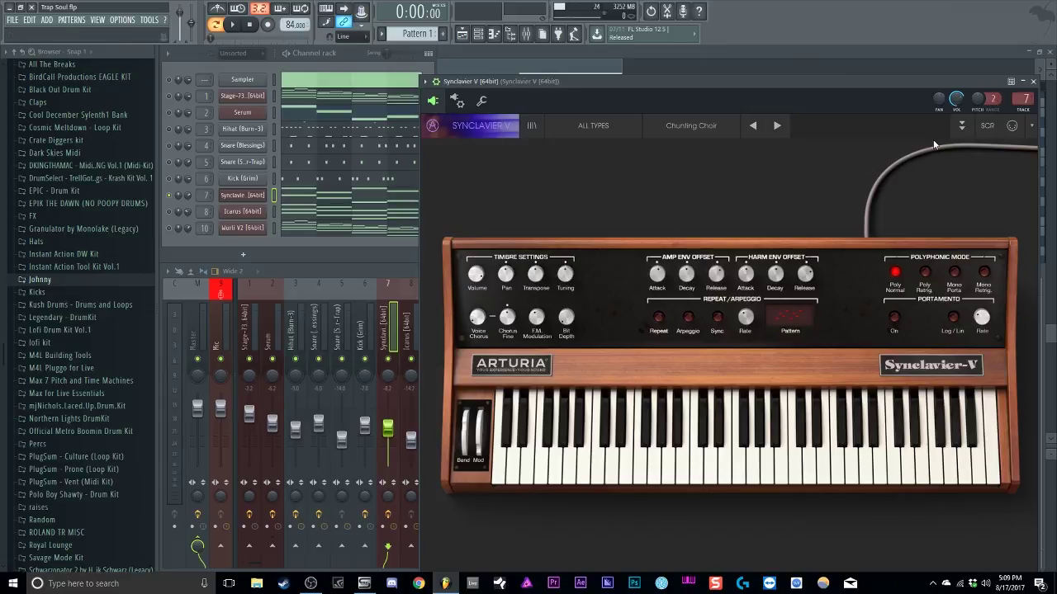
double_click(1026, 97)
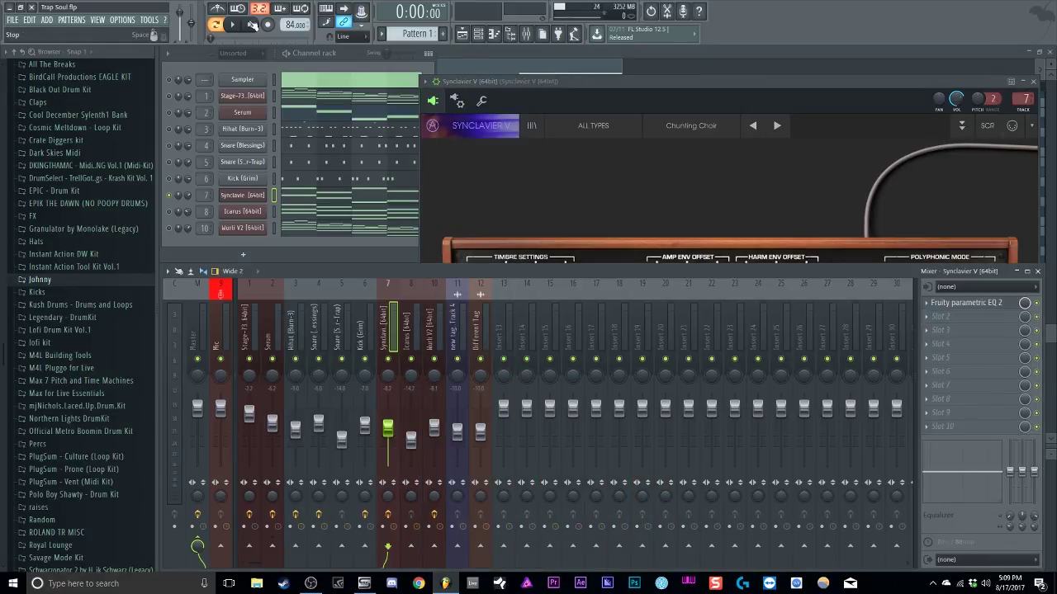
Audition the Synclavier V part while viewing its notes in the piano roll
click(235, 26)
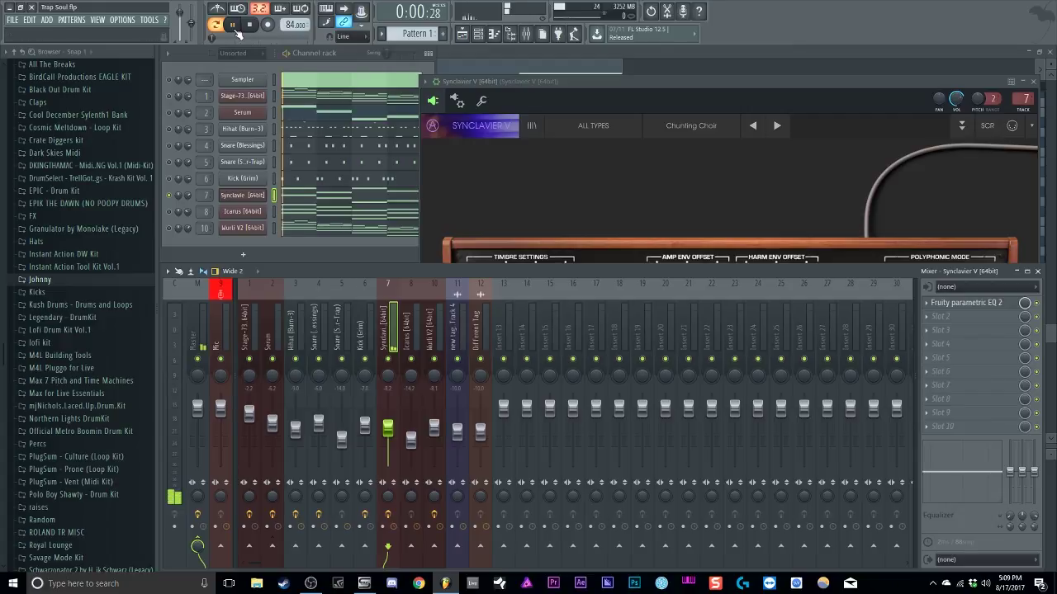
click(340, 200)
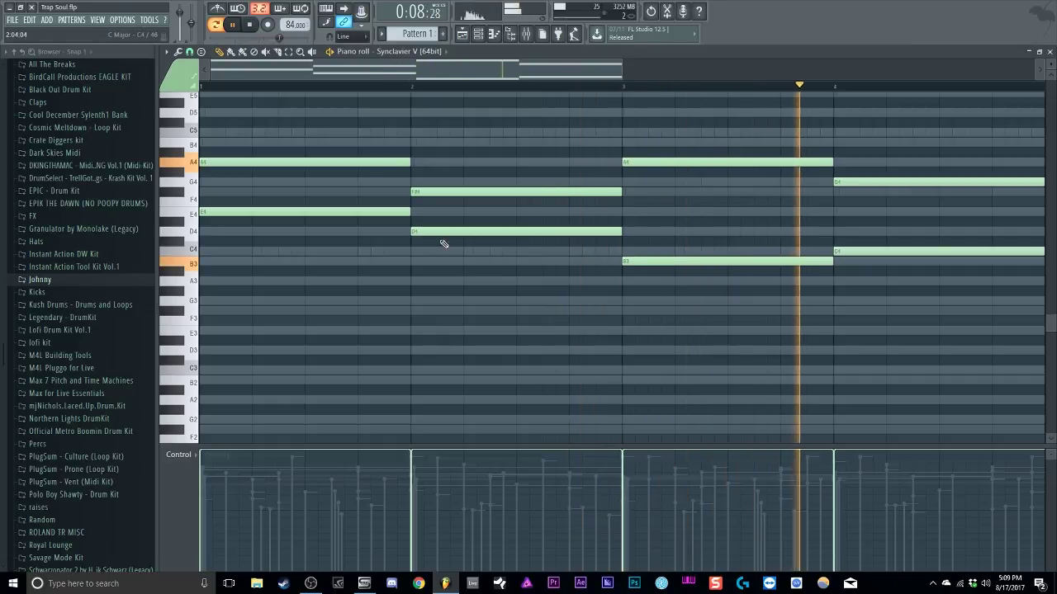
click(252, 26)
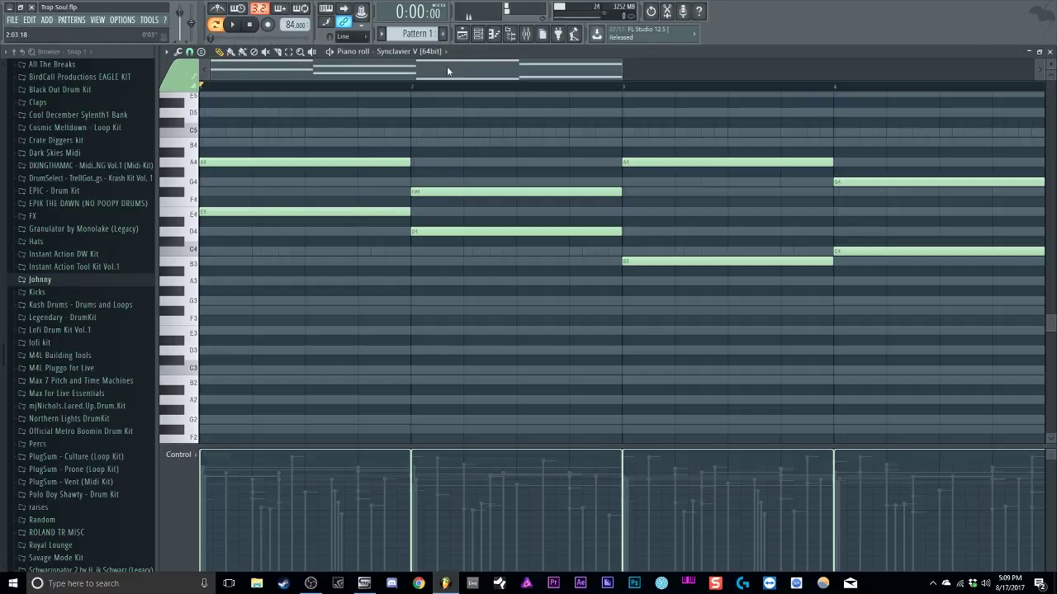
Unmute the Stage-73 V channel and audition it together with the Synclavier V part
click(478, 34)
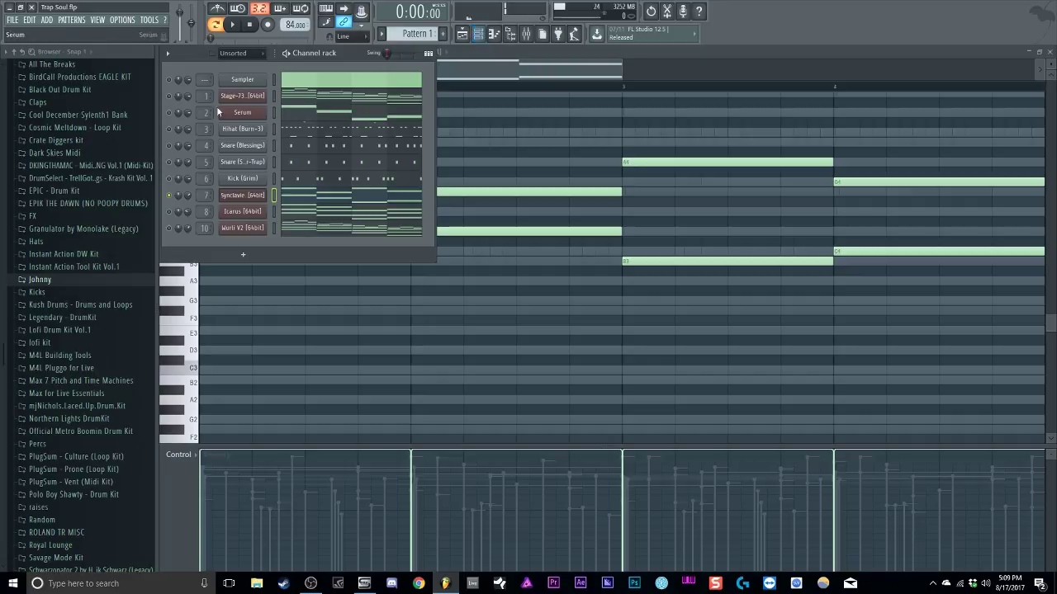
click(169, 96)
click(233, 25)
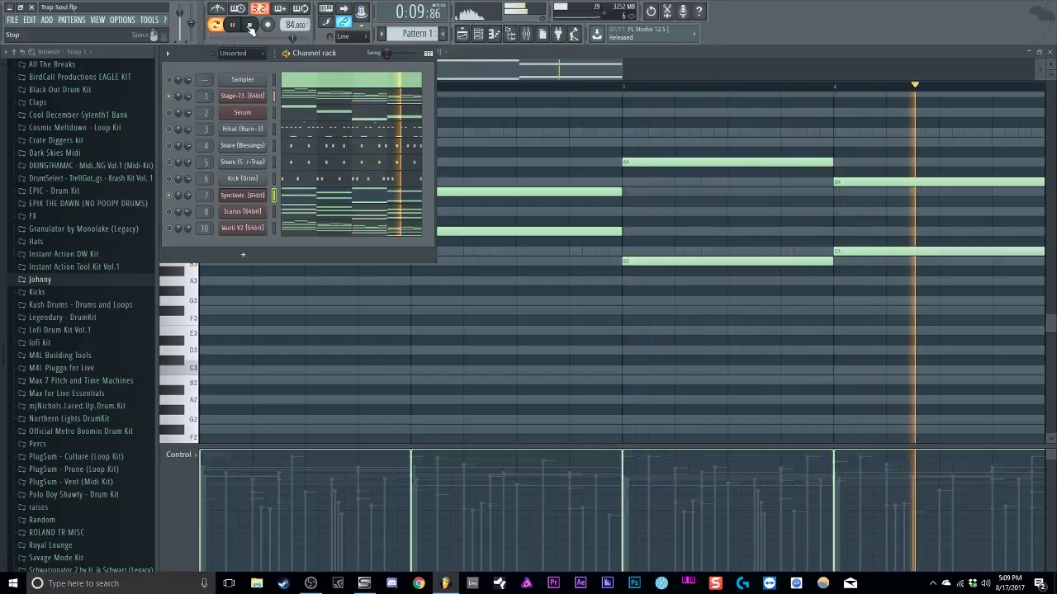
click(250, 26)
Open the parametric EQ on the Synclavier V mixer track, examine its low-cut curve, and close it
double_click(208, 195)
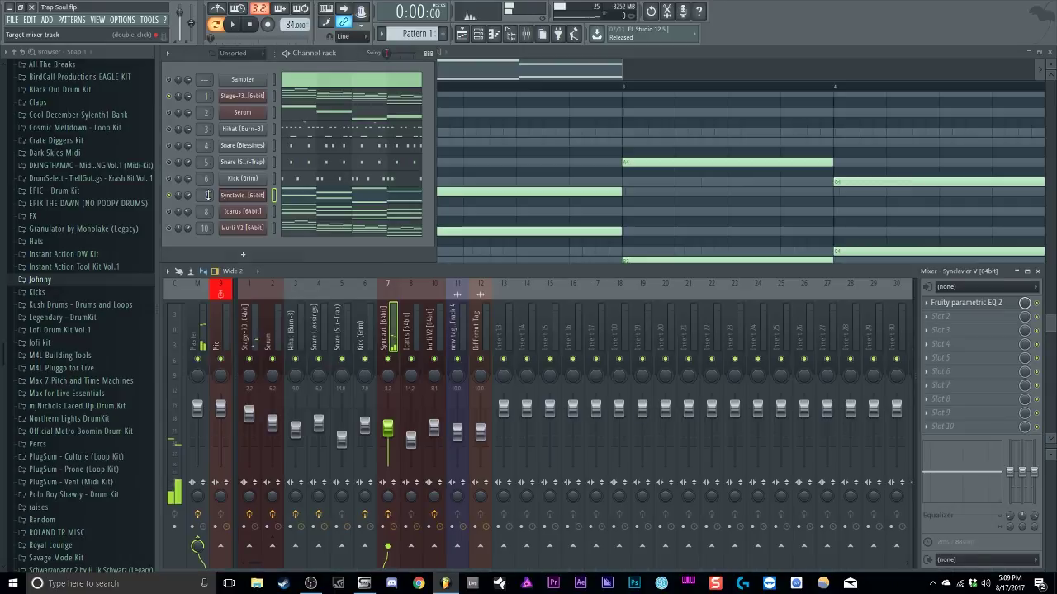
click(995, 306)
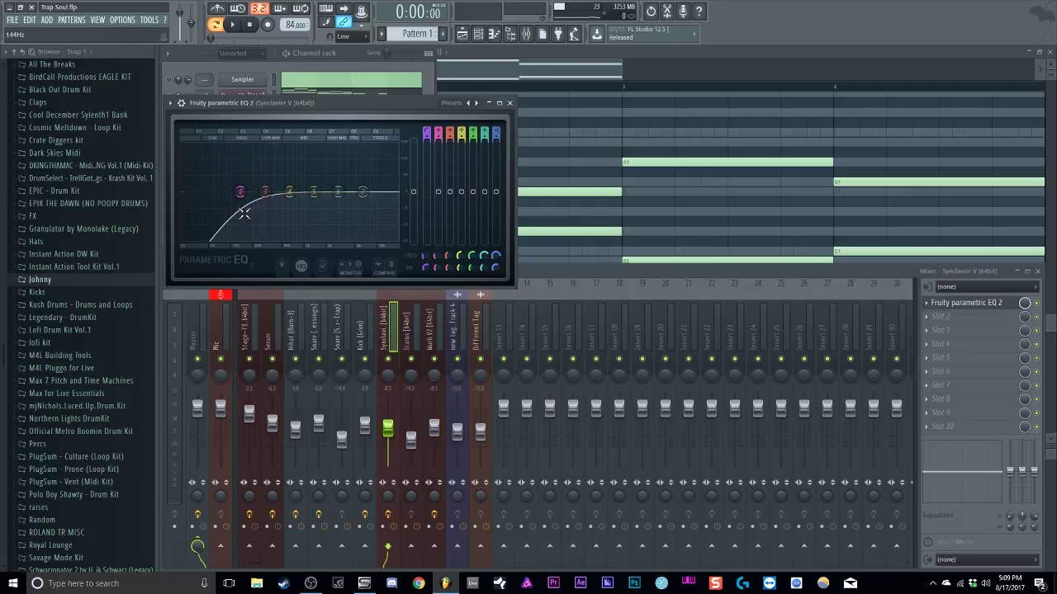
click(509, 103)
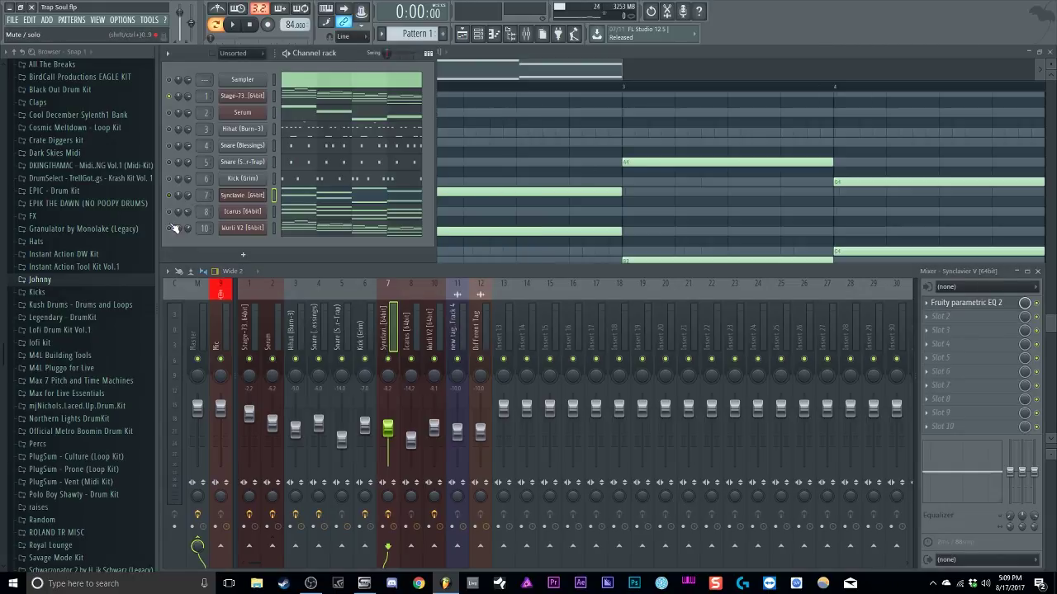
Open the Icarus channel's instrument, examine its Arp - Fast P preset, and close it
click(237, 212)
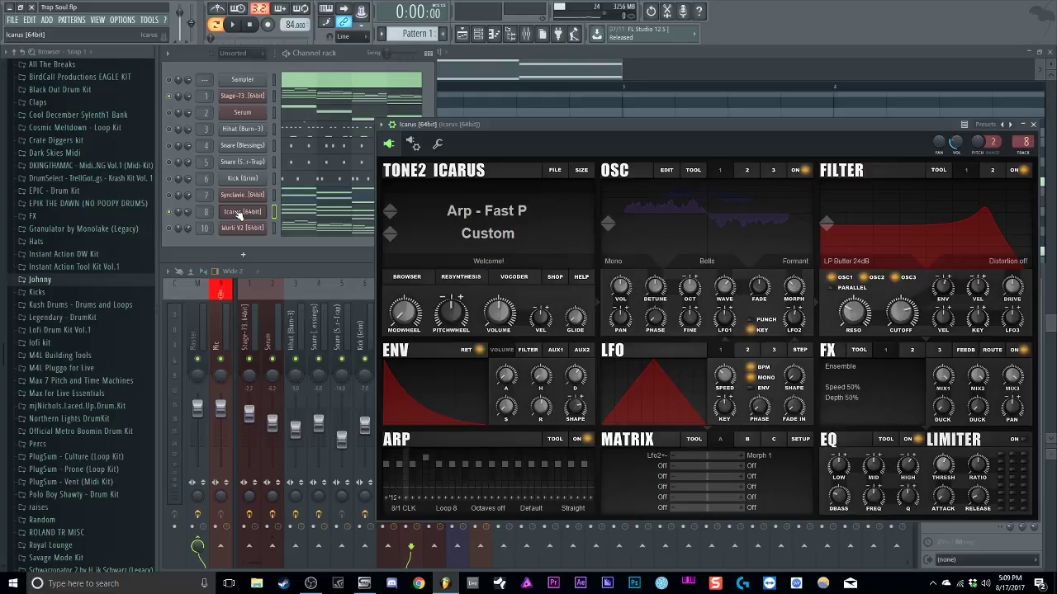
drag(629, 122, 647, 54)
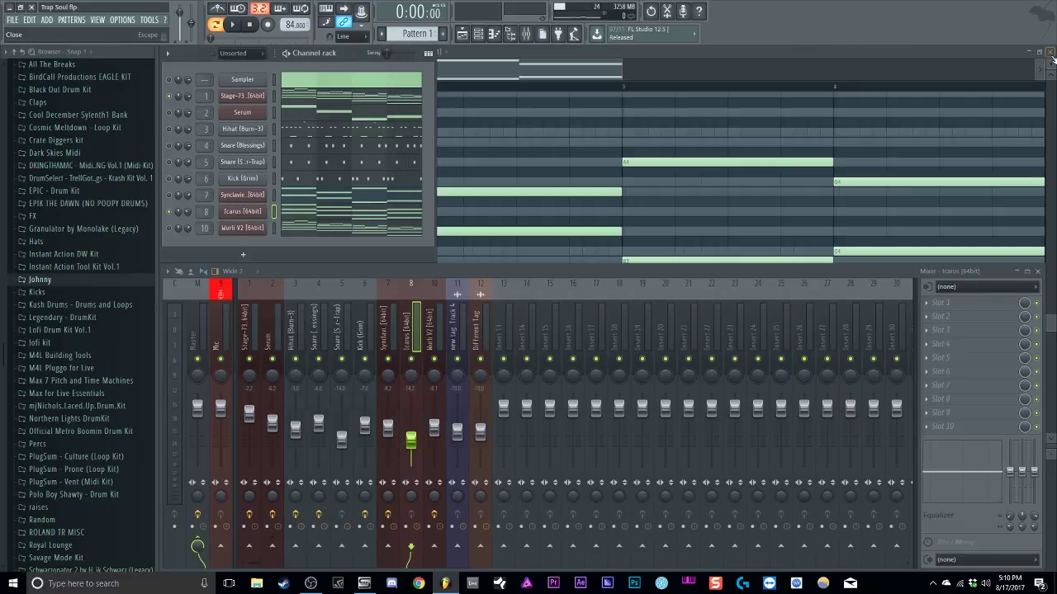
click(1049, 52)
Examine the Icarus chord notes in the piano roll and audition the part with the mixer and channel rack shown
click(309, 218)
scroll(423, 209, up, 8)
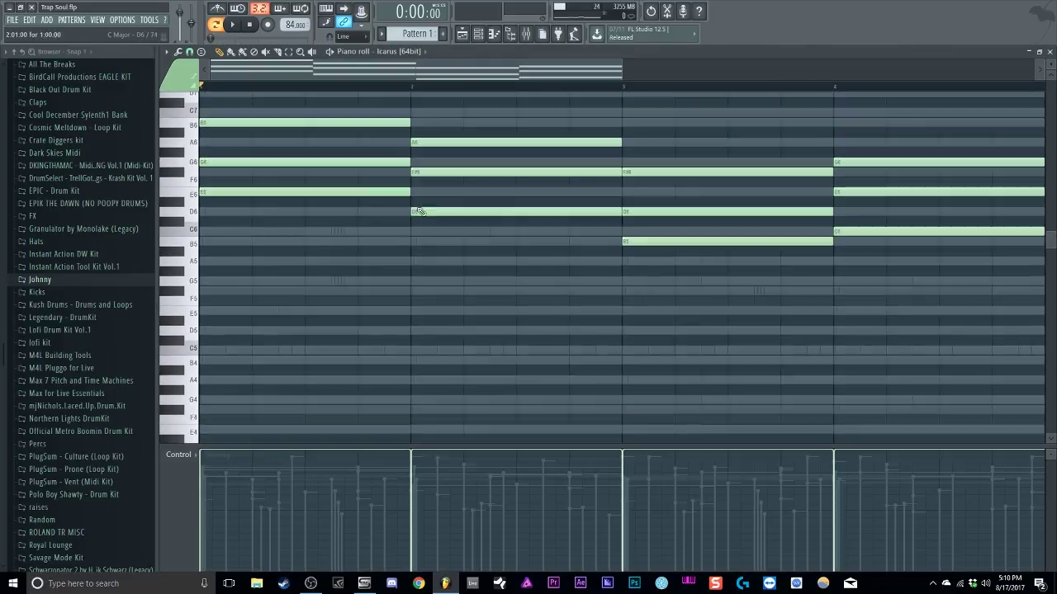
scroll(420, 212, up, 4)
click(233, 24)
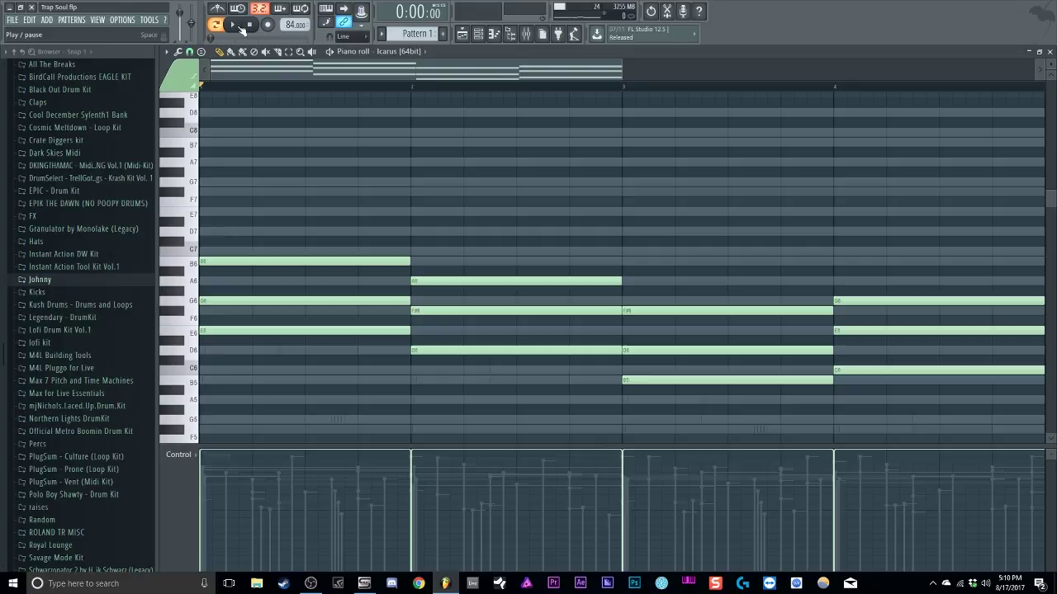
click(526, 35)
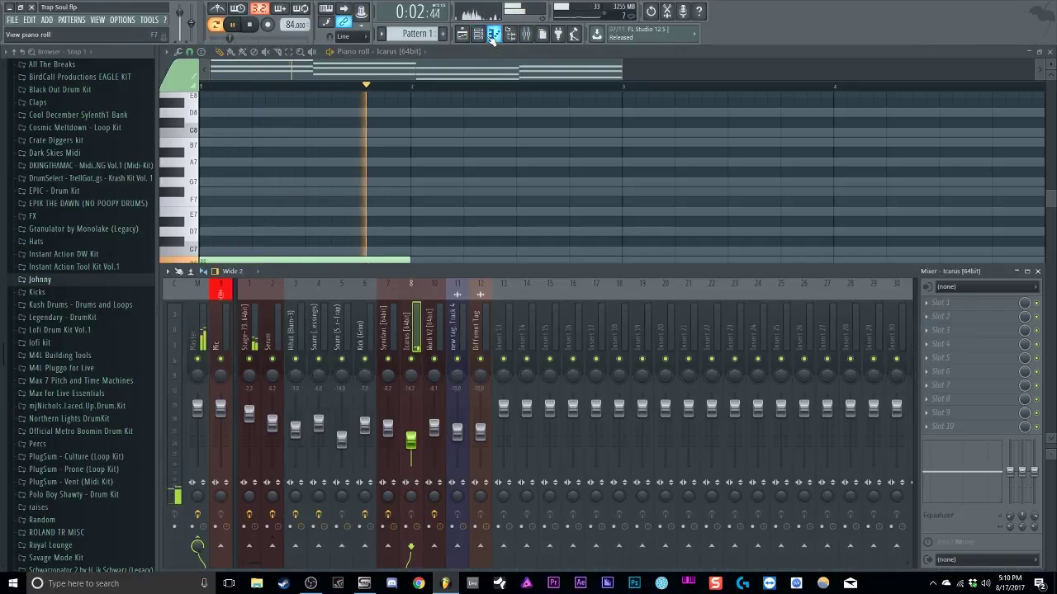
click(493, 35)
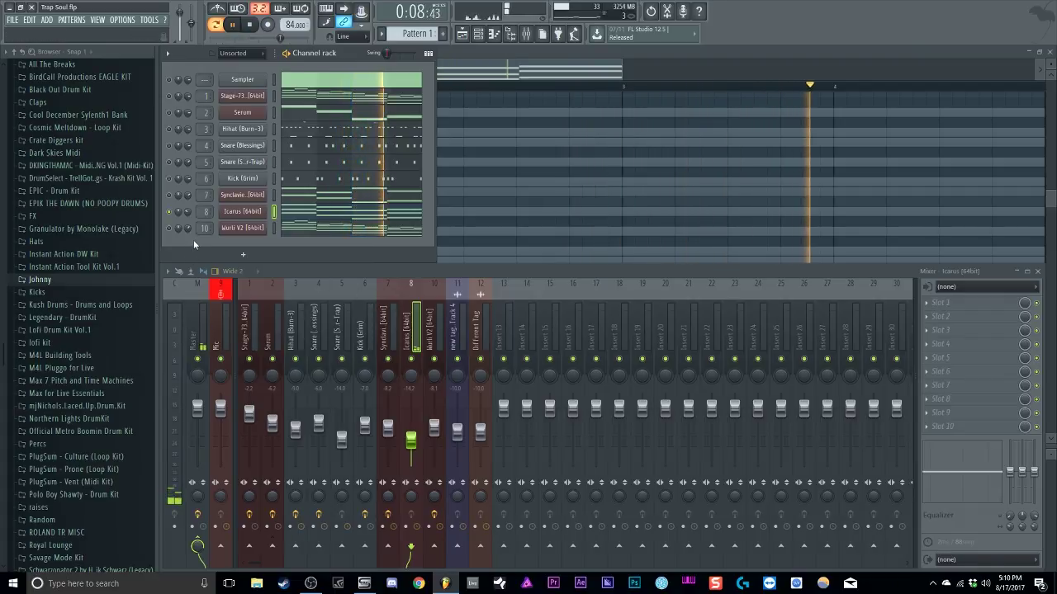
click(253, 25)
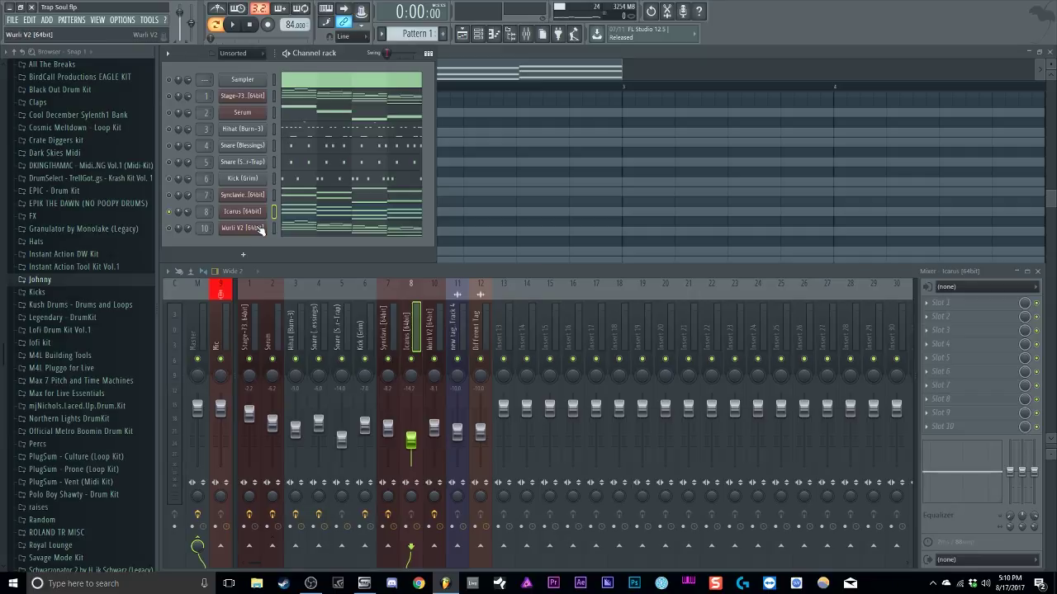
Unmute the Stage-73 V, Serum and Synclavier V channels and audition them together with Icarus
click(170, 96)
click(170, 112)
click(169, 195)
click(240, 29)
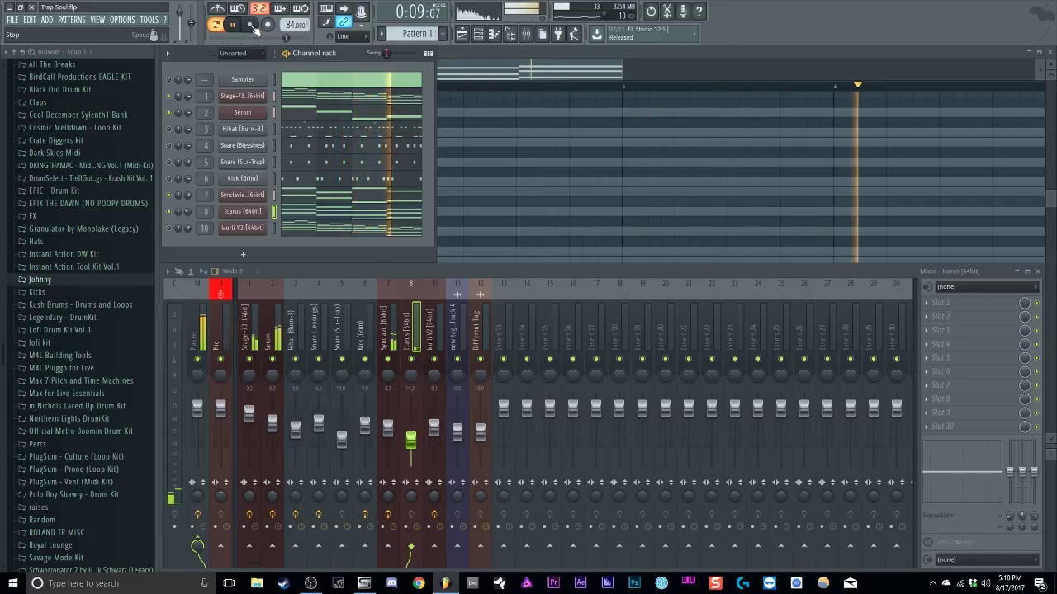
click(251, 25)
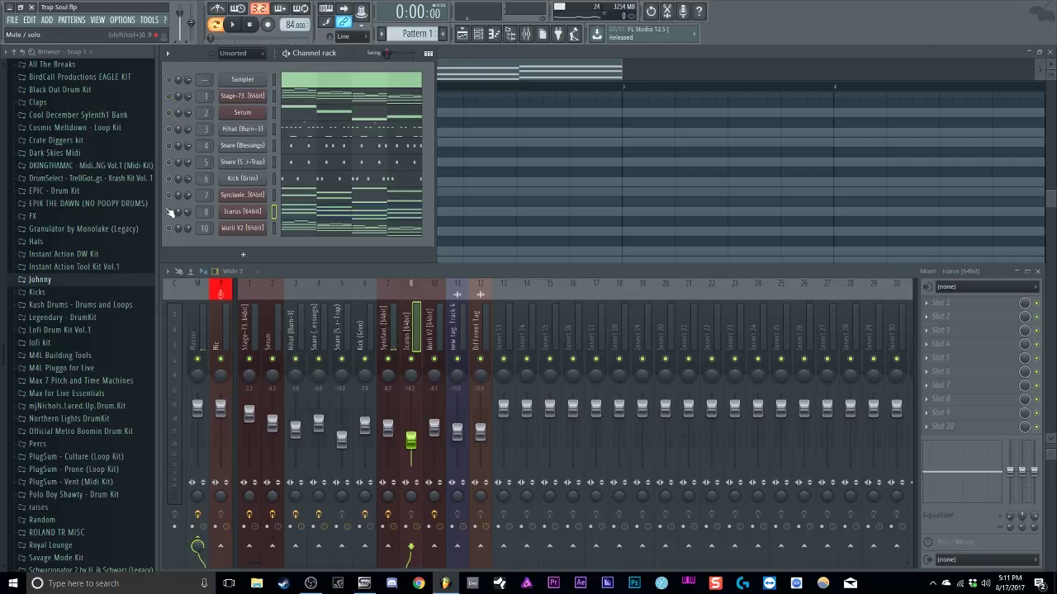
Open the Wurli V2 instrument to view its Chorus preset and show its mixer track effects
click(245, 230)
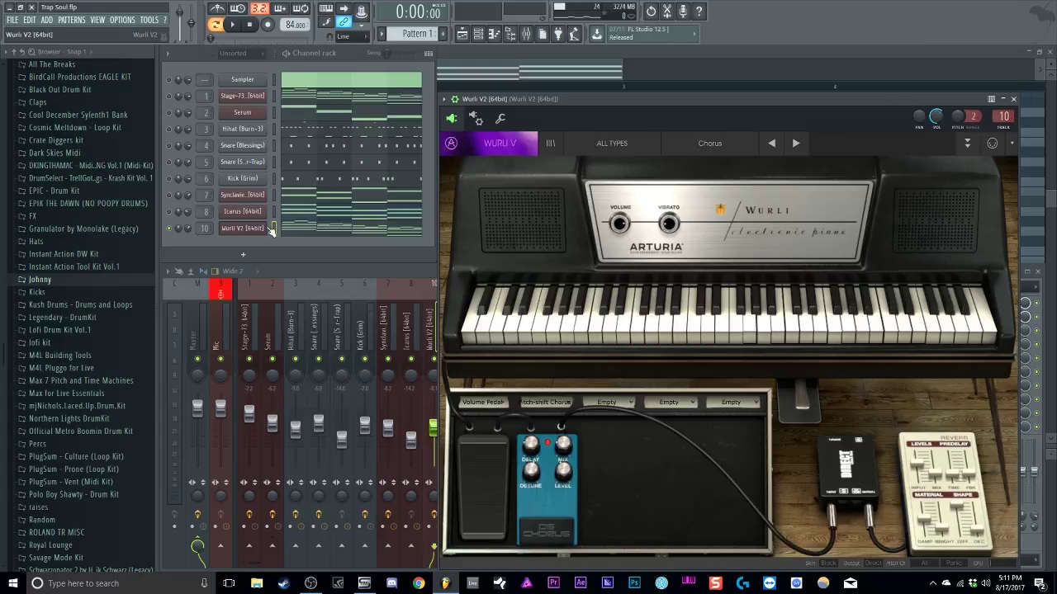
double_click(207, 229)
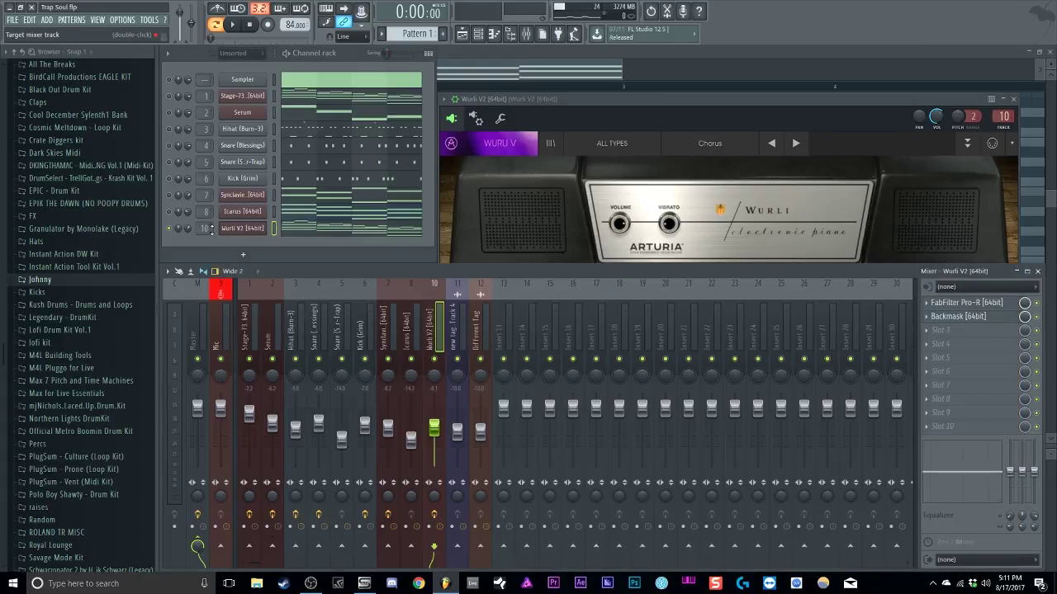
Examine the FabFilter Pro-R reverb and Backmask effects on the Wurli V2 mixer track
click(978, 305)
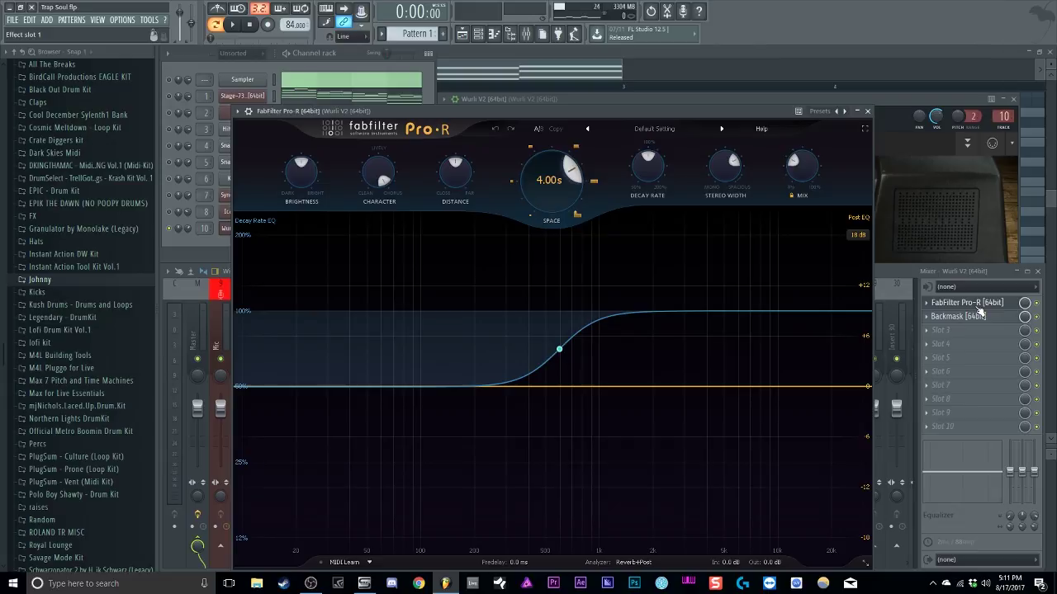
click(867, 110)
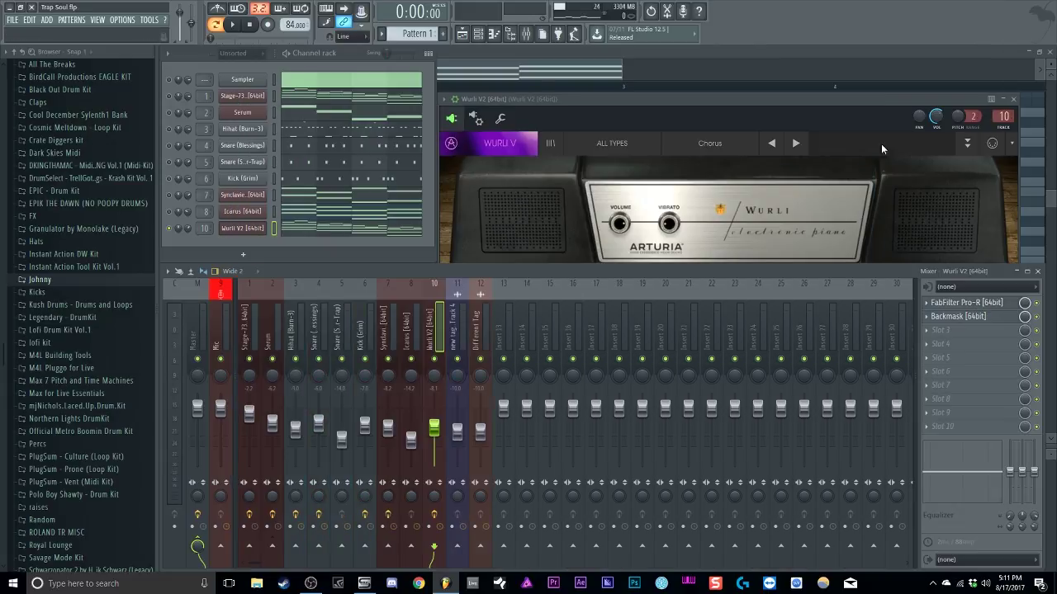
click(964, 317)
drag(425, 177, 620, 61)
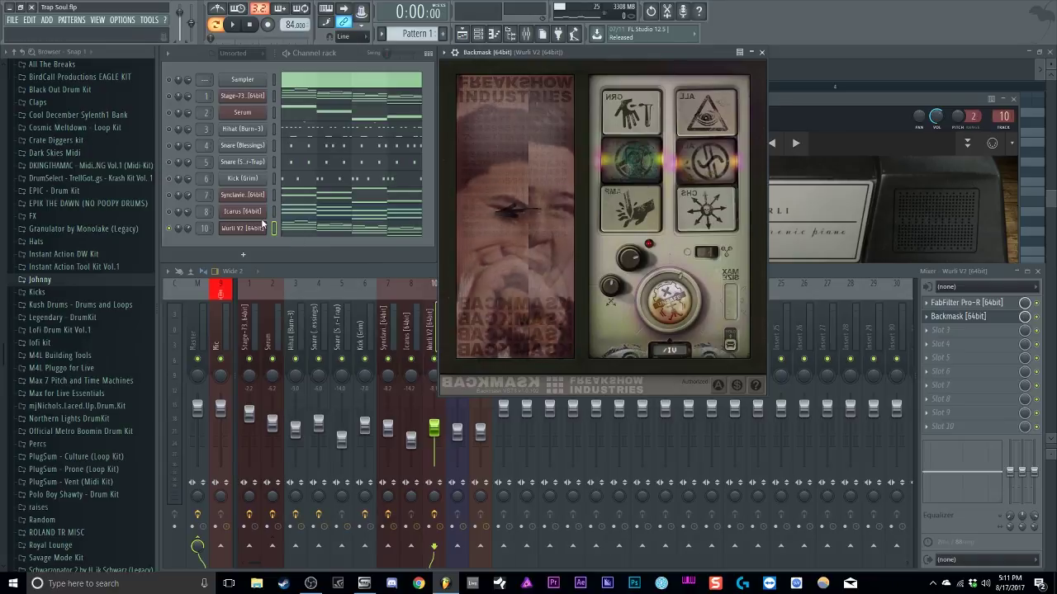
Audition the Wurli V2 part on its own and together with the Stage-73 V channel
click(232, 25)
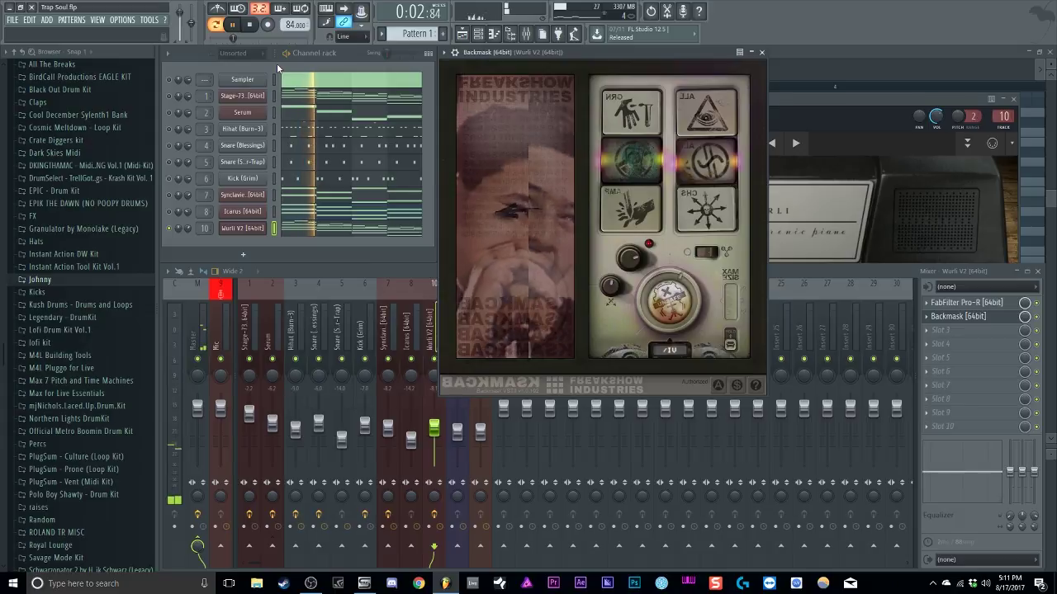
click(252, 27)
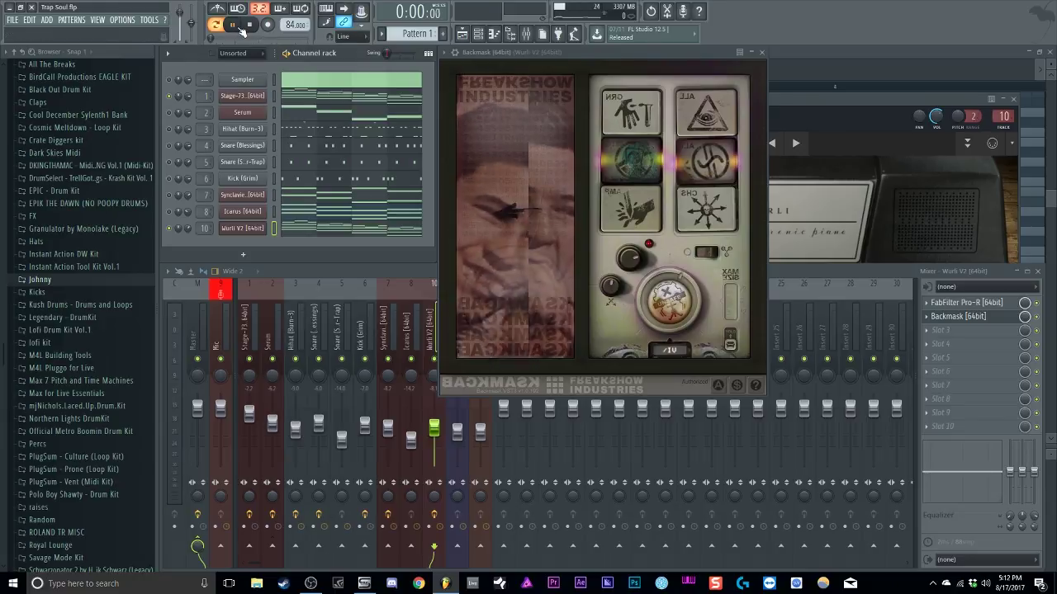
click(241, 26)
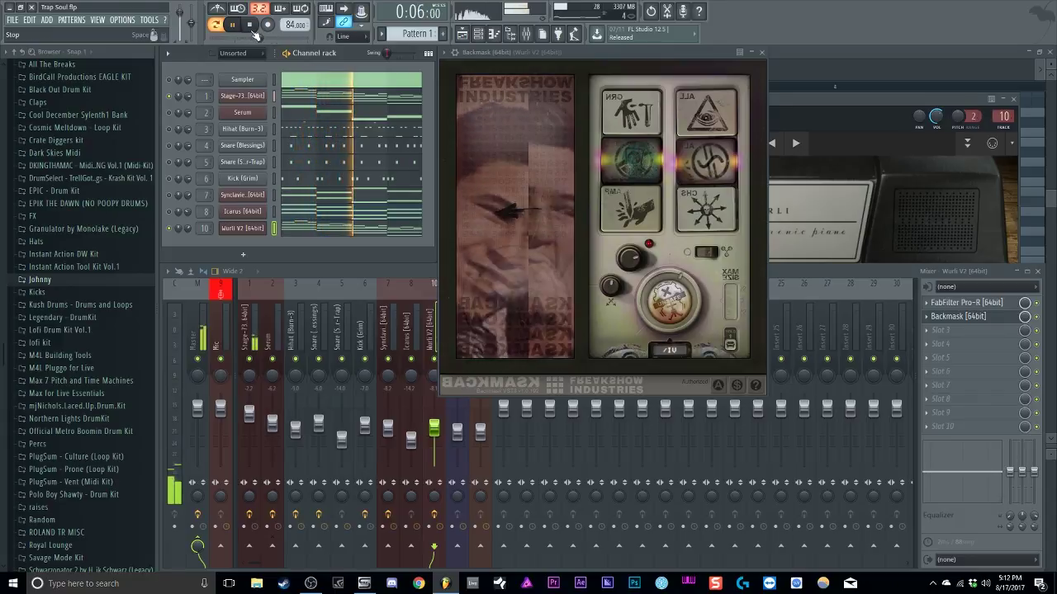
click(251, 27)
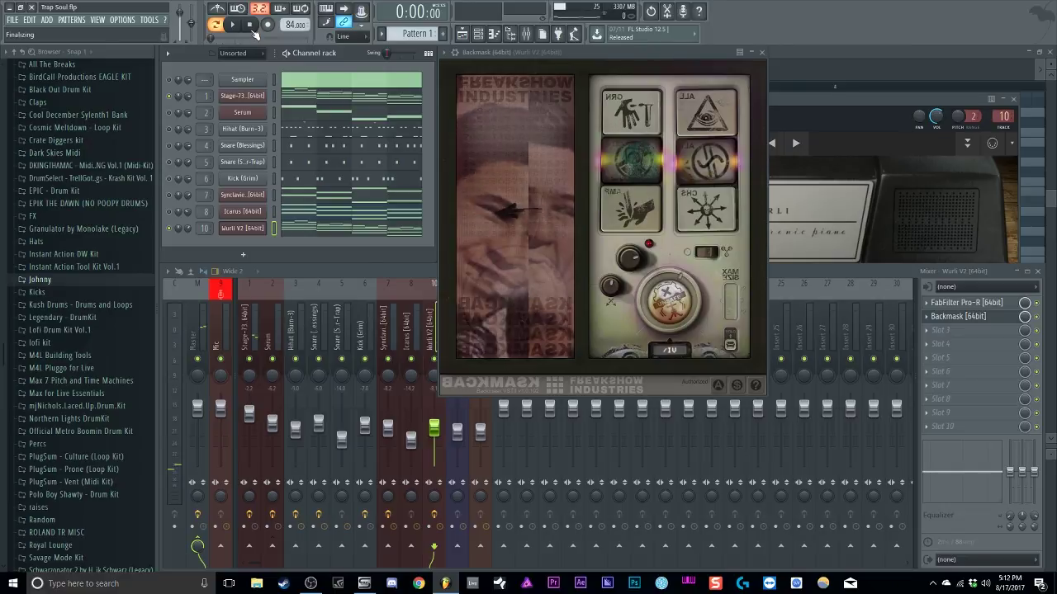
Solo the Hihat (Burn-3) channel and open its sampler settings to view the sample
right_click(169, 129)
click(247, 130)
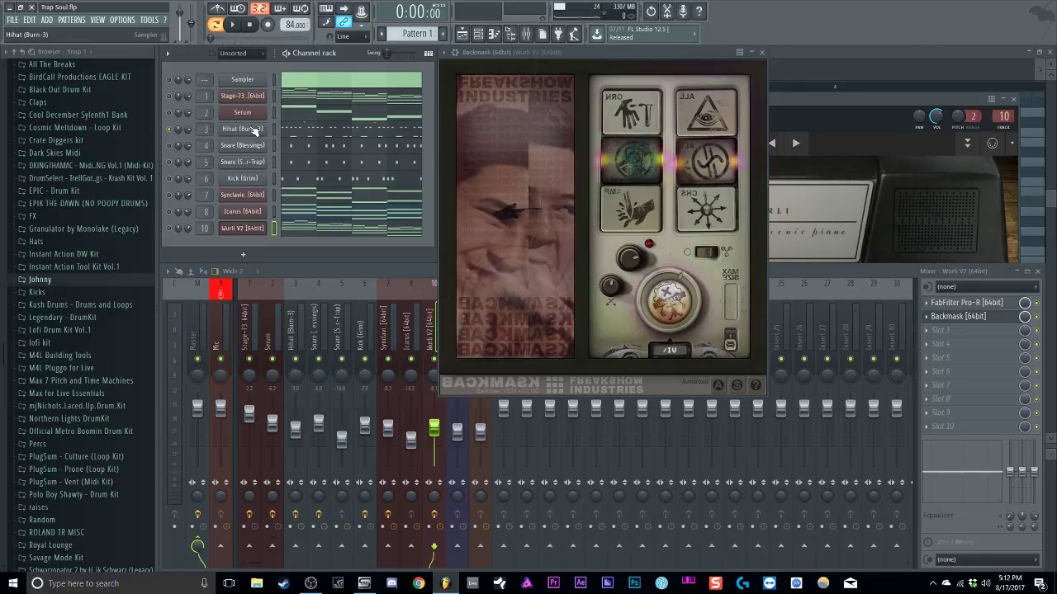
click(254, 130)
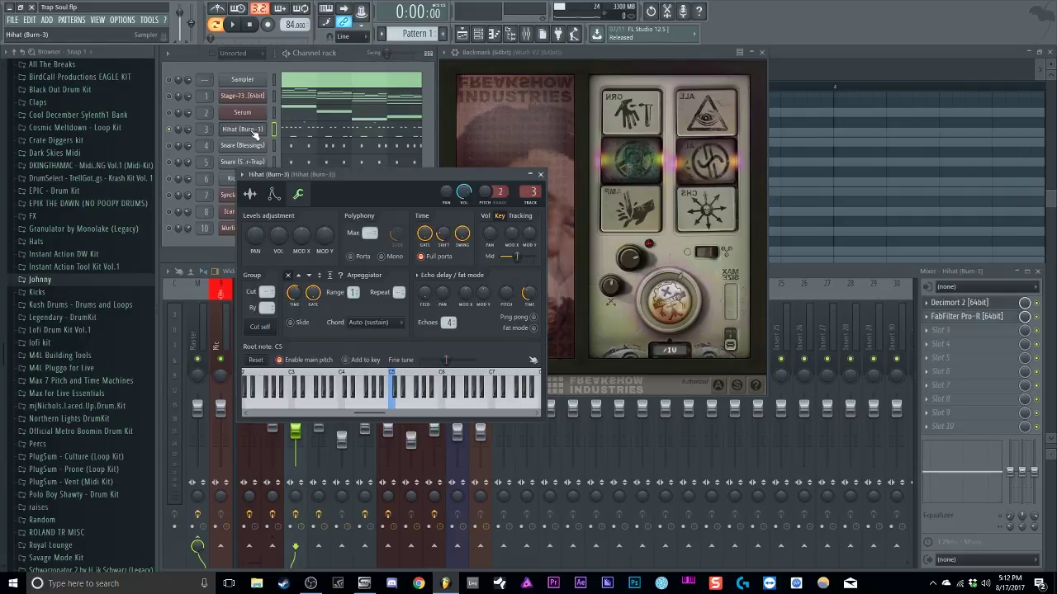
click(250, 195)
Examine the Hihat (Burn-3) notes and velocities across all four bars in the piano roll and briefly play the pattern
click(309, 130)
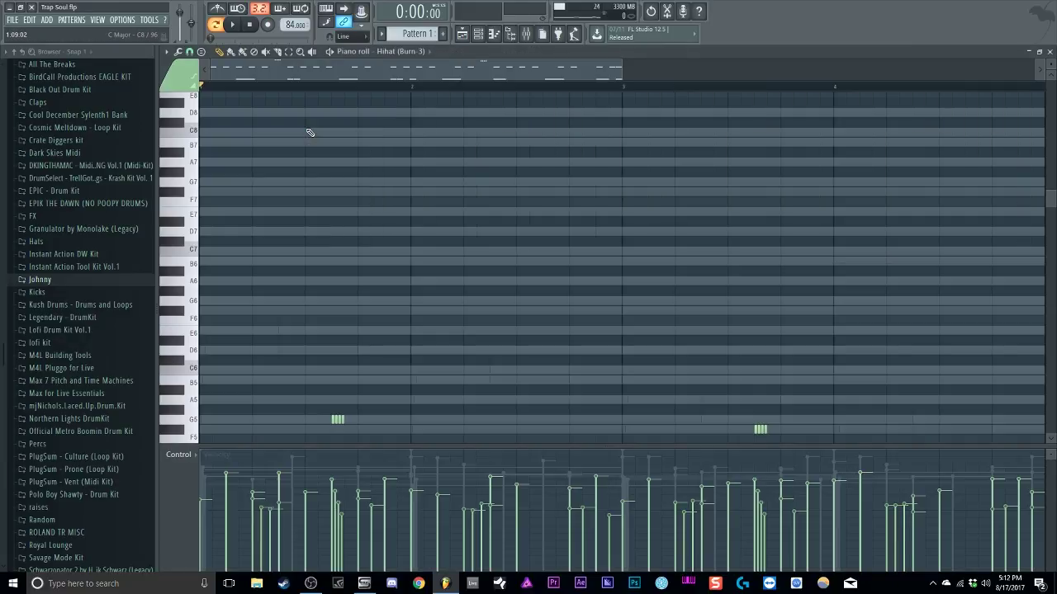
scroll(363, 249, down, 6)
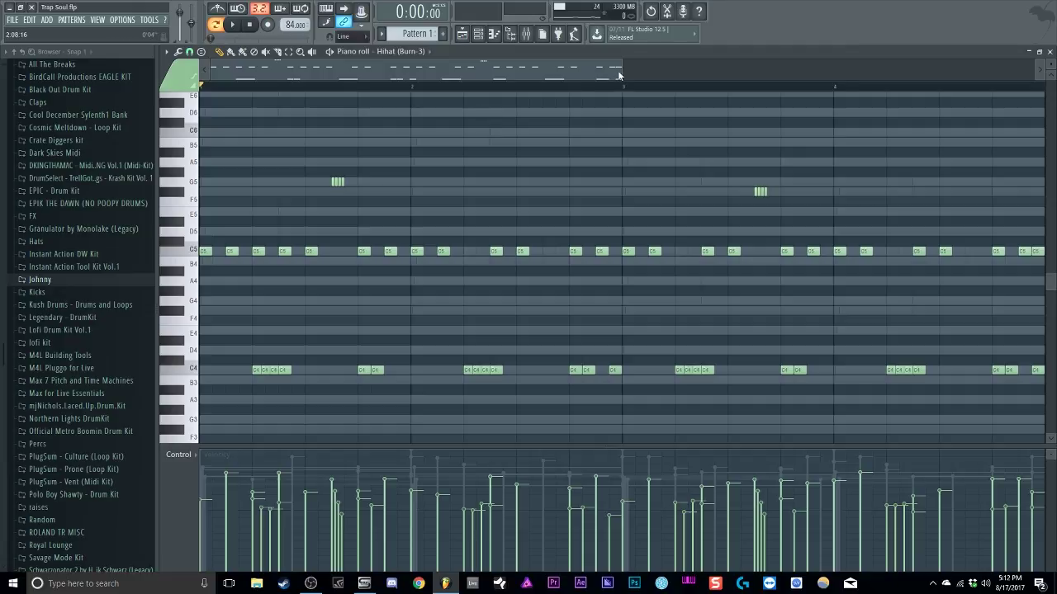
drag(622, 77, 700, 77)
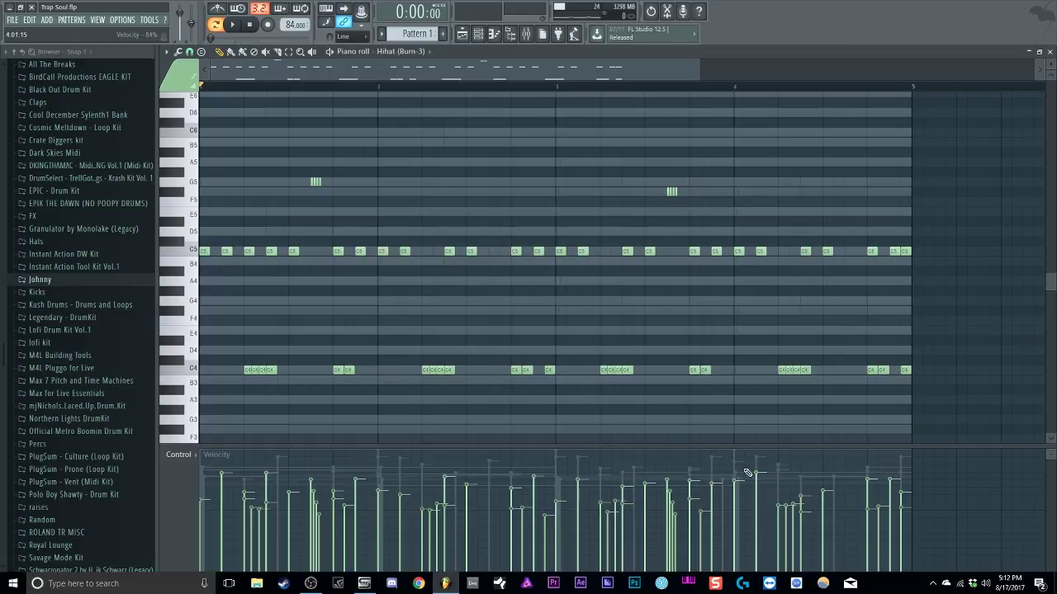
click(242, 26)
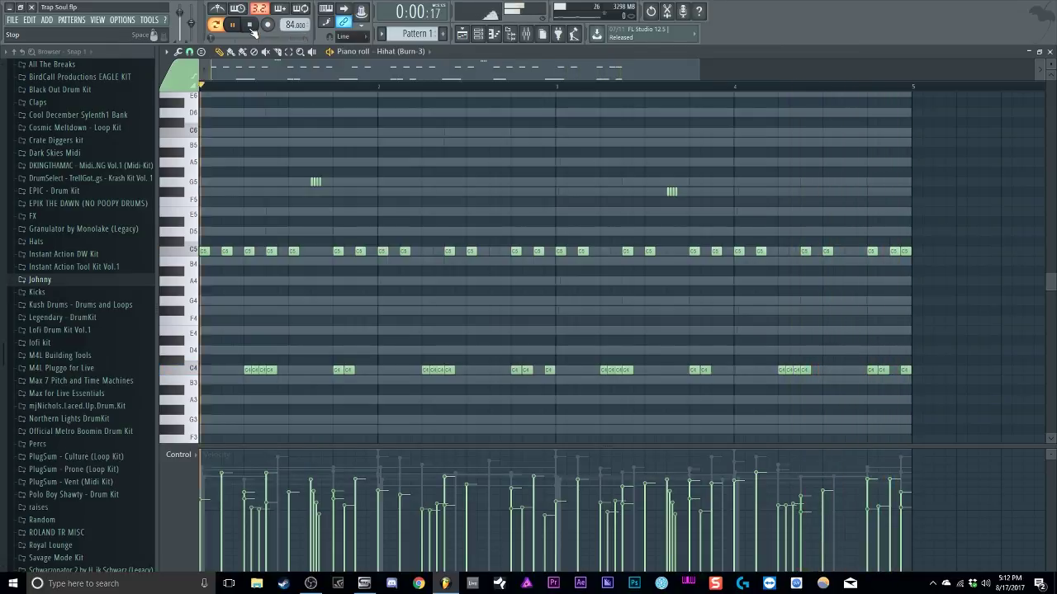
click(252, 26)
Show the hihat's mixer track, examine its Decimort 2 bit crusher settings, and close the plugin
click(527, 35)
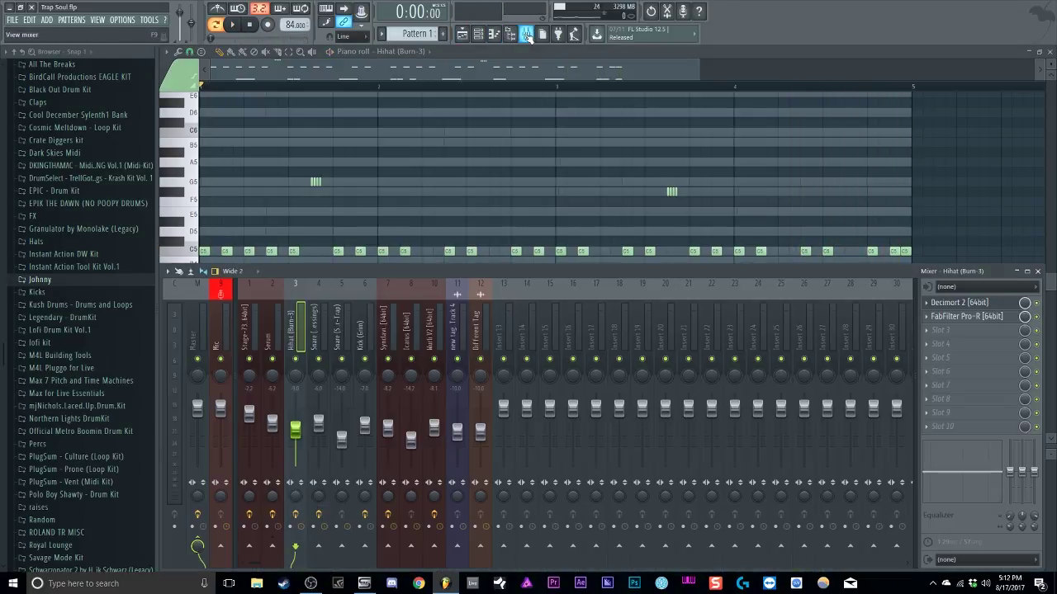
click(971, 305)
drag(700, 246, 677, 65)
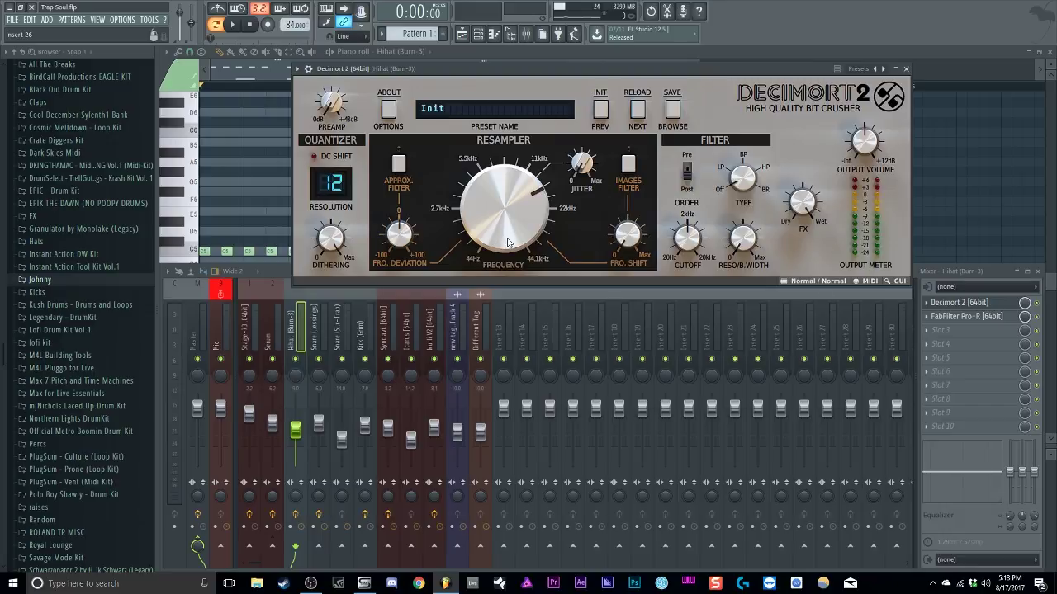
drag(713, 84, 713, 115)
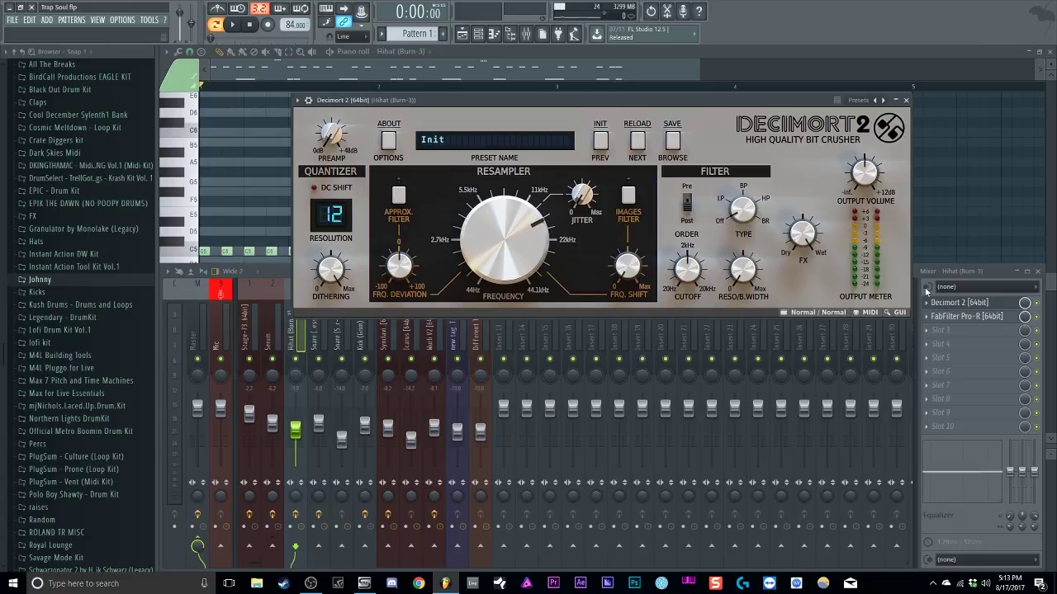
click(960, 303)
click(960, 303)
click(232, 24)
click(906, 100)
Examine the Space and Mix settings of the hihat's FabFilter Pro-R reverb and audition the hihat through its effects
click(976, 318)
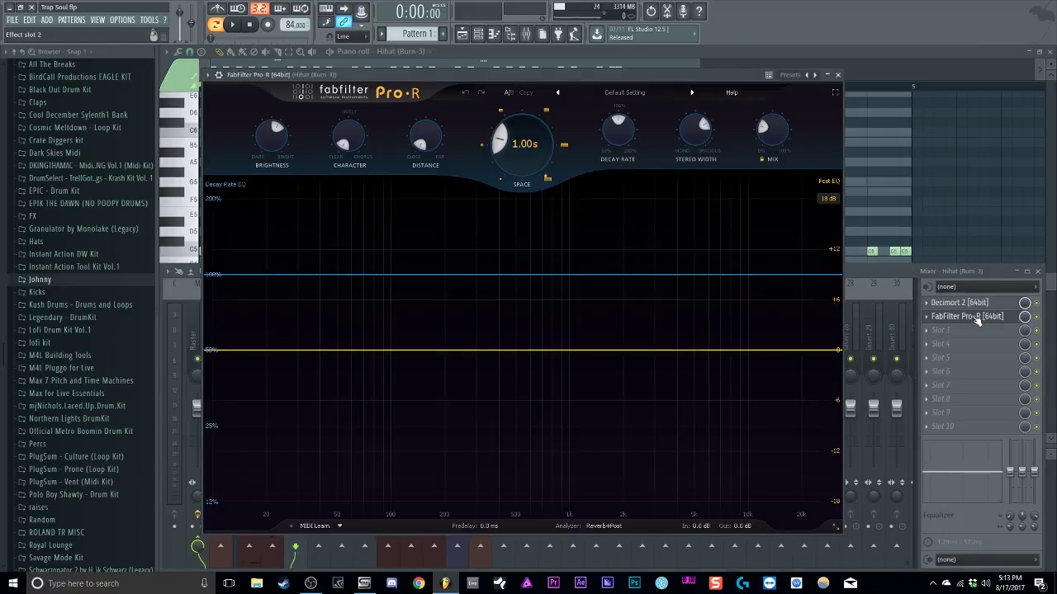
mouse_move(506, 148)
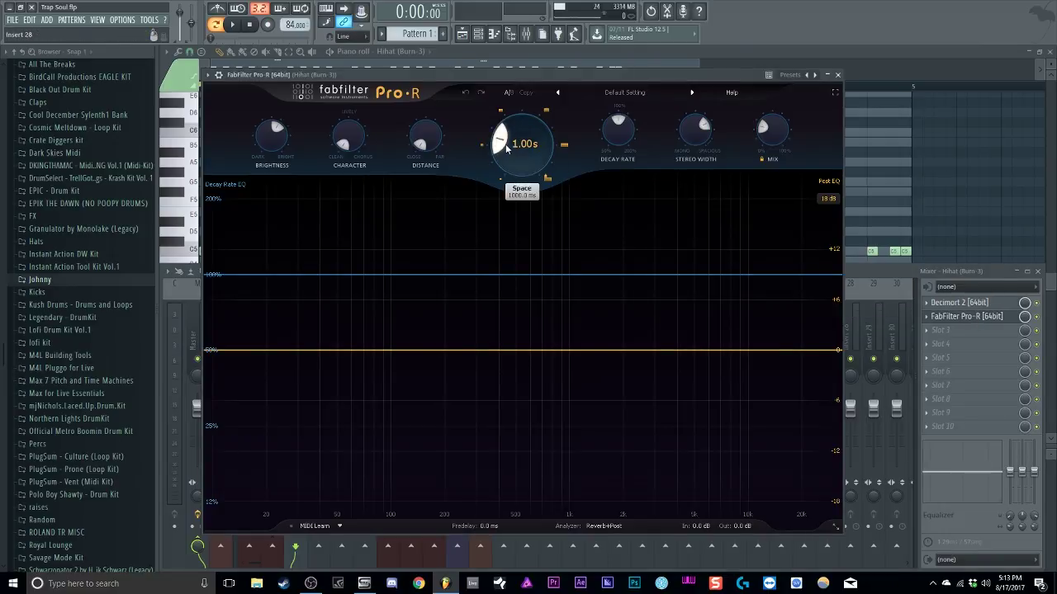
mouse_move(780, 134)
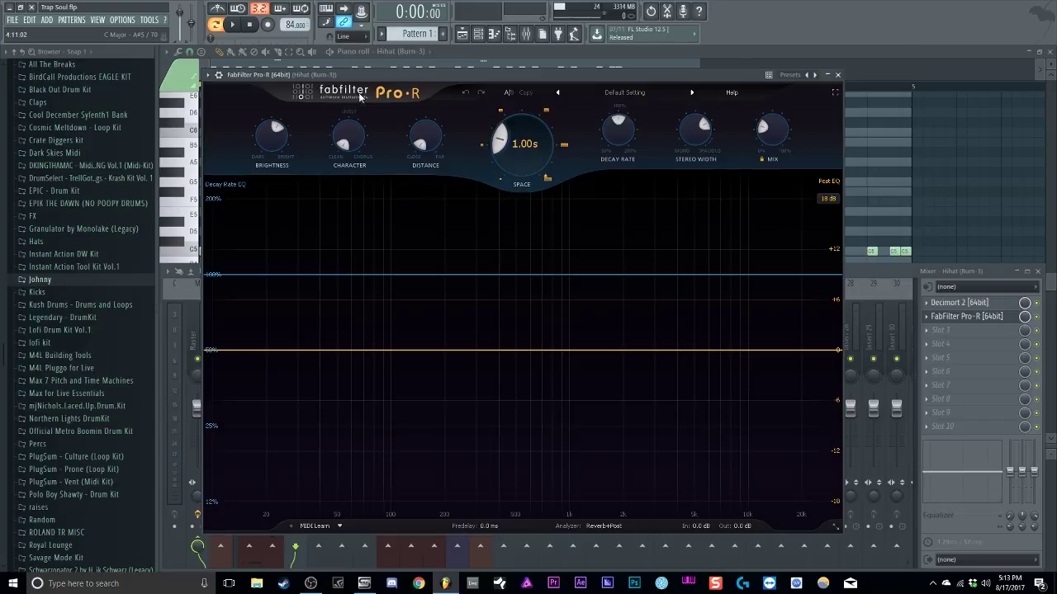
click(236, 28)
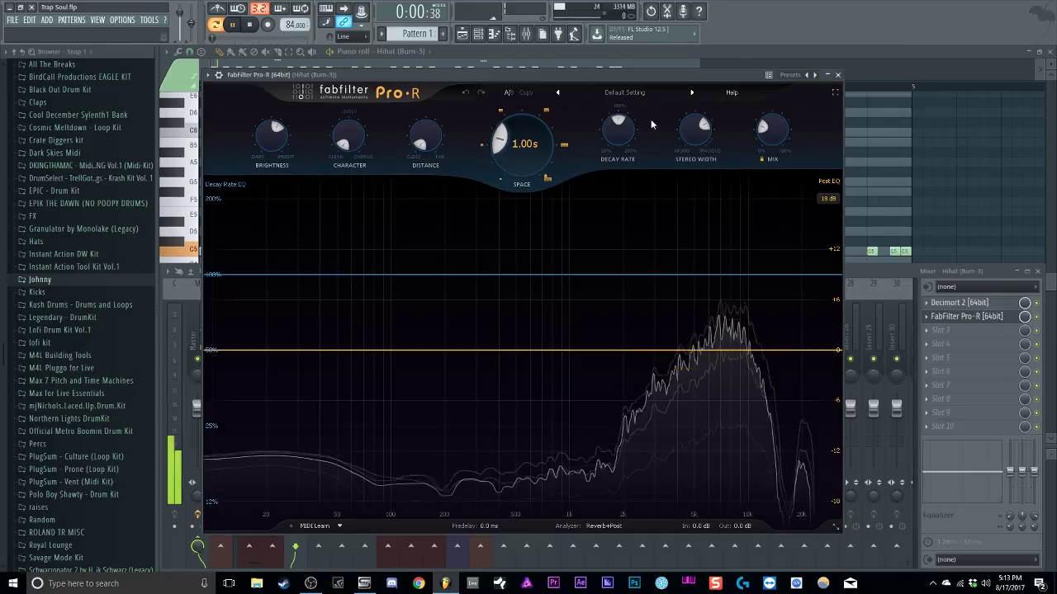
click(920, 264)
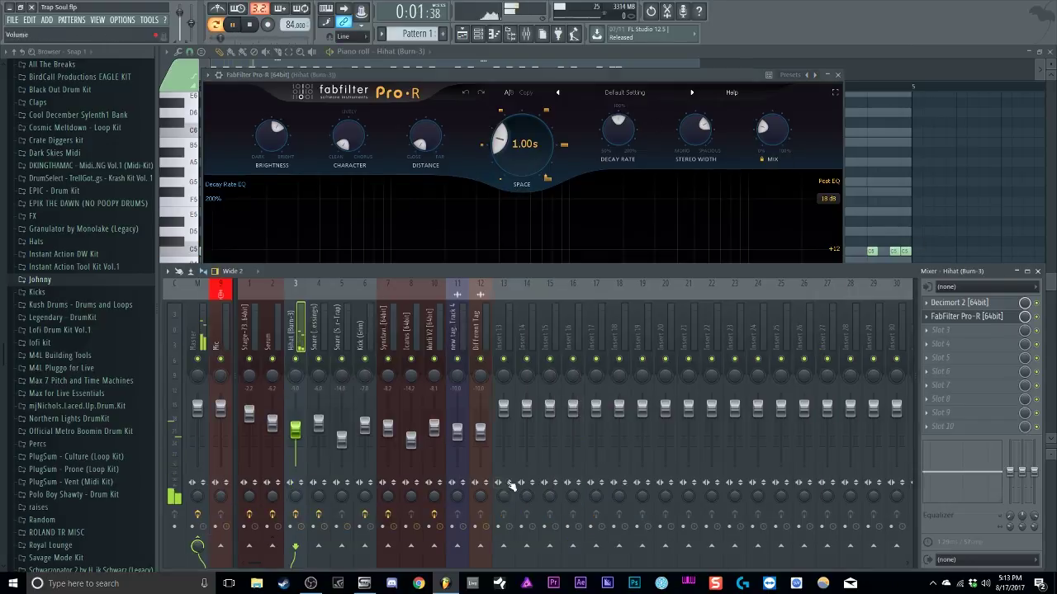
click(298, 519)
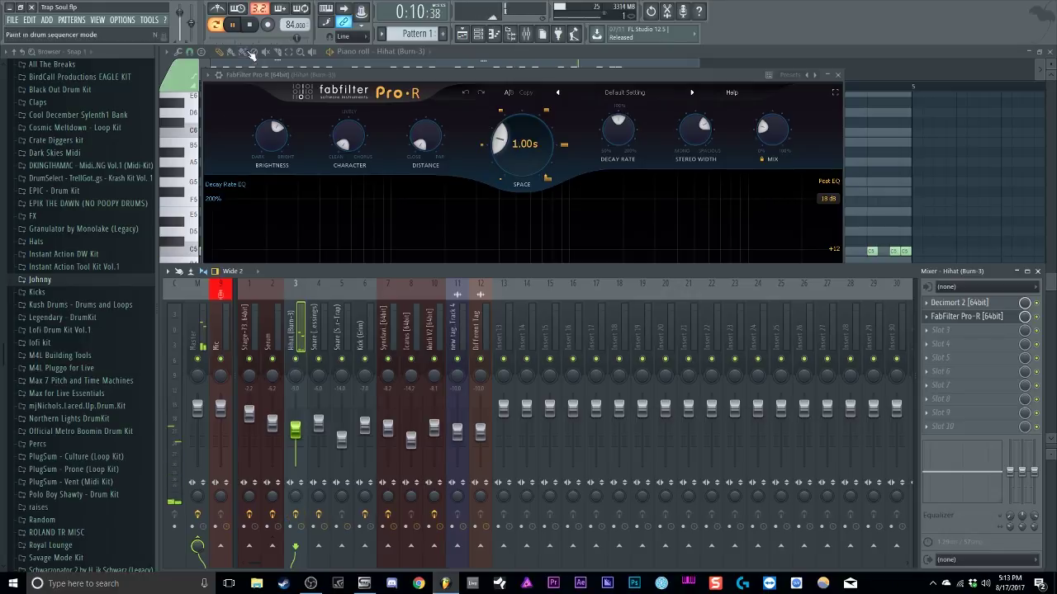
key(space)
Solo the Snare (Blessings) channel, view its sample and mixer effects, and audition the part
click(481, 34)
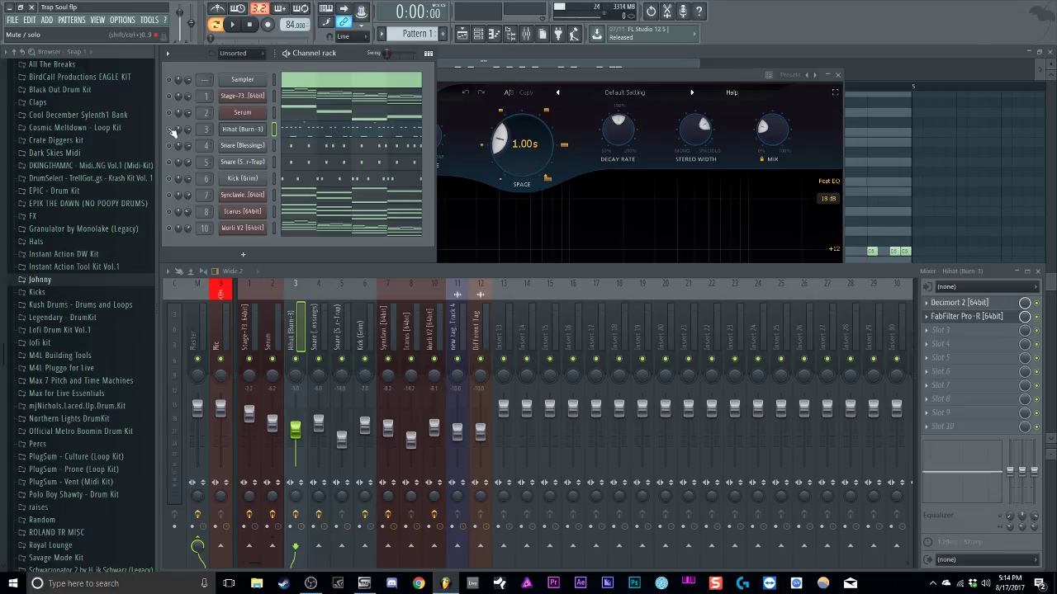
click(245, 146)
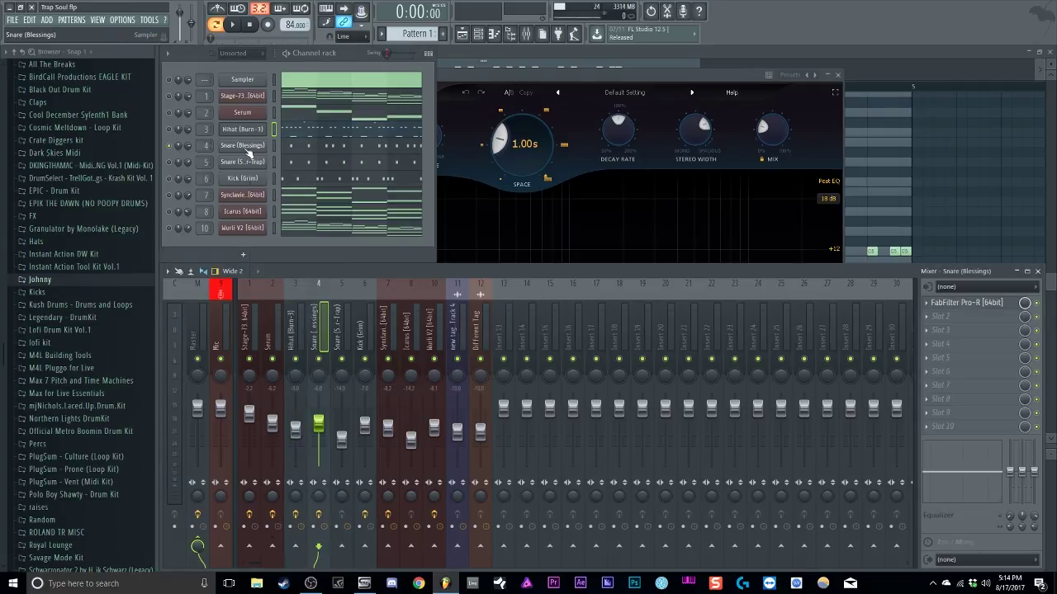
click(265, 209)
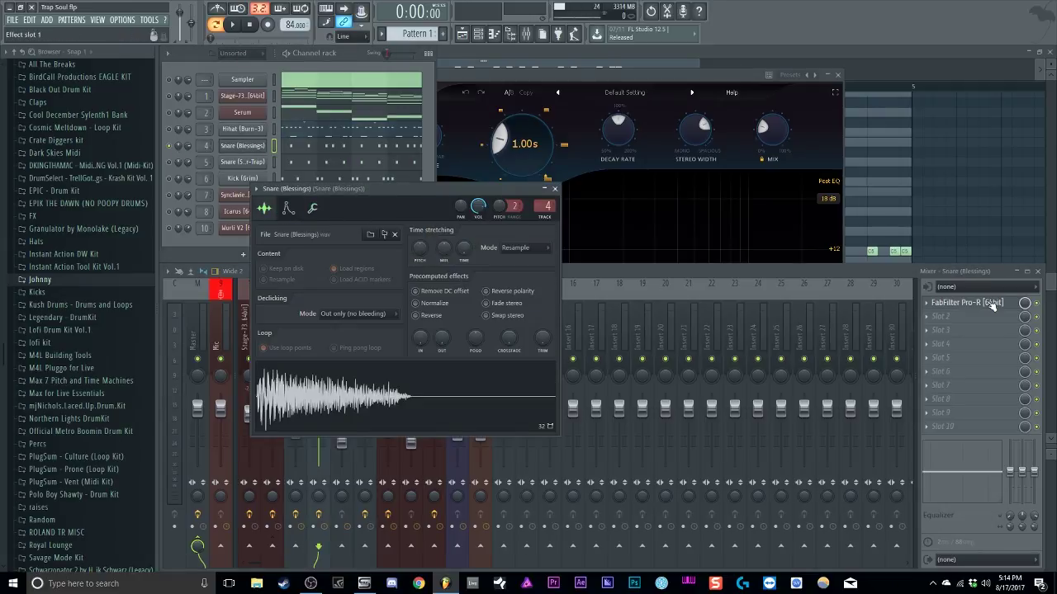
click(993, 306)
click(232, 24)
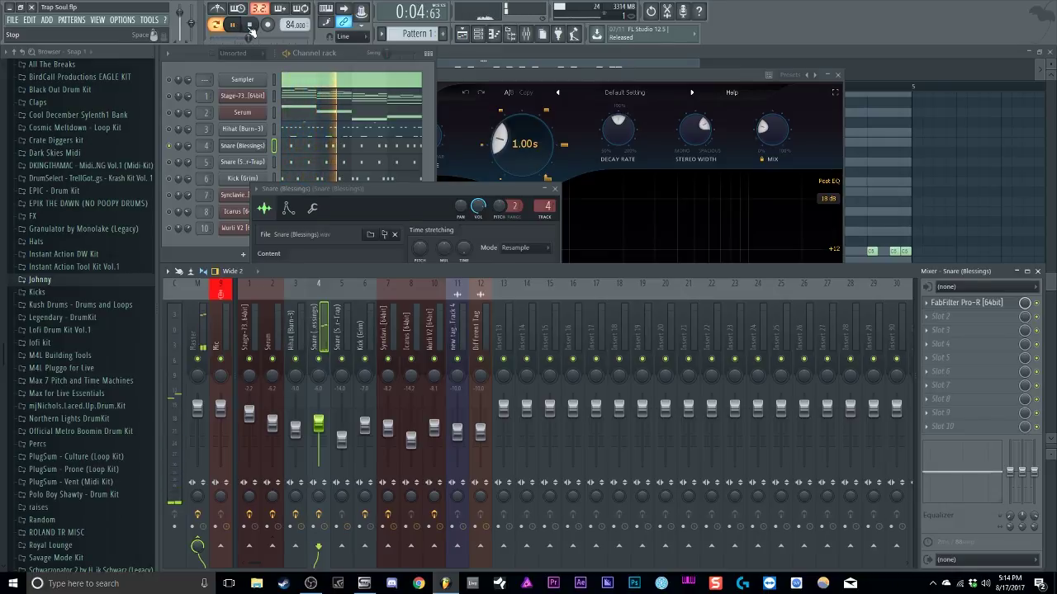
click(251, 25)
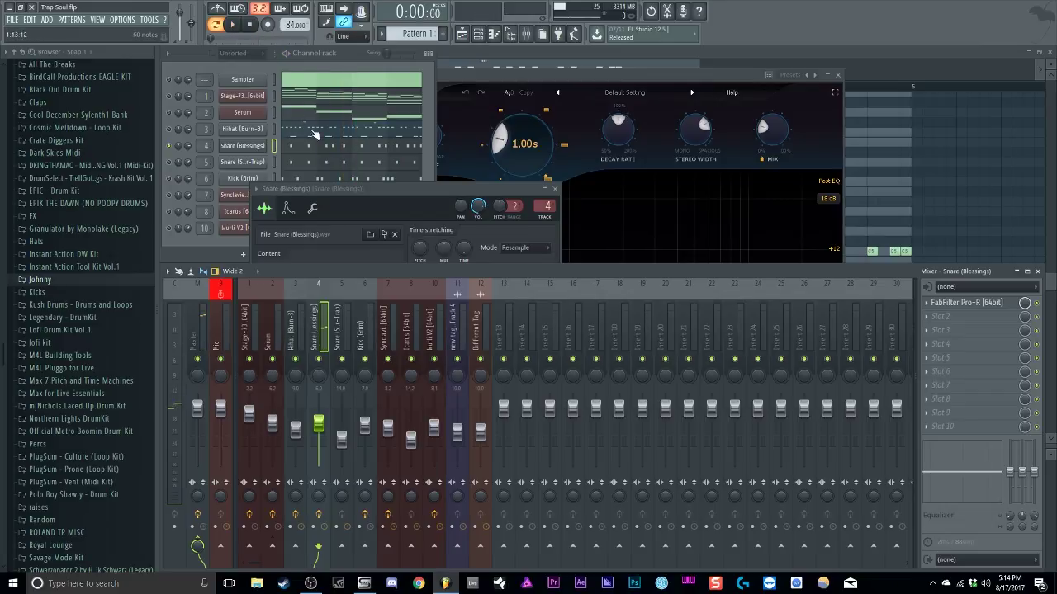
View the Snare (Super-Trap) sample and mixer track, unmute the channel, and audition it together with Snare (Blessings)
click(243, 164)
click(171, 163)
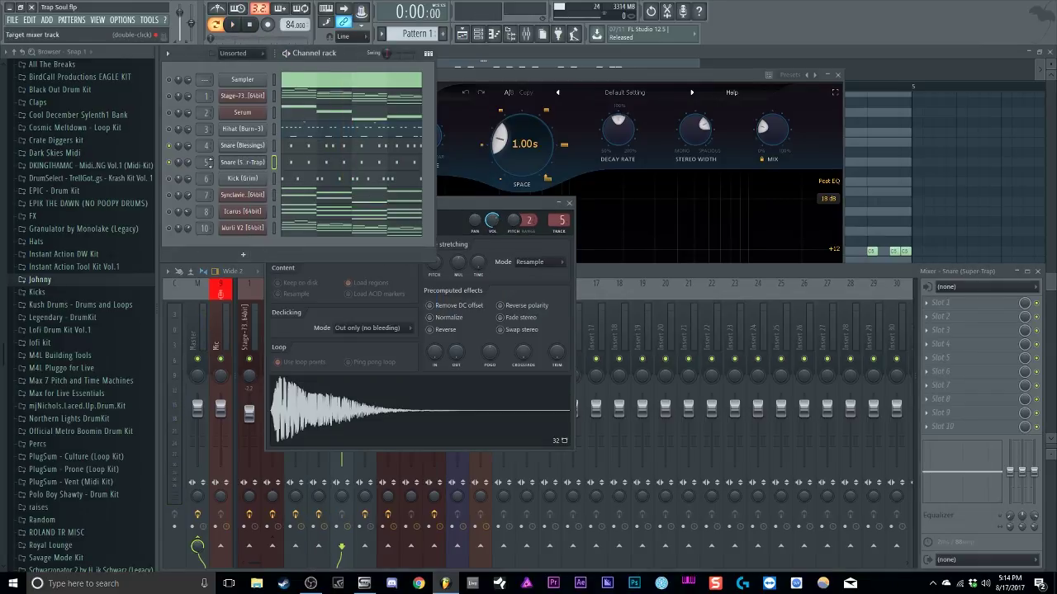
click(206, 163)
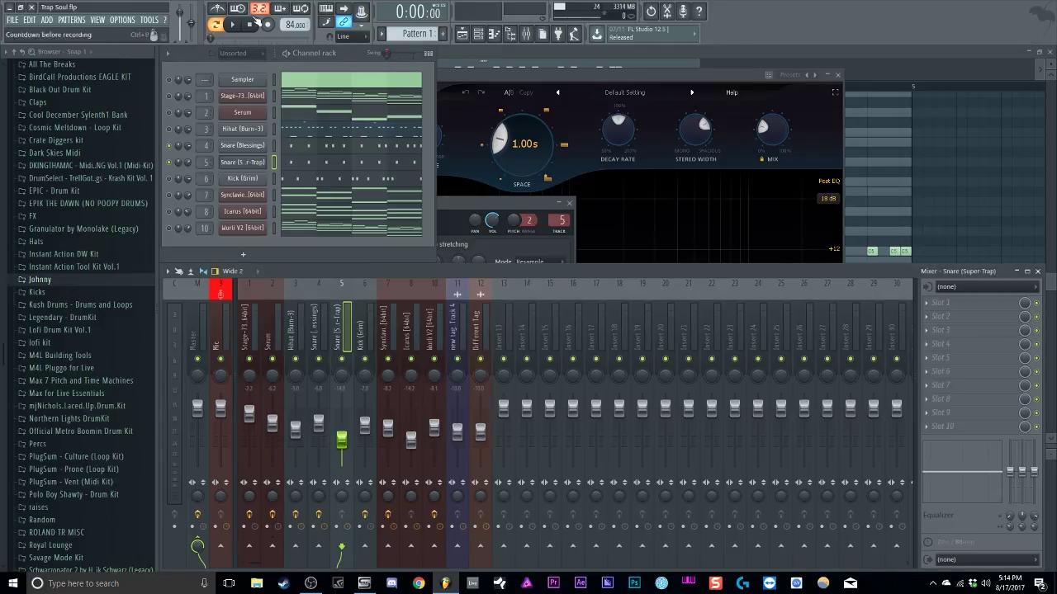
click(235, 25)
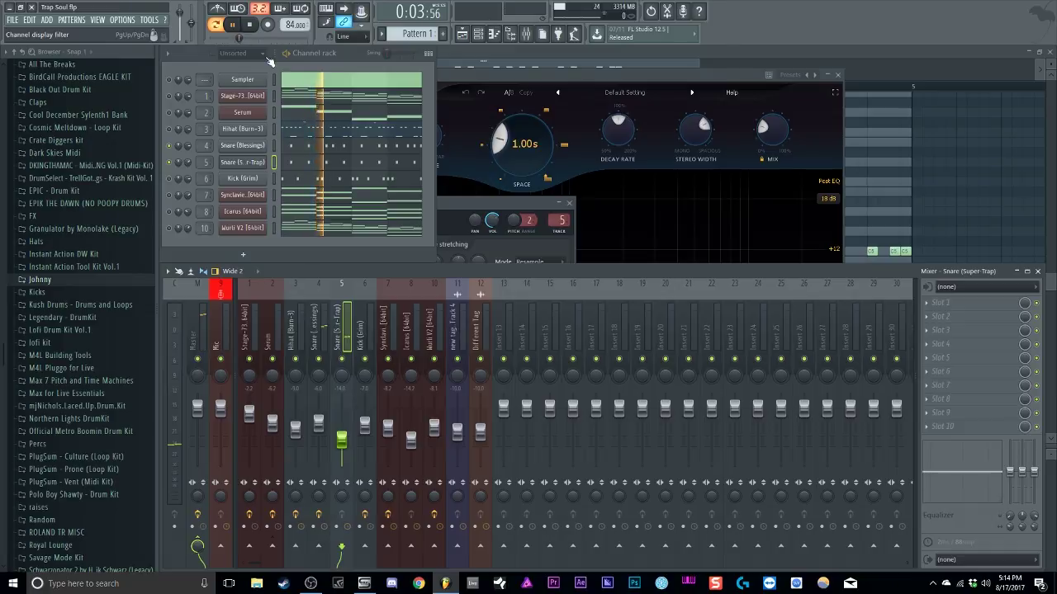
click(251, 25)
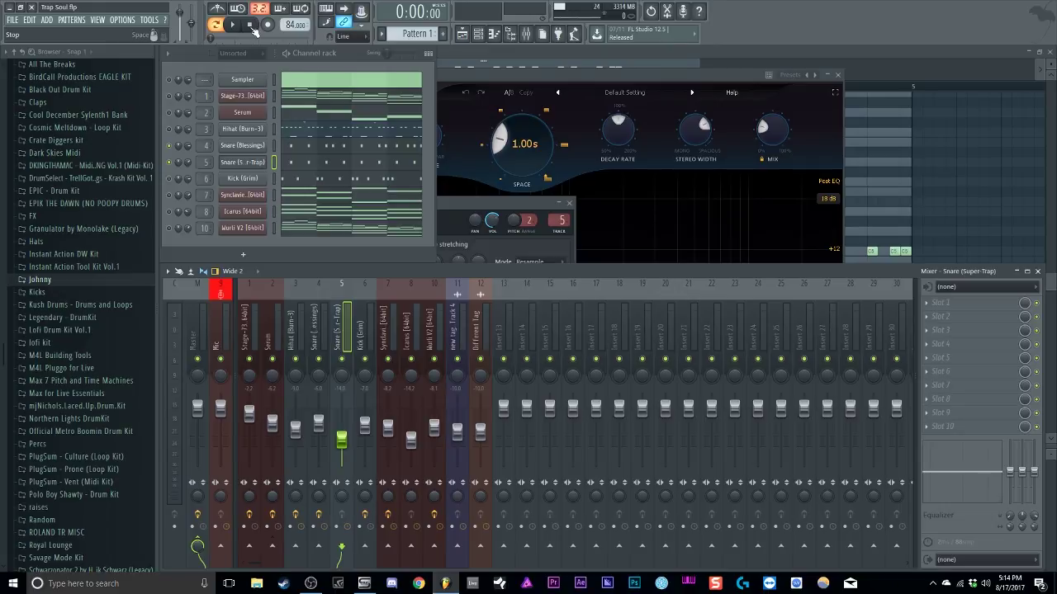
Leave only the Kick (Grim) channel unmuted, show its mixer track effects, and audition the kick
click(169, 179)
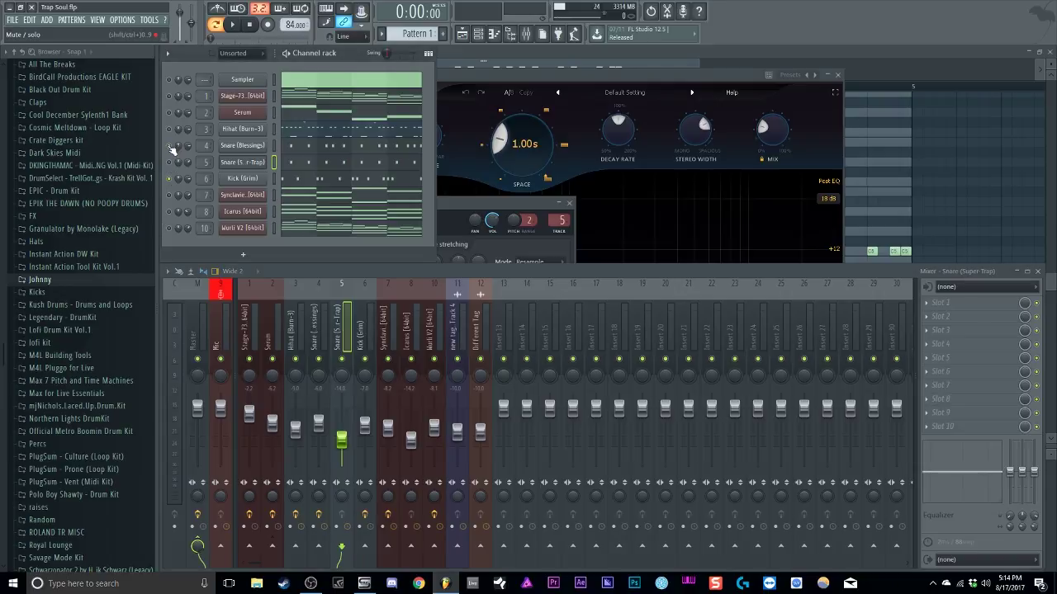
click(201, 178)
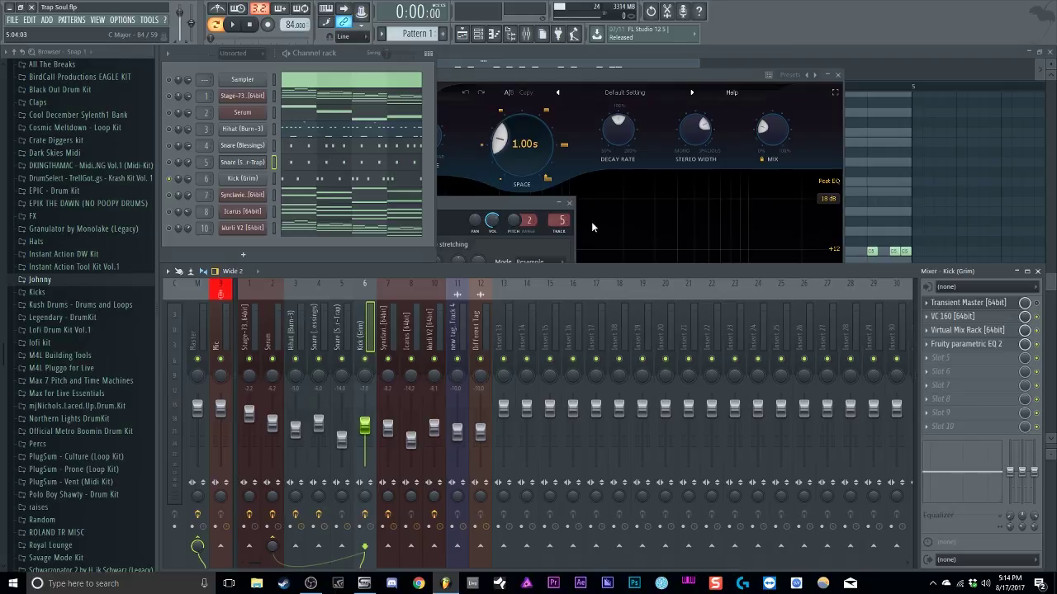
click(236, 25)
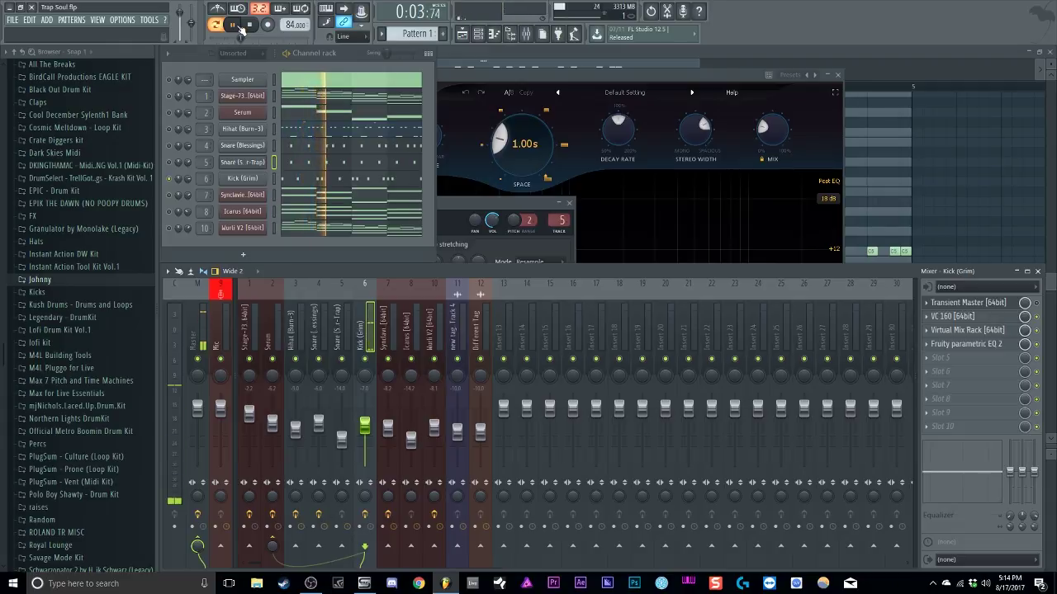
click(250, 26)
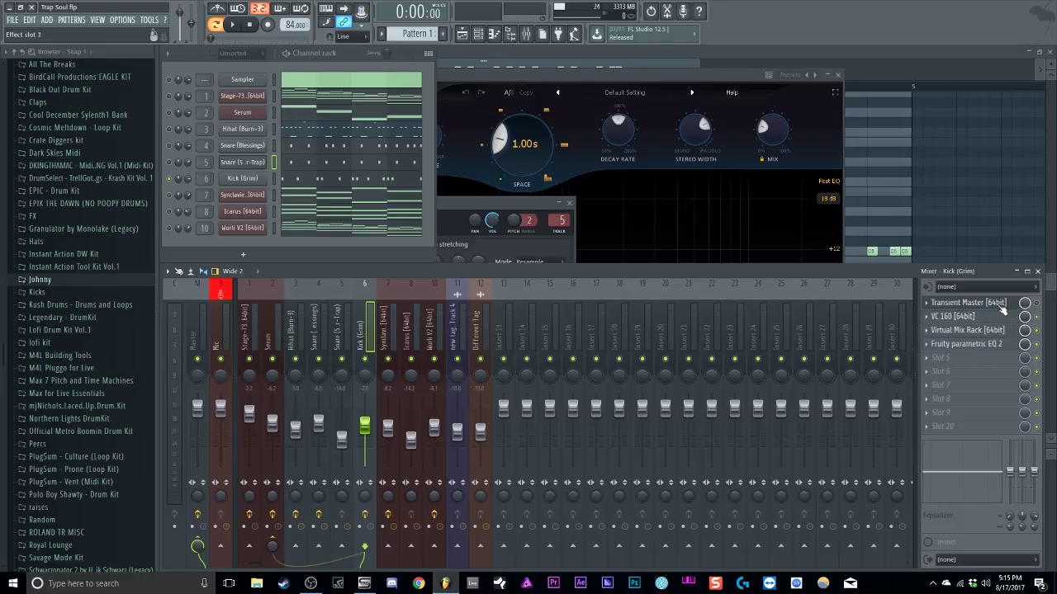
Show the VC 160 compressor and Virtual Mix Rack on the Kick (Grim) mixer track, placing the rack below the compressor
click(957, 317)
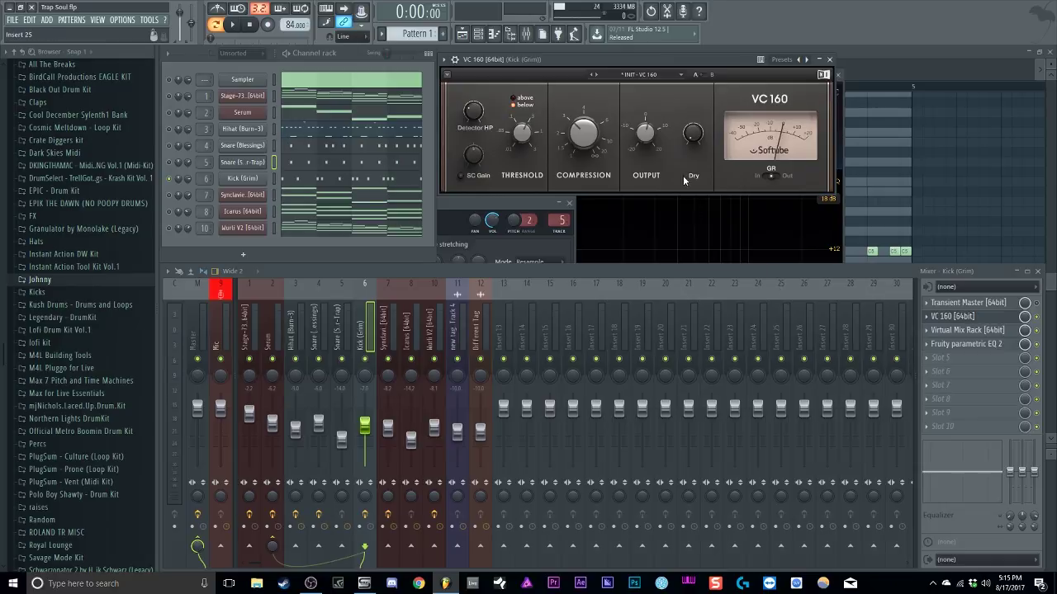
mouse_move(682, 55)
mouse_down()
mouse_move(710, 61)
mouse_move(678, 50)
mouse_up()
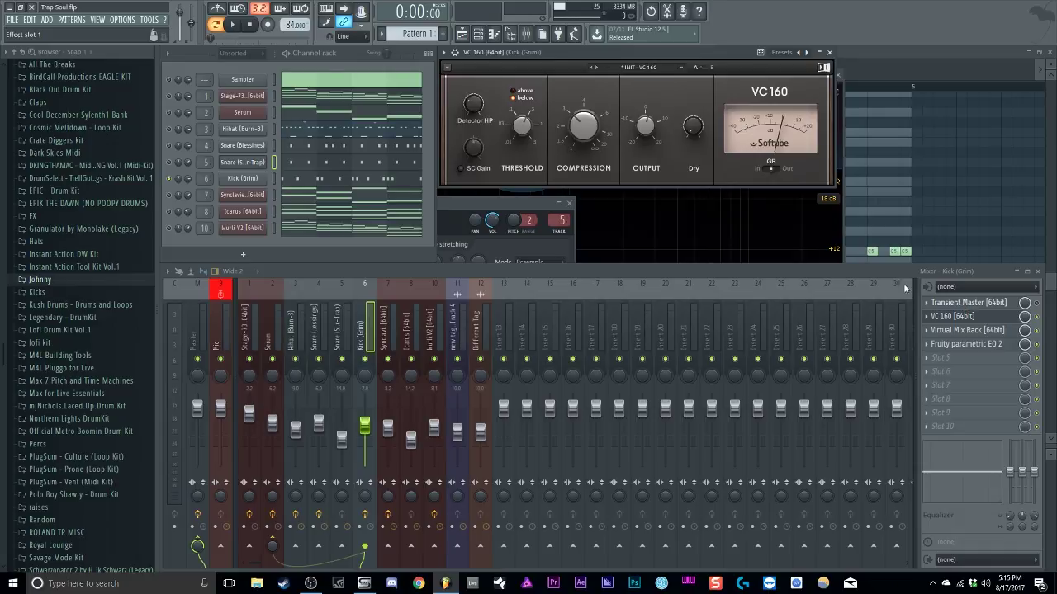
click(980, 334)
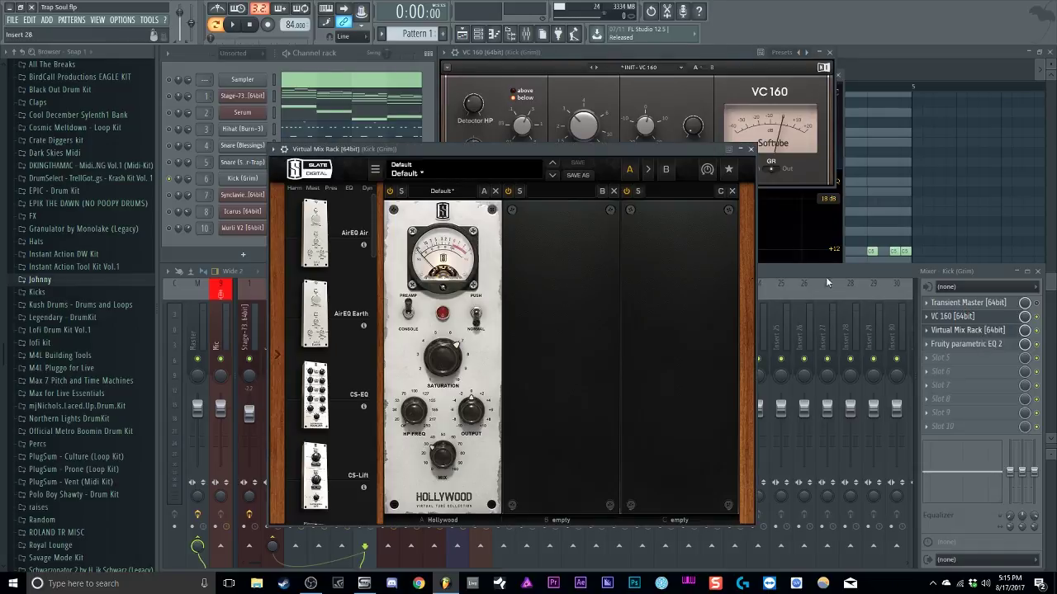
drag(625, 161, 796, 194)
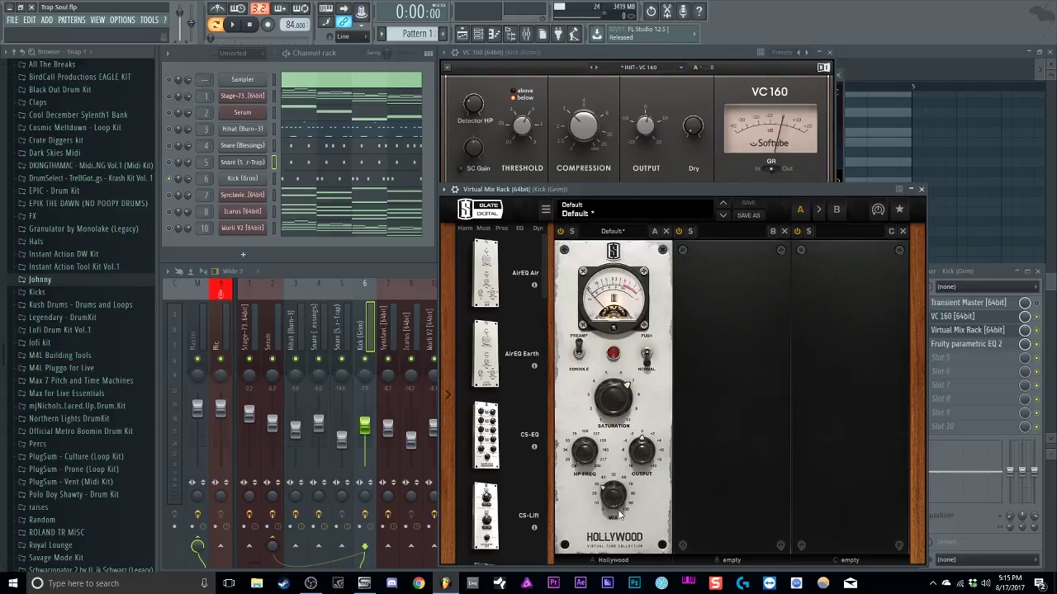
Audition the kick with the Hollywood saturation module of its Virtual Mix Rack in view
click(949, 312)
key(space)
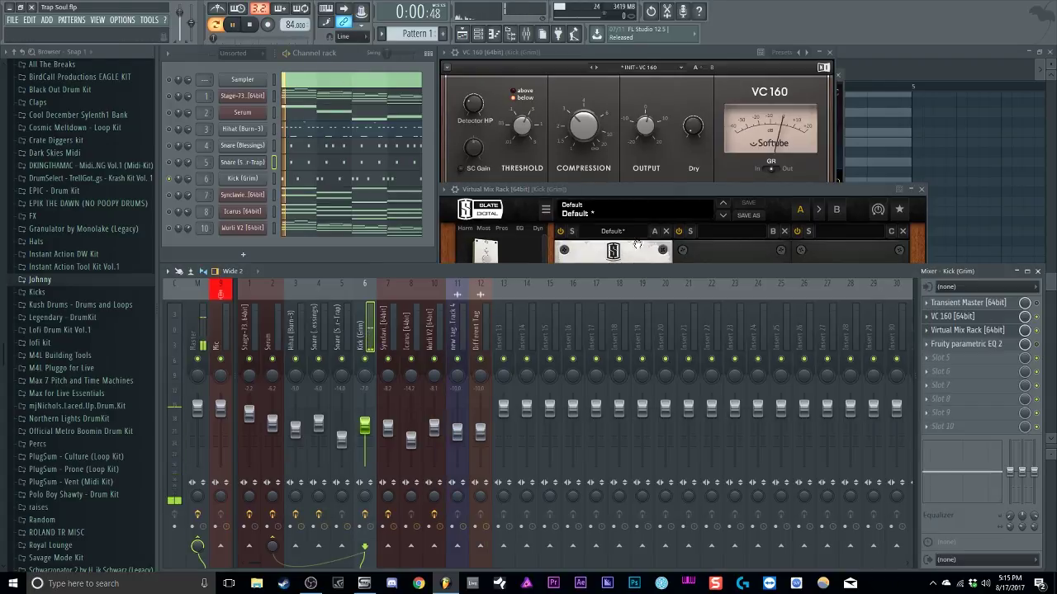
click(958, 330)
click(958, 330)
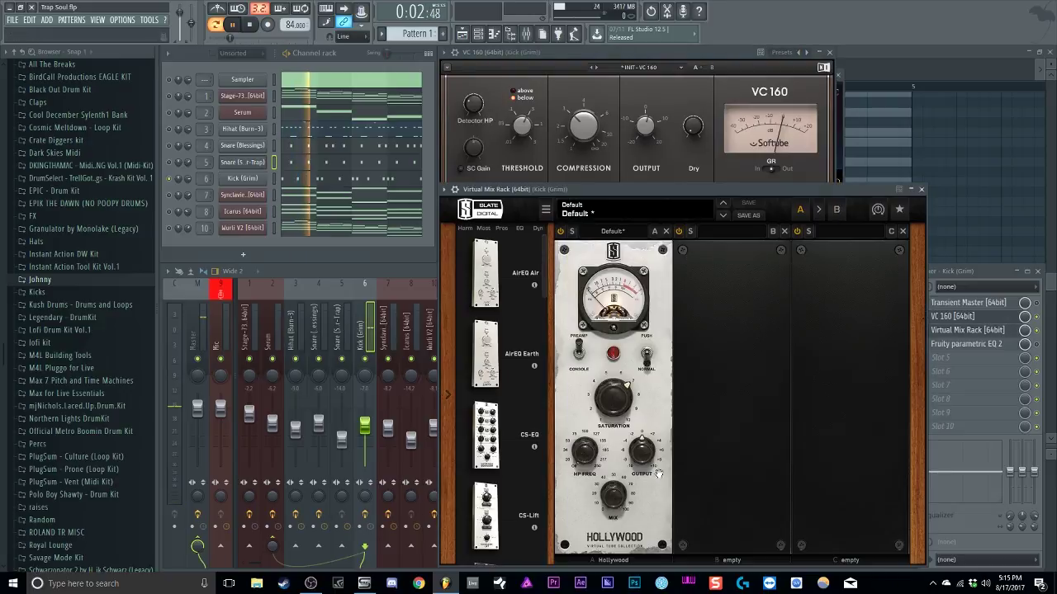
key(space)
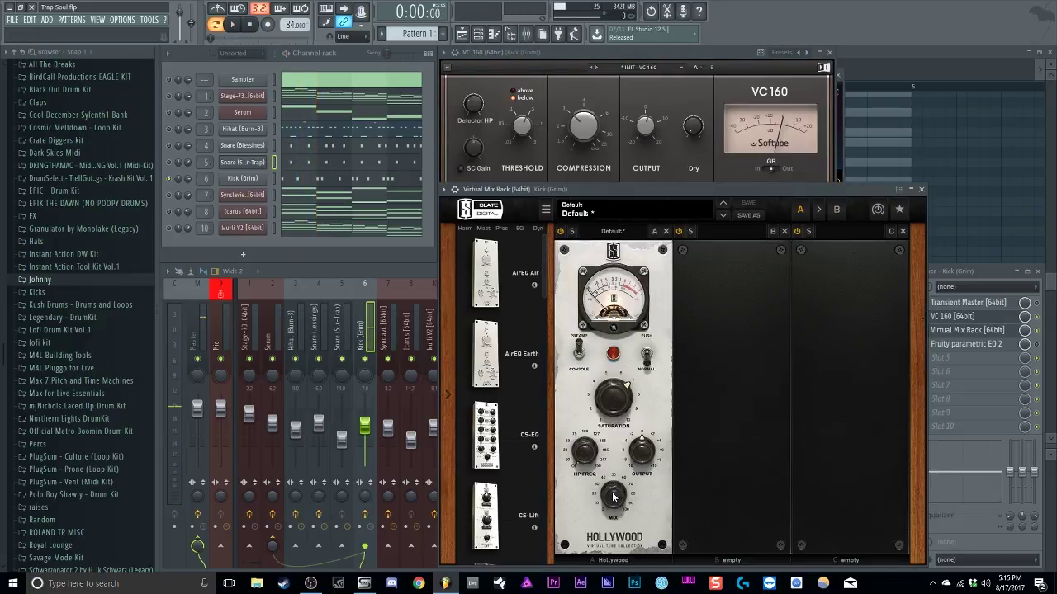
Set the Mix of the kick's Hollywood saturation module to 30% and audition the kick
drag(613, 496, 614, 558)
drag(609, 493, 619, 527)
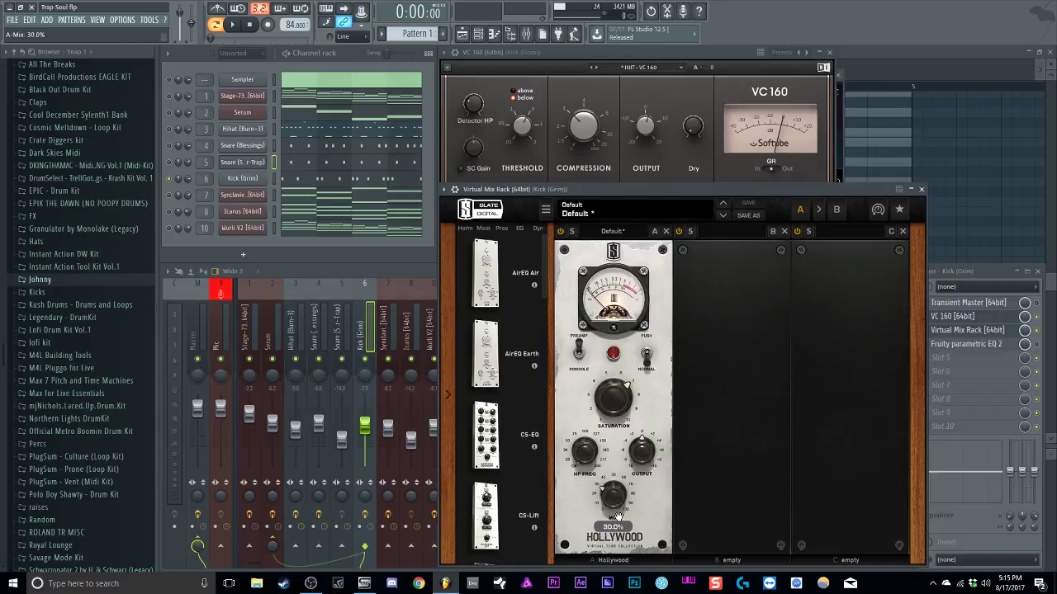
key(space)
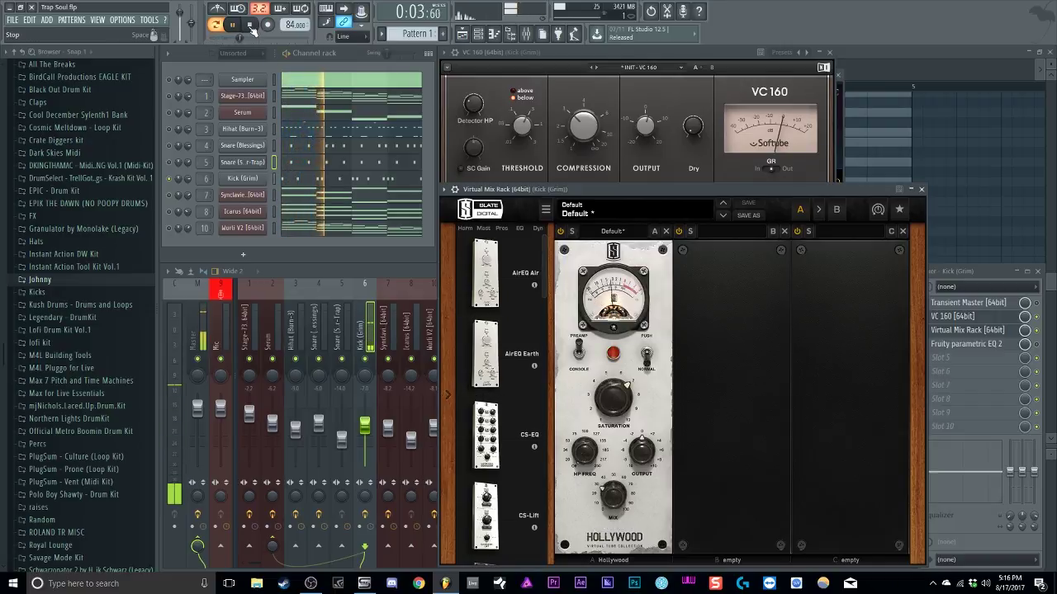
click(251, 25)
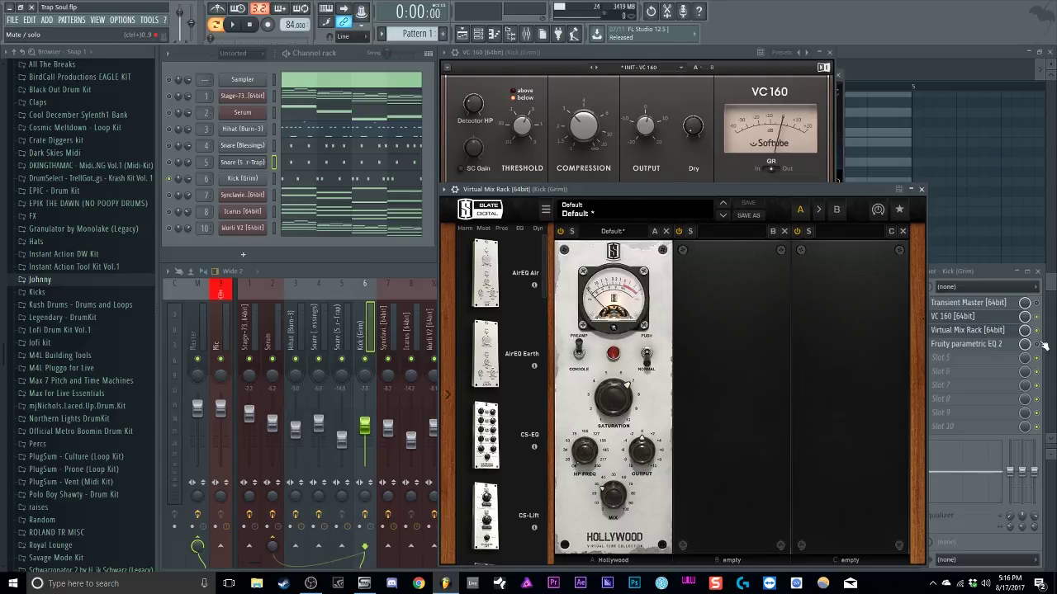
Open the Fruity Parametric EQ 2 on the Kick (Grim) and Serum tracks, placing the Serum EQ below the kick's
click(997, 345)
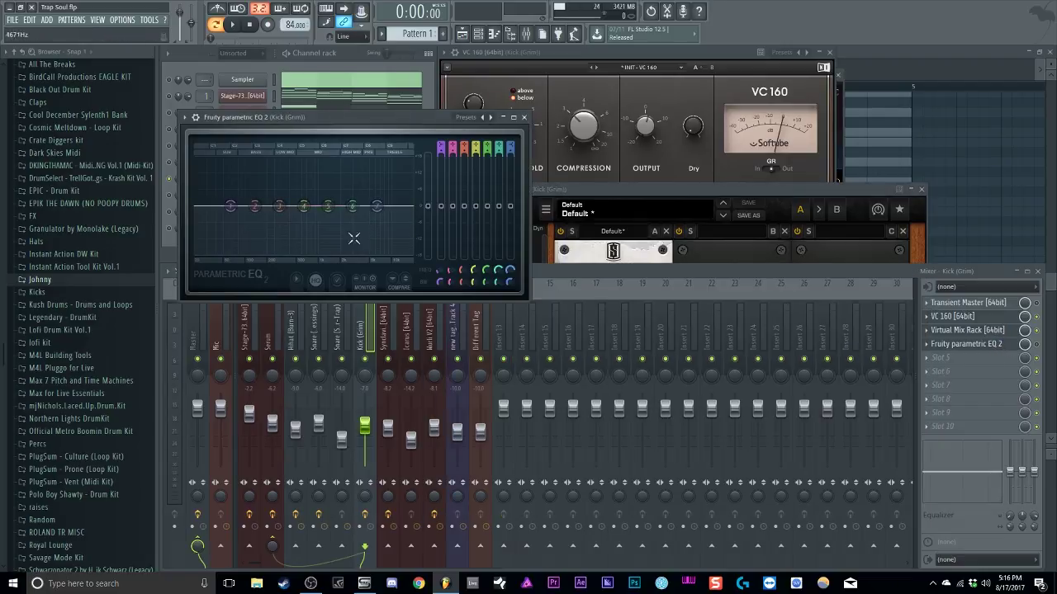
click(276, 331)
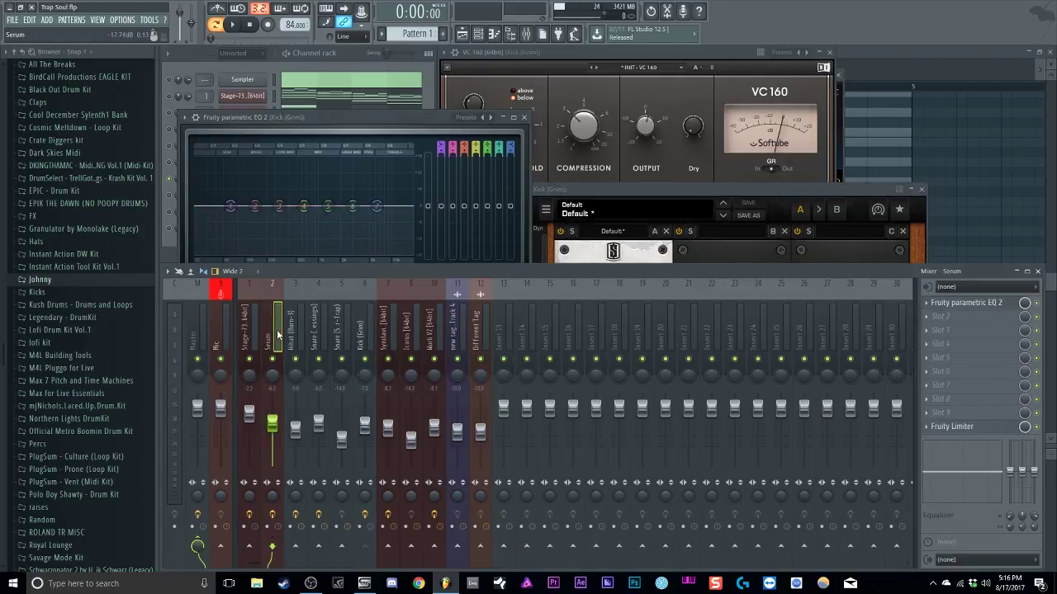
click(976, 303)
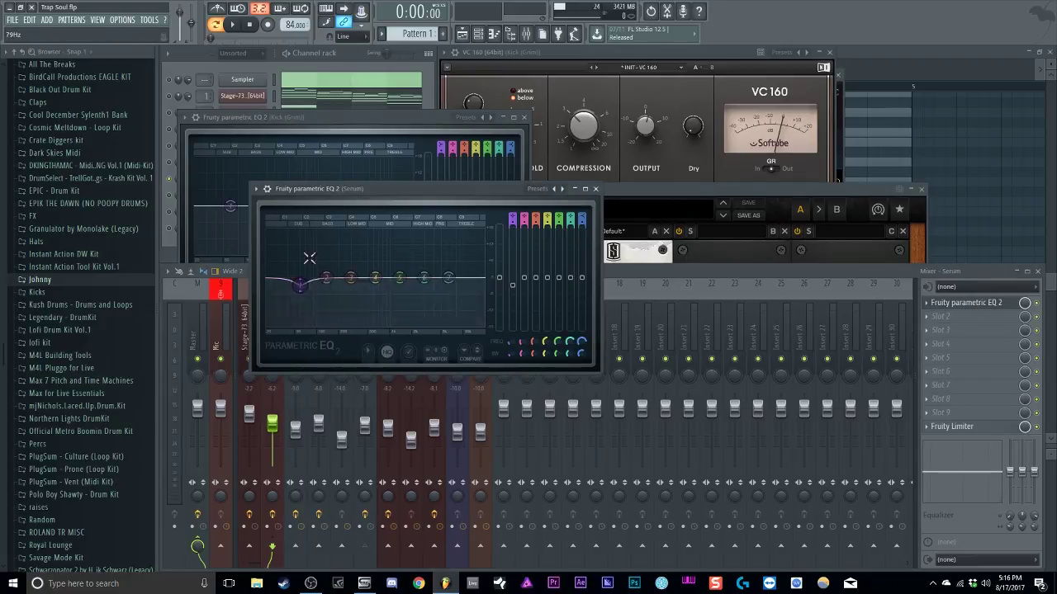
drag(367, 206, 303, 281)
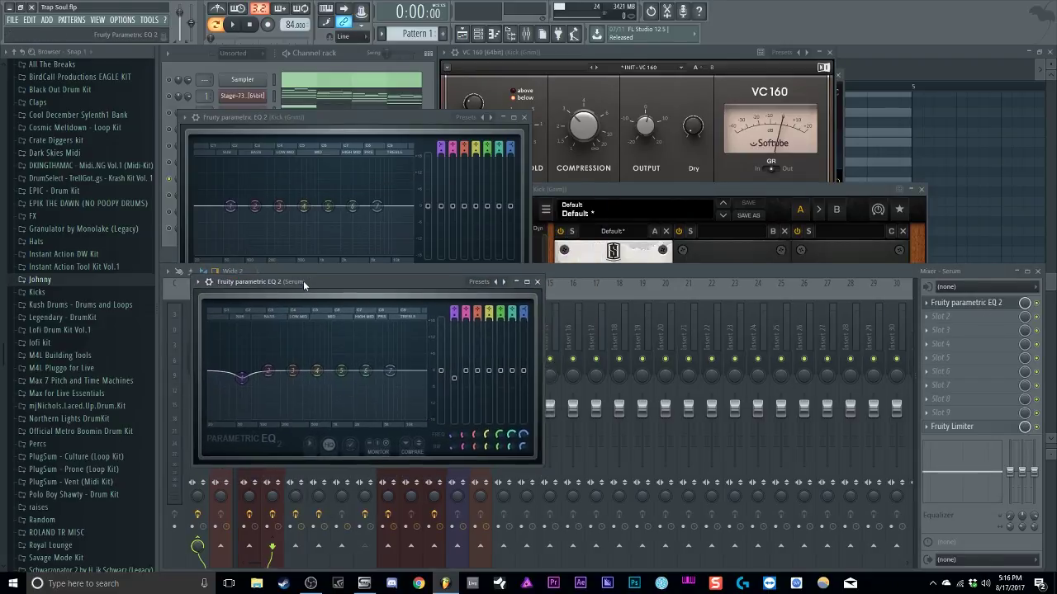
Play the pattern with the Serum channel unmuted alongside the kick, and show the Serum track's EQ during playback
click(233, 24)
click(588, 269)
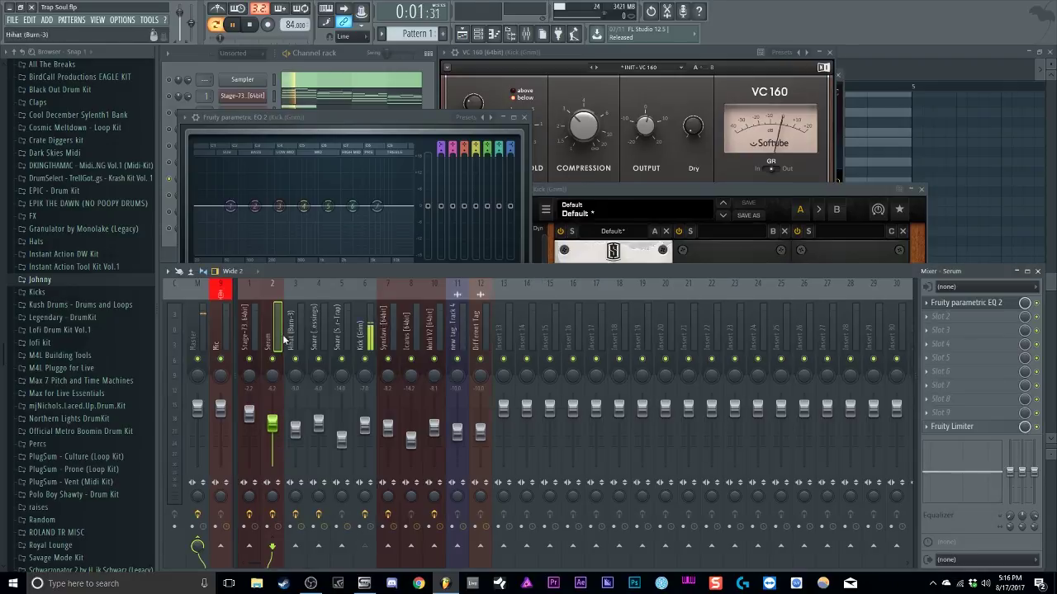
click(344, 84)
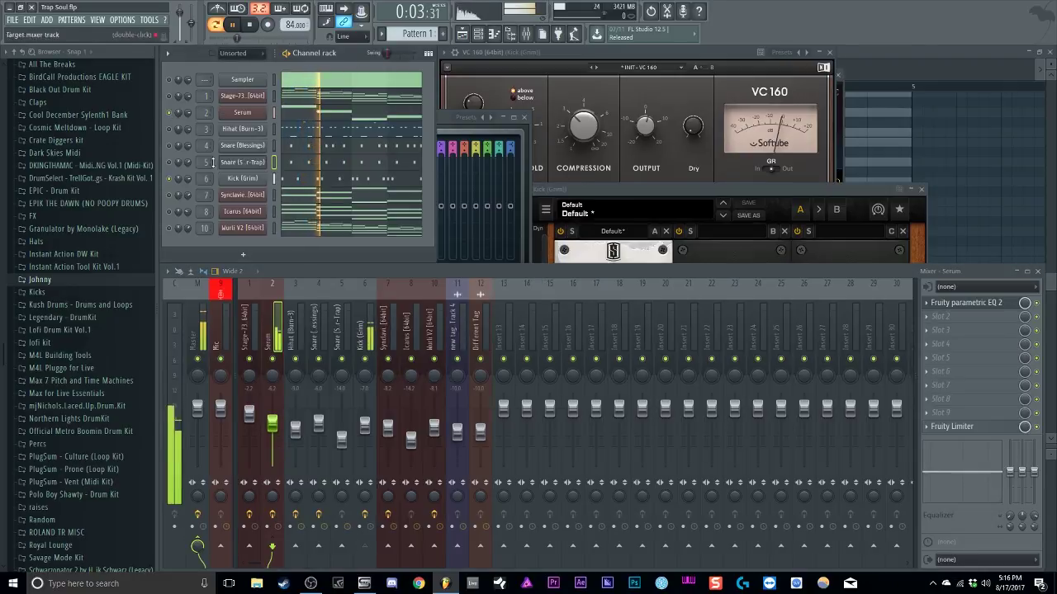
click(975, 303)
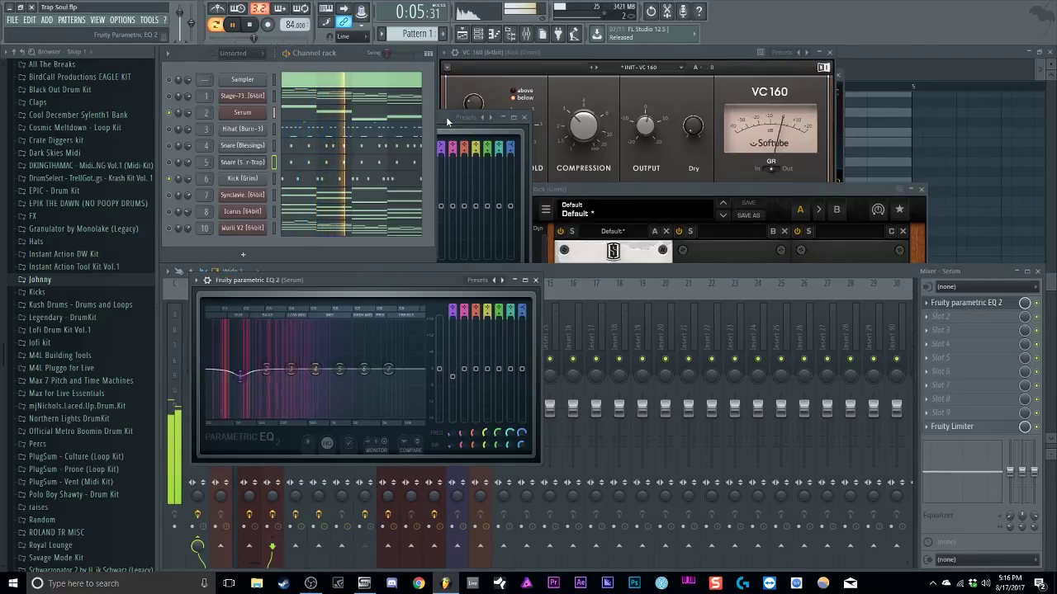
Bring the kick's Fruity Parametric EQ 2 into view and enable it while the kick and Serum play together
click(431, 229)
drag(326, 116, 358, 110)
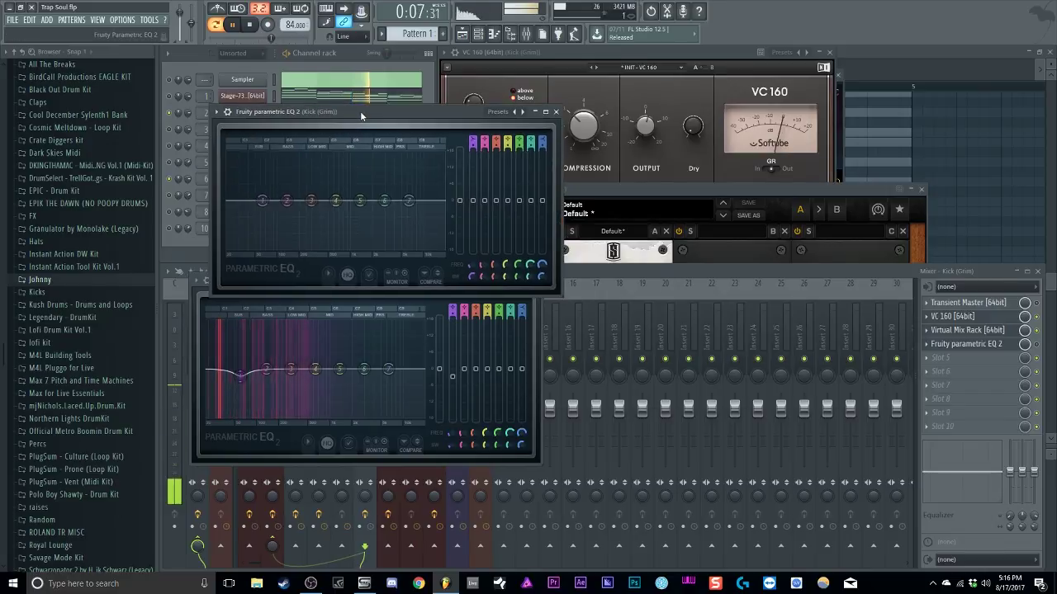
click(1037, 344)
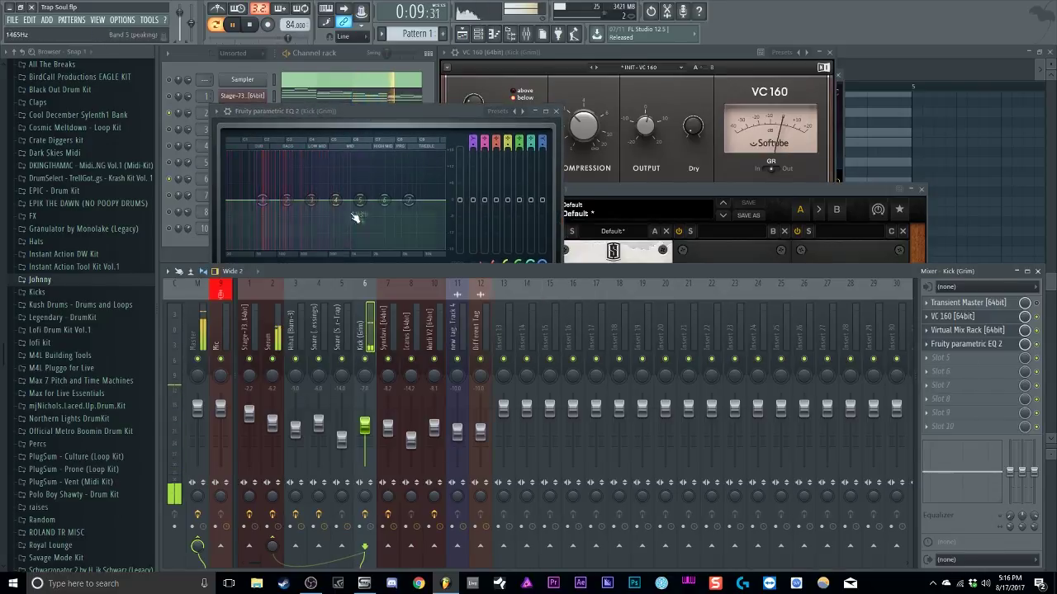
click(968, 345)
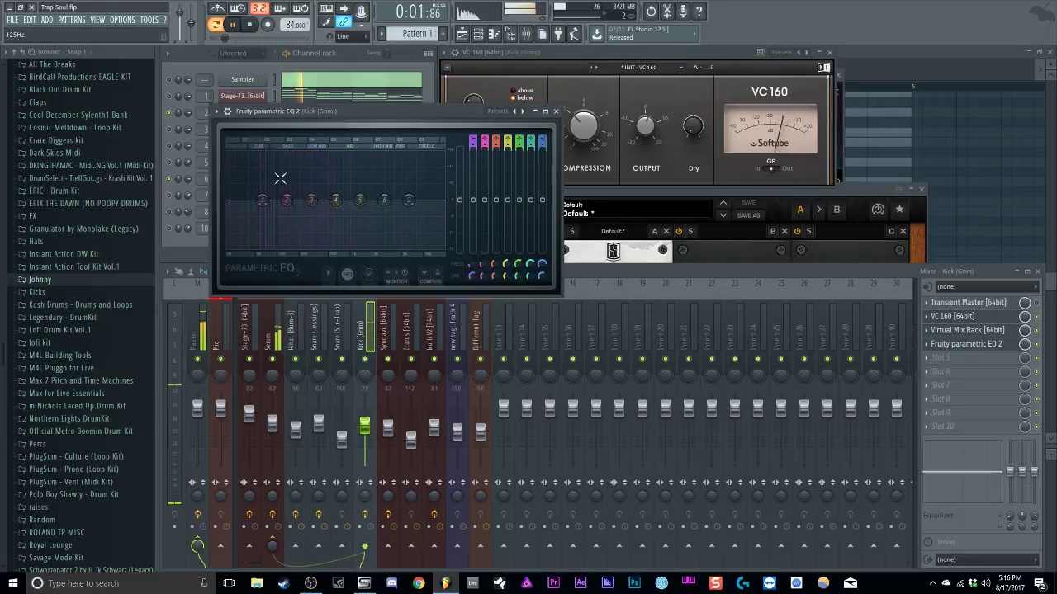
Stop playback, check band 1 of the kick's Fruity Parametric EQ 2, and close the EQ
key(space)
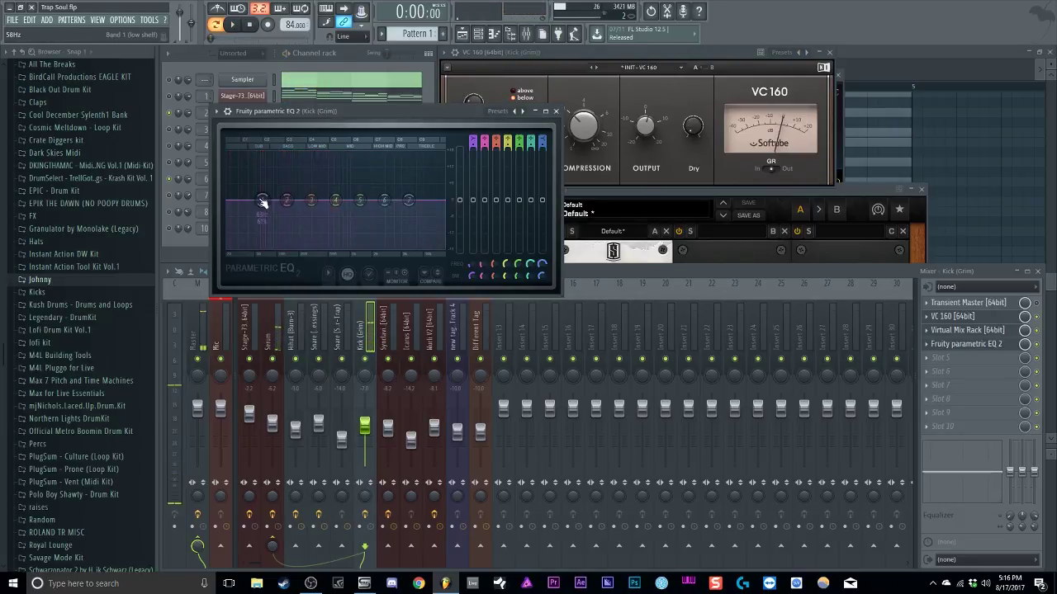
drag(263, 195, 267, 199)
click(556, 111)
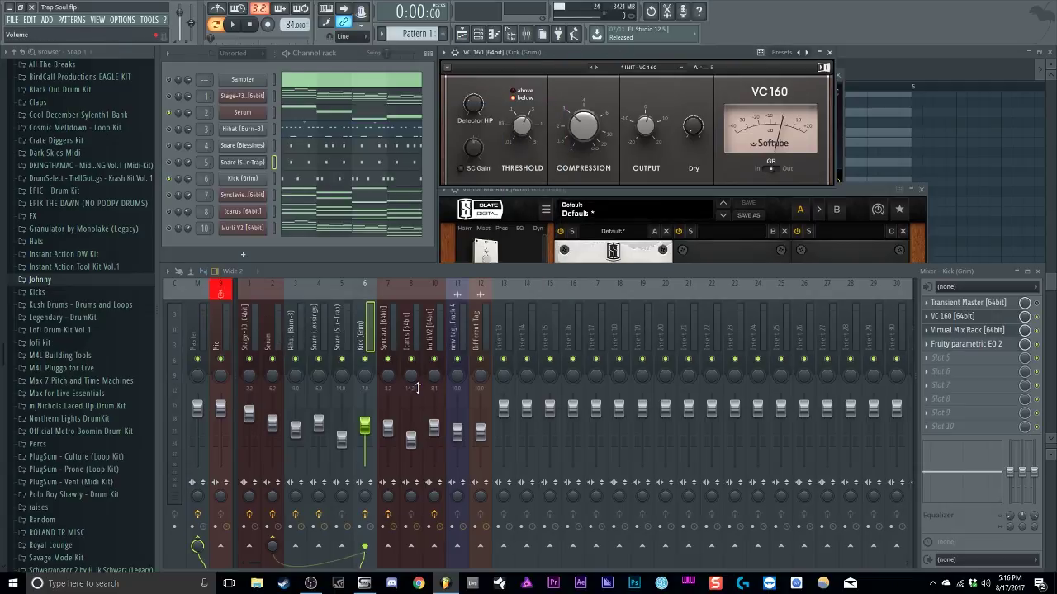
Select the Serum mixer track and examine the song arrangement in the playlist with the mixer shown below it
click(272, 345)
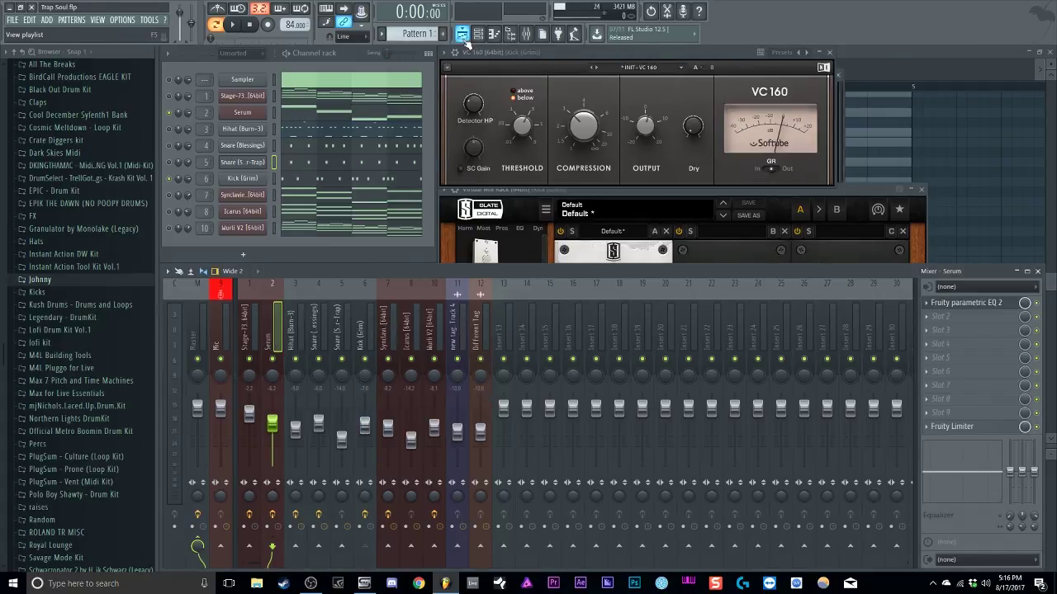
key(F5)
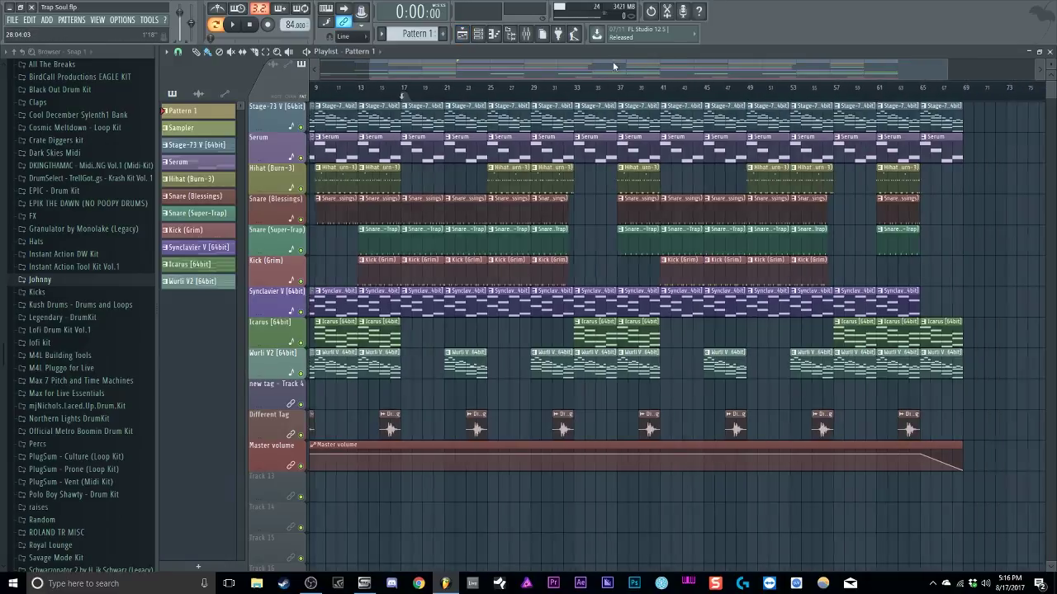
click(526, 35)
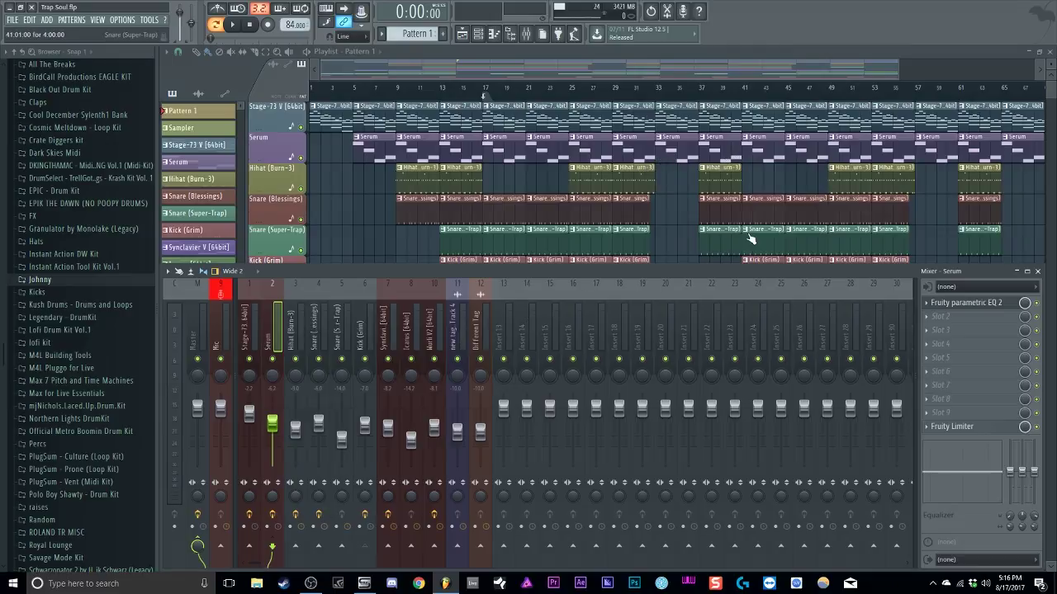
scroll(743, 234, down, 3)
scroll(738, 232, up, 4)
scroll(551, 196, down, 3)
scroll(455, 181, up, 3)
scroll(455, 181, down, 3)
scroll(553, 181, up, 3)
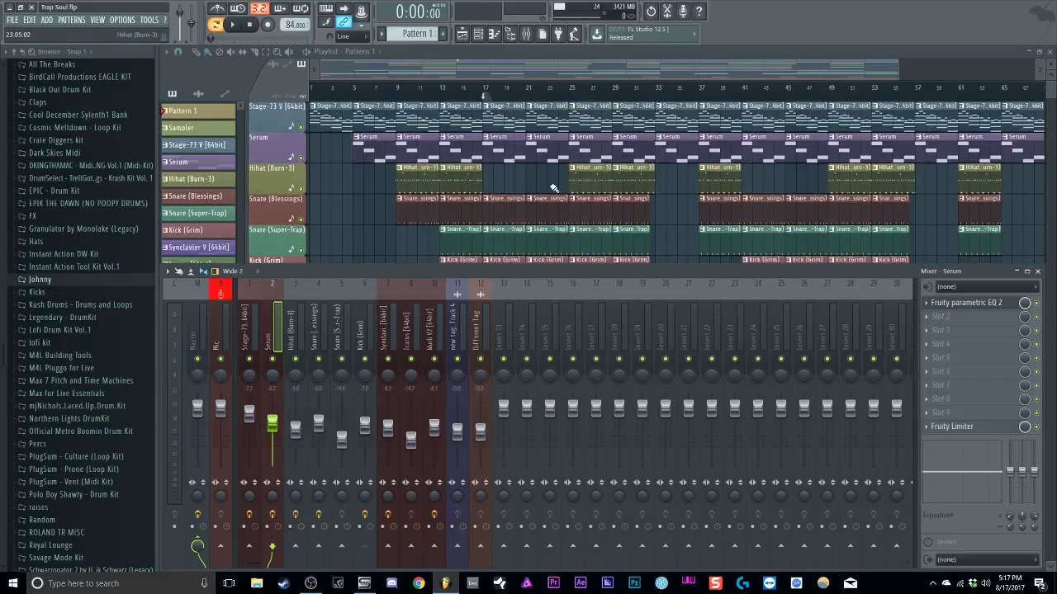
Open iZotope Ozone 7 on the Master track and move its window up to uncover the mixer
click(204, 332)
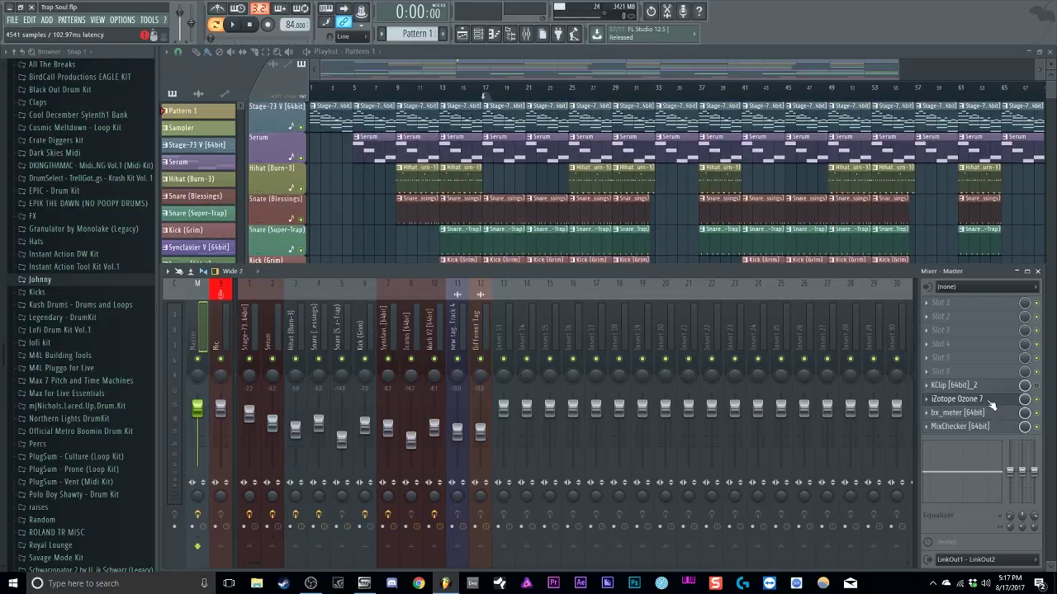
click(957, 399)
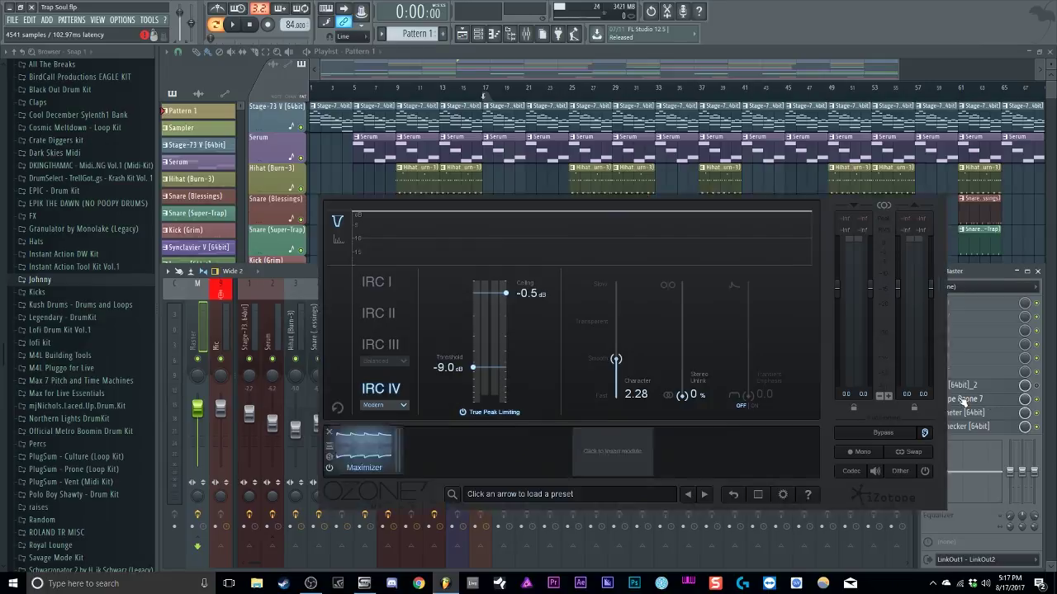
drag(719, 189, 712, 52)
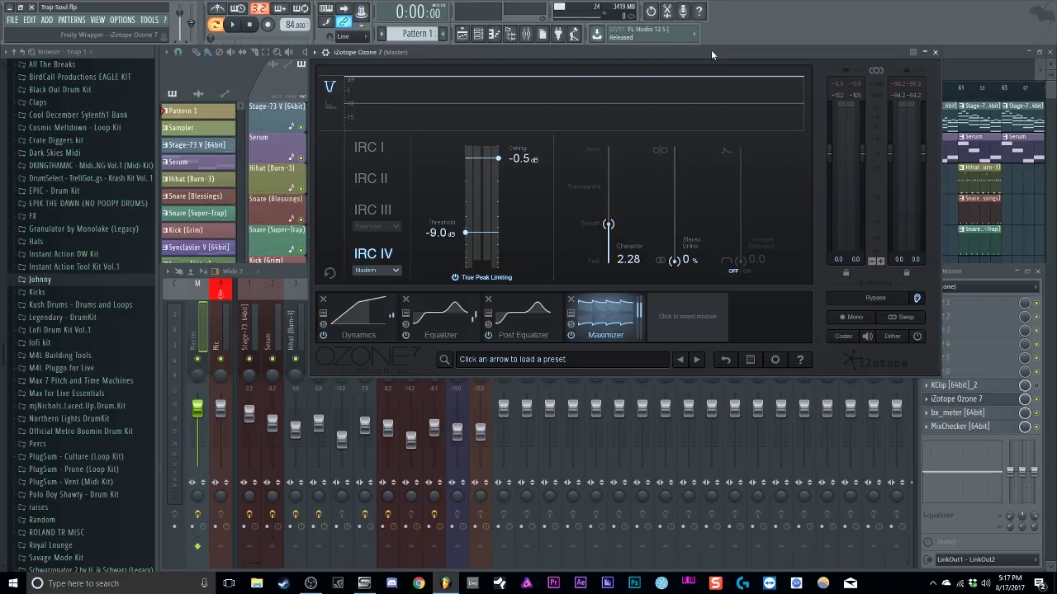
drag(711, 50, 714, 49)
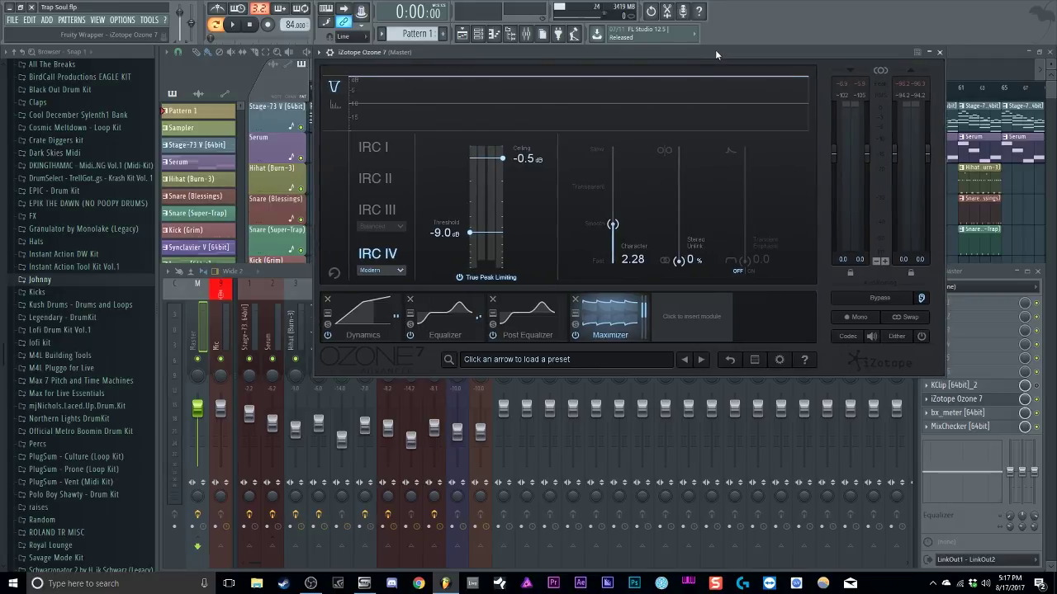
Show the detection filter of Ozone 7's Dynamics module and briefly audition the pattern through it
click(345, 321)
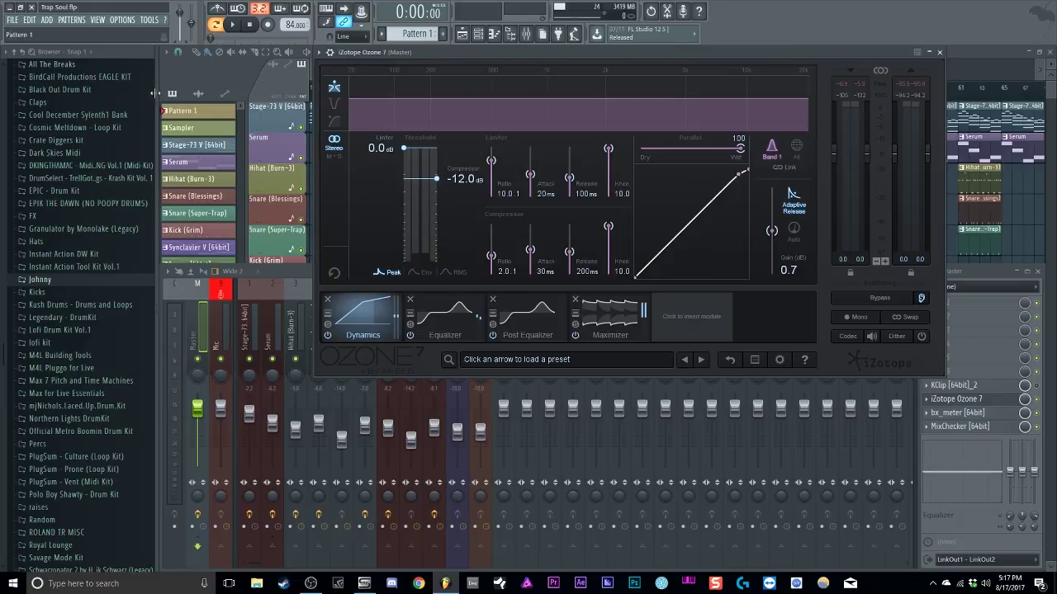
click(334, 122)
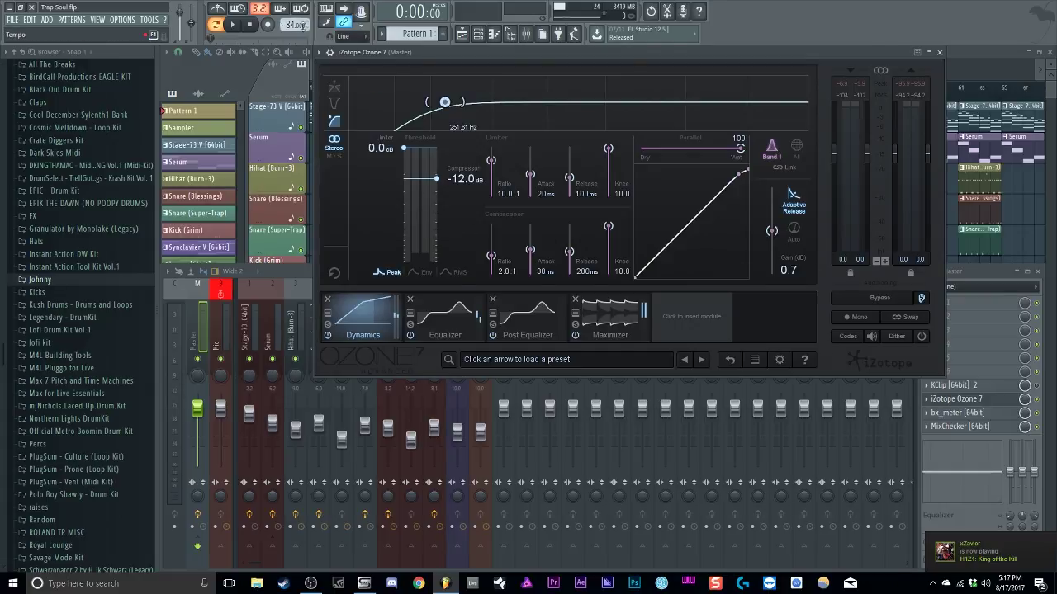
click(233, 24)
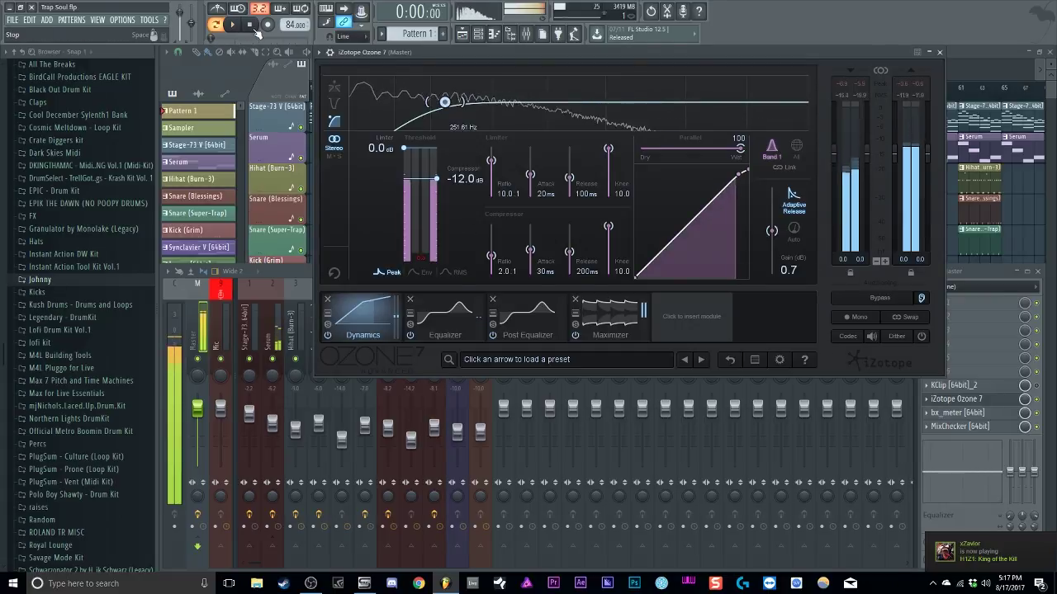
click(249, 24)
Bring up the channel rack and unmute all channels
key(F6)
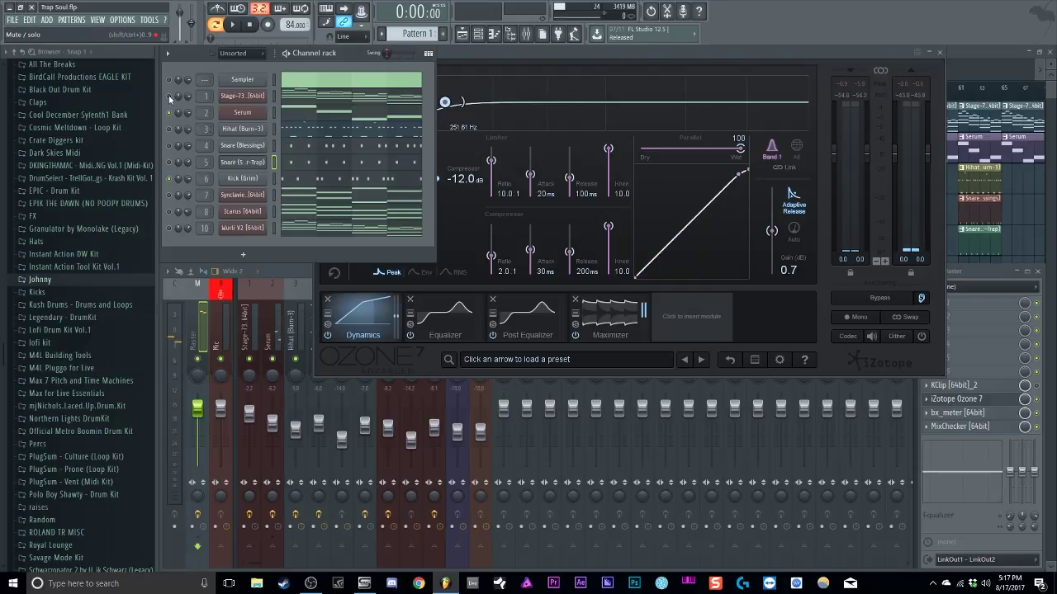
right_click(169, 96)
click(177, 102)
right_click(169, 97)
click(174, 104)
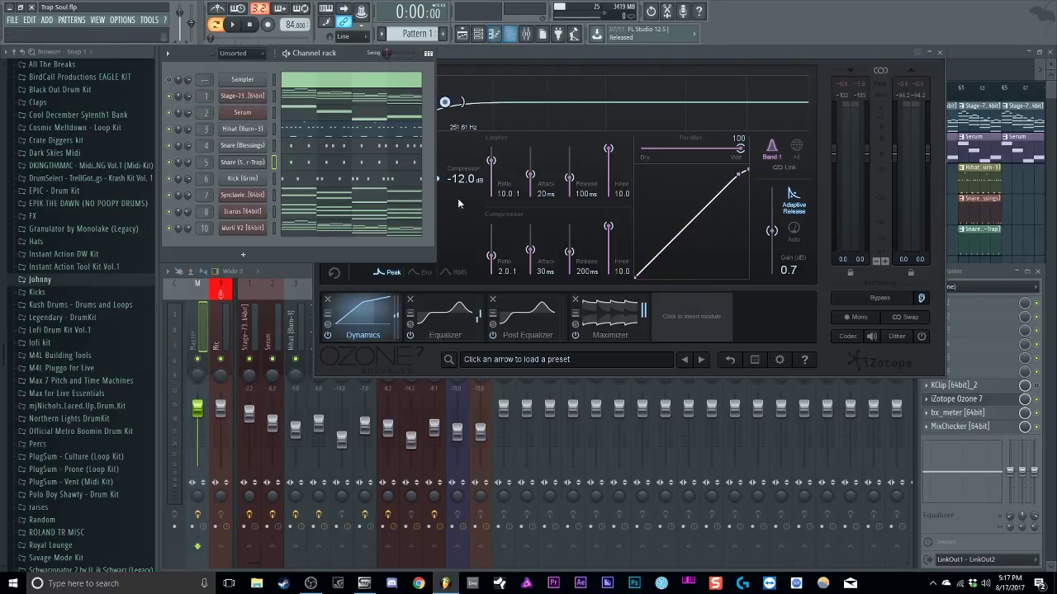
Bring Ozone 7 to the front and show its Equalizer module's side curve followed by the mid curve
click(682, 59)
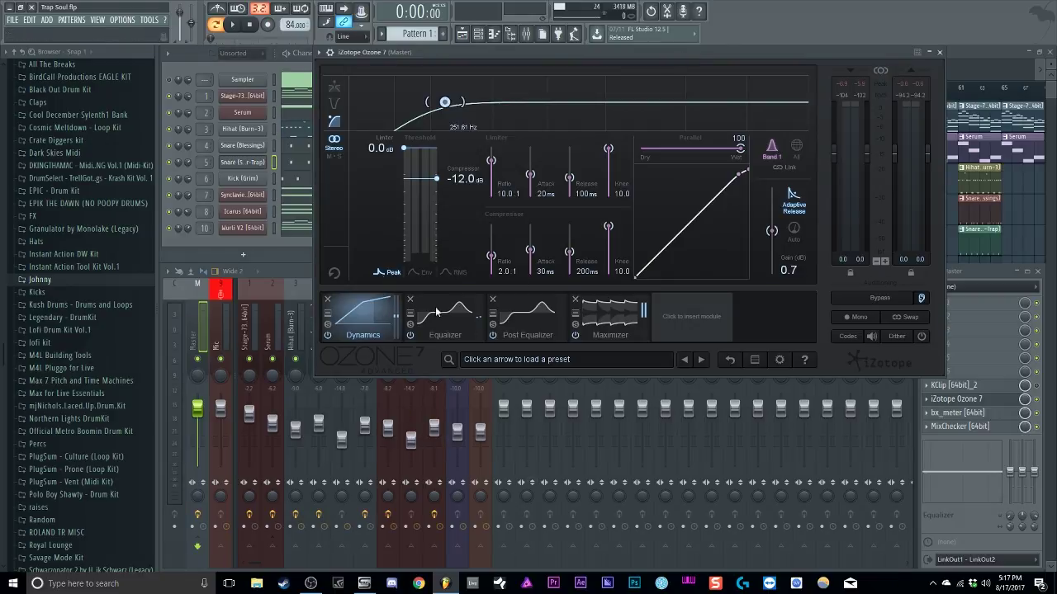
click(461, 327)
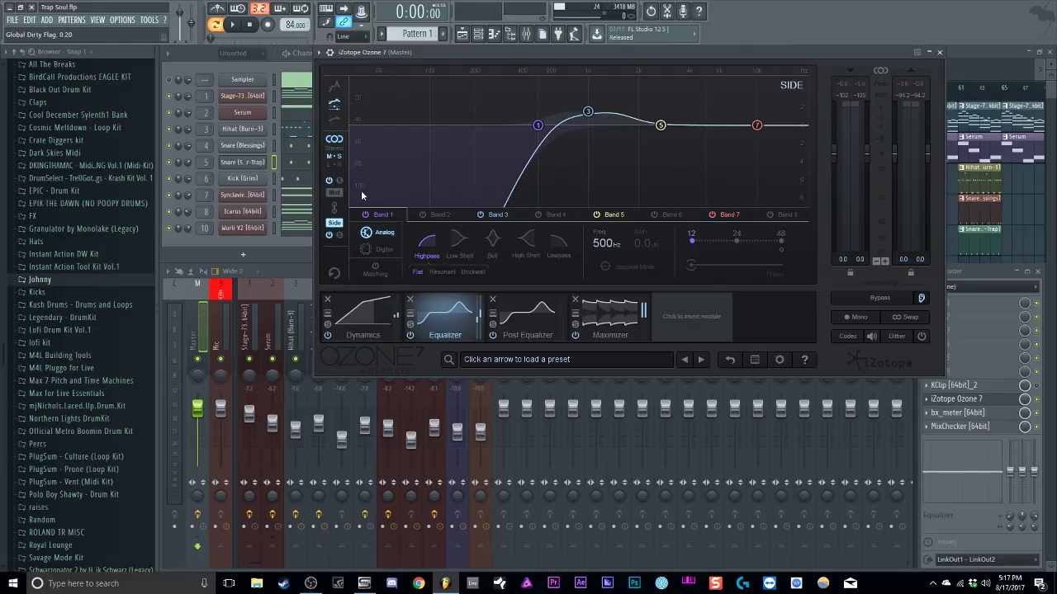
click(333, 193)
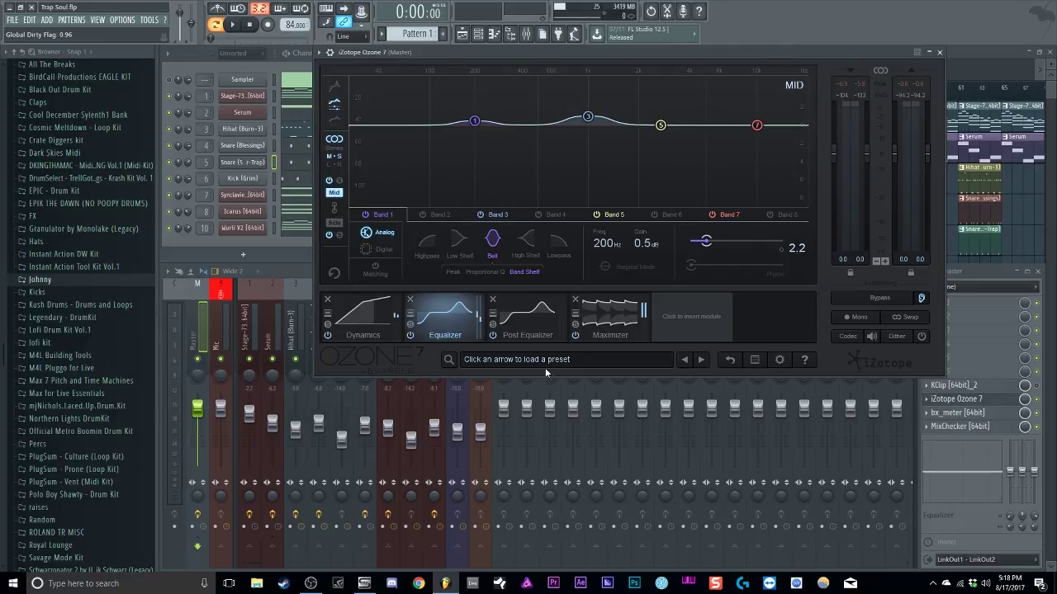
Audition the pattern while bypassing and re-enabling Ozone 7's Equalizer module twice, finishing with playback stopped
key(space)
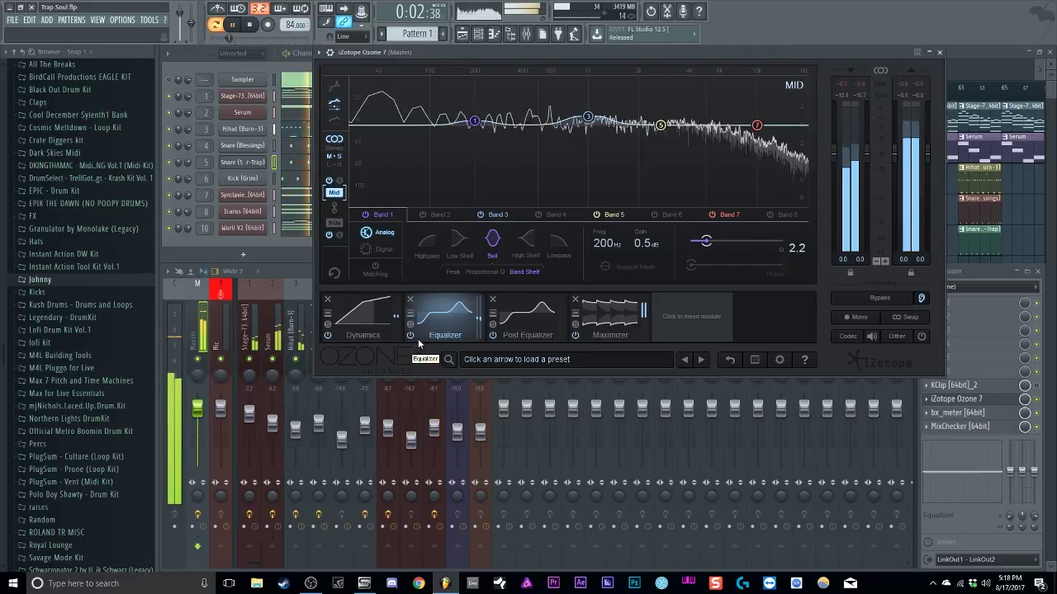
click(410, 335)
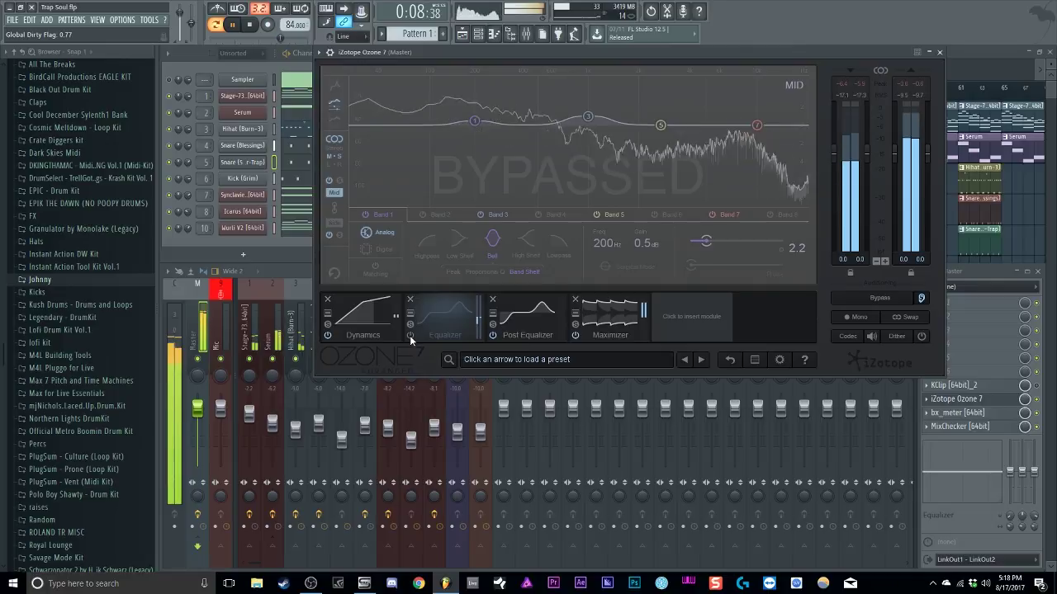
click(410, 335)
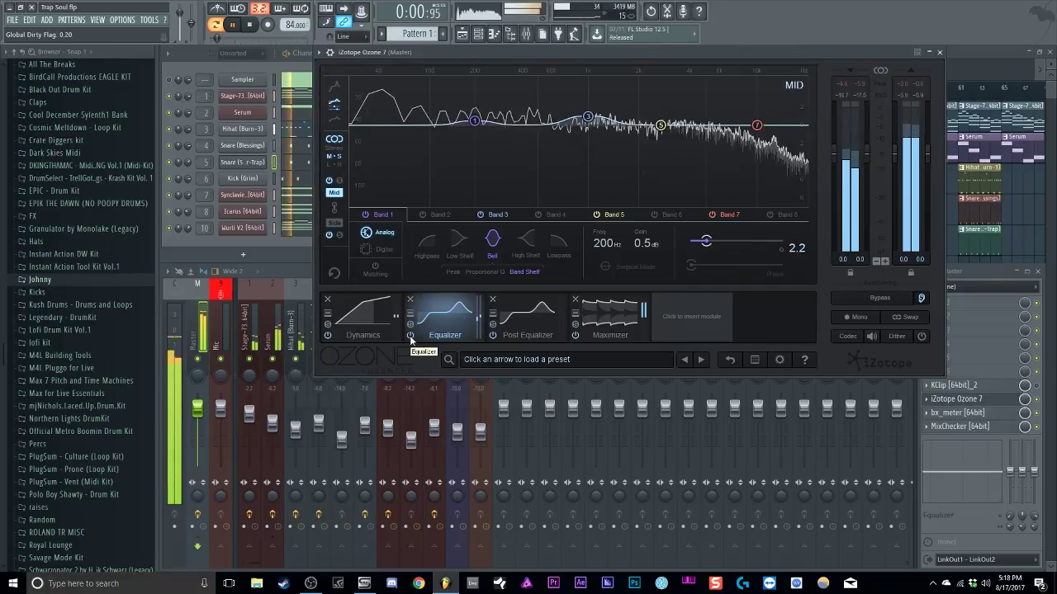
click(409, 336)
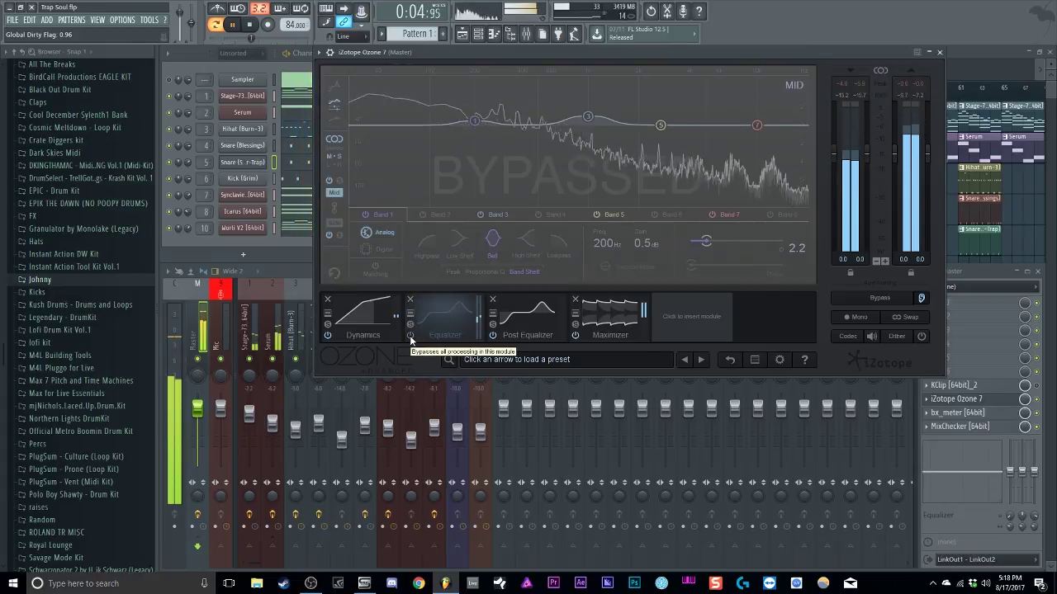
click(409, 335)
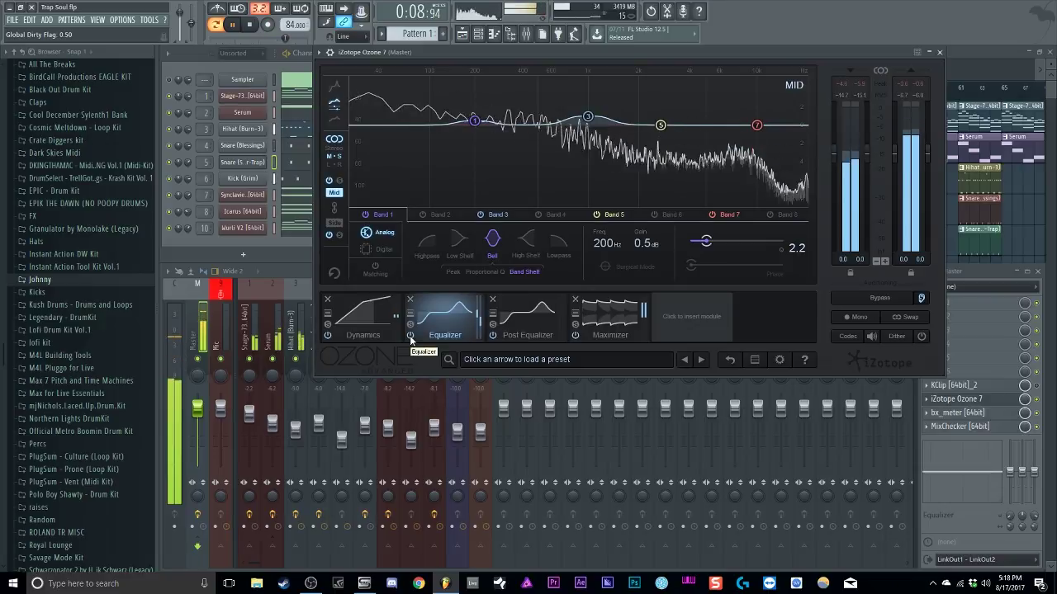
key(space)
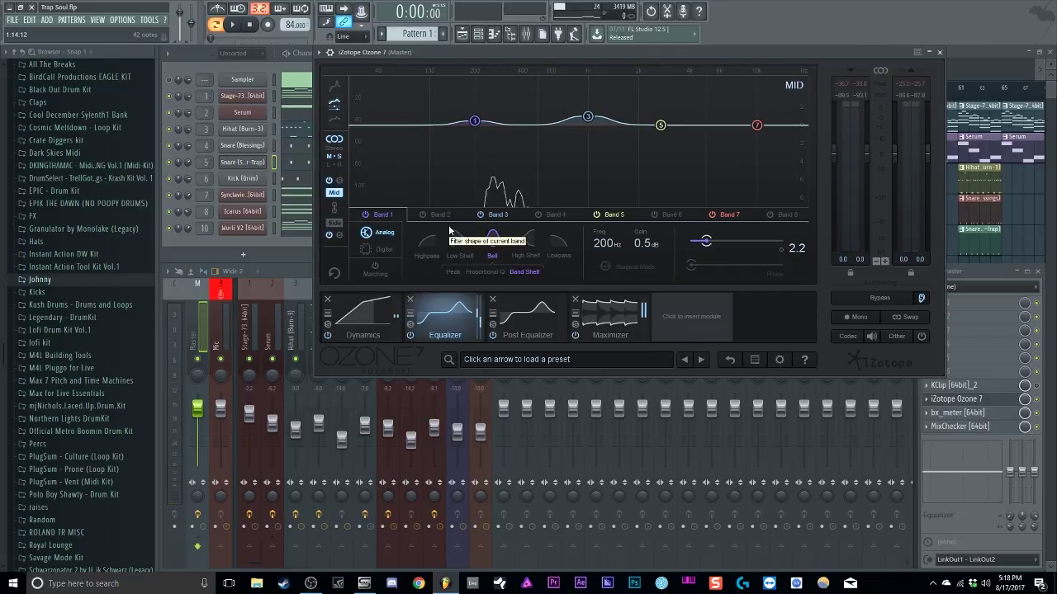
Compare the Equalizer's side and mid curves again and show Band 7 of the Post Equalizer module
click(334, 223)
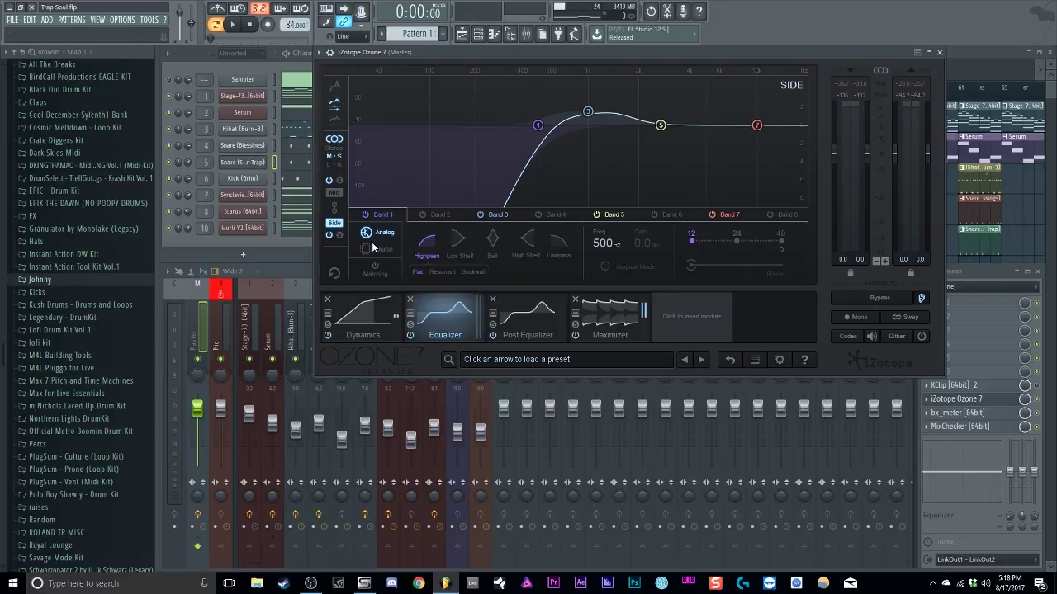
click(333, 193)
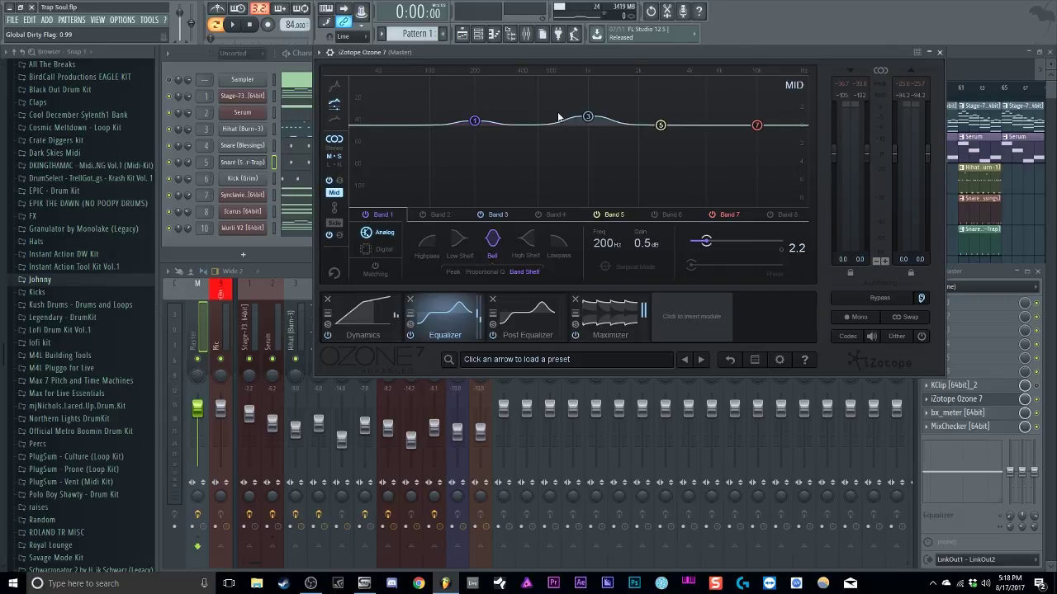
click(525, 314)
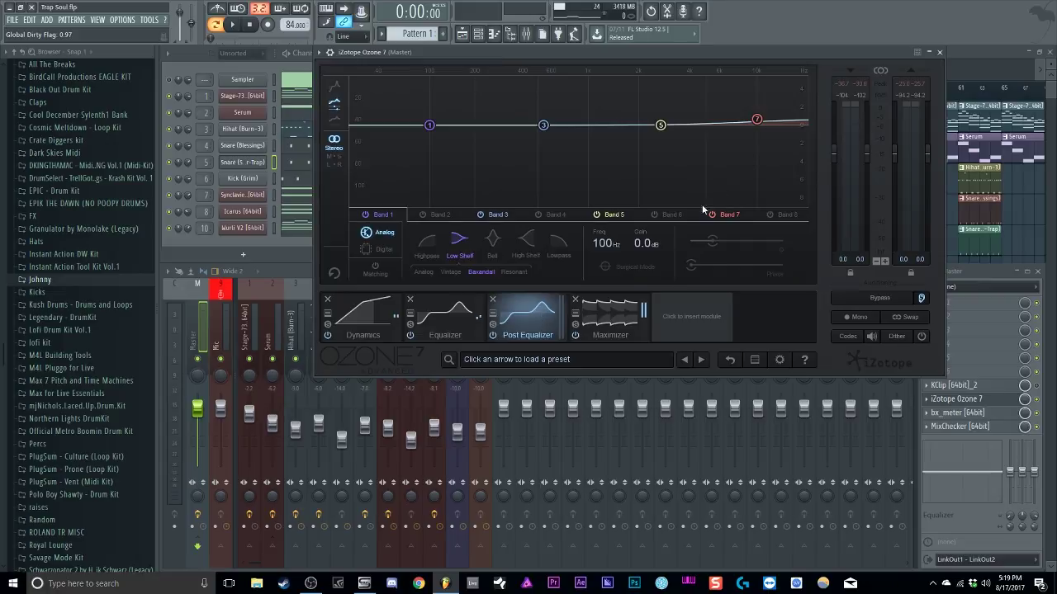
click(756, 119)
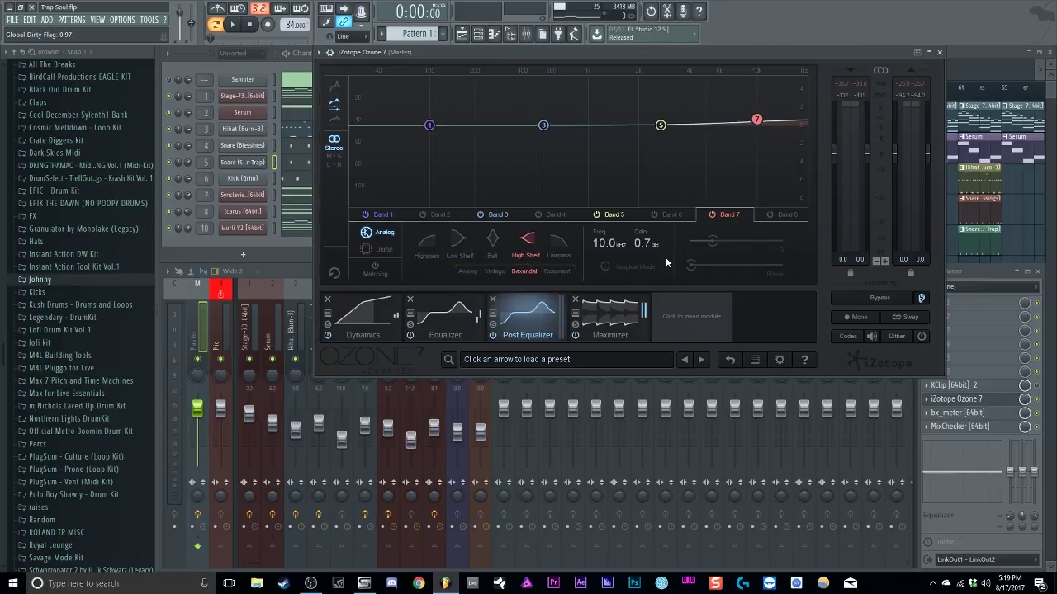
Show the Maximizer module and audition the pattern while bypassing and re-enabling all Ozone 7 processing twice, finishing with playback stopped
click(607, 315)
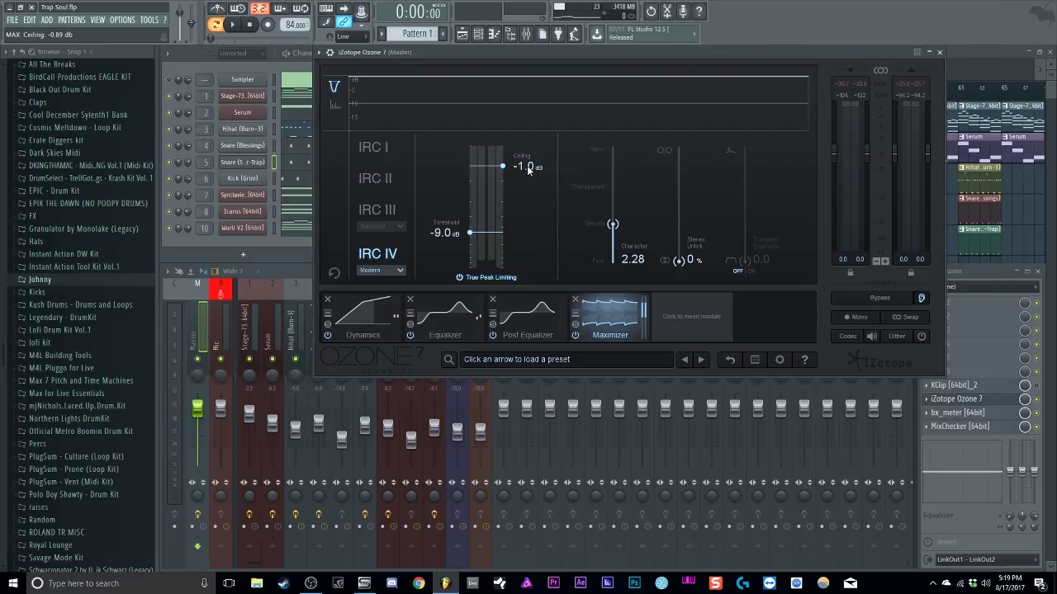
scroll(528, 168, down, 5)
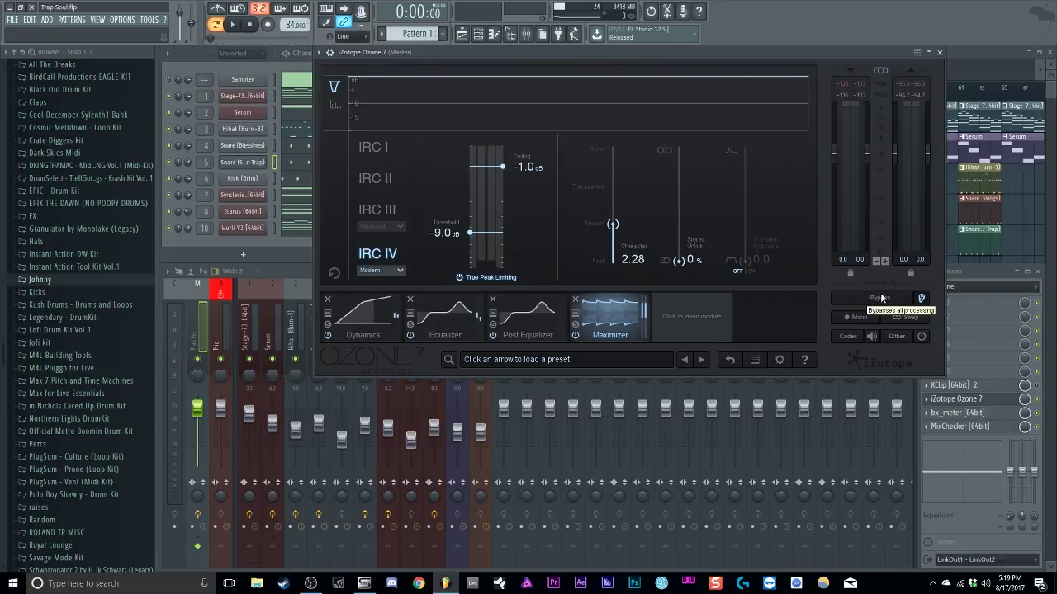
key(space)
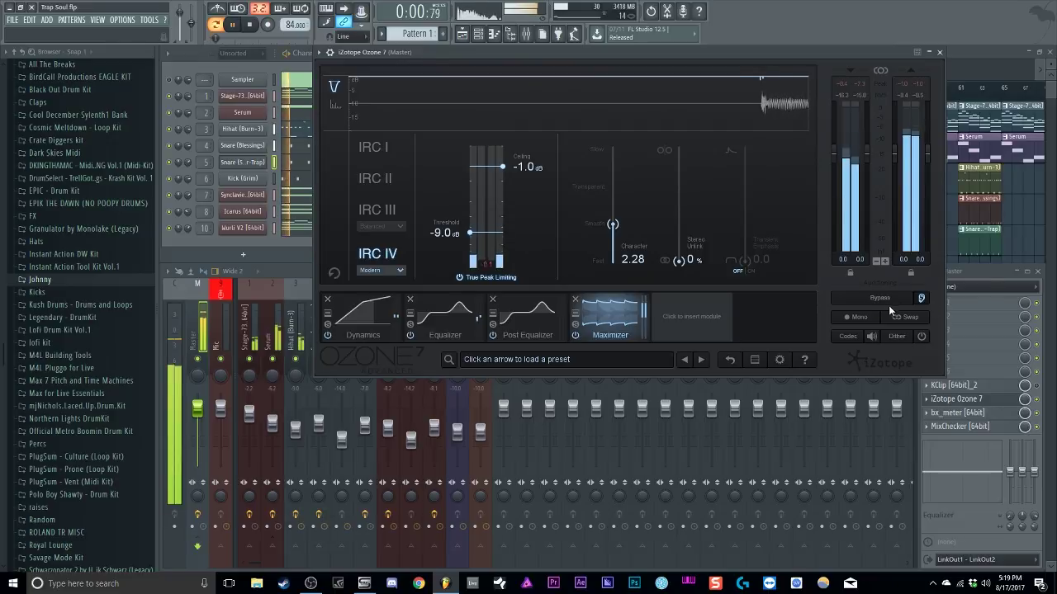
click(890, 298)
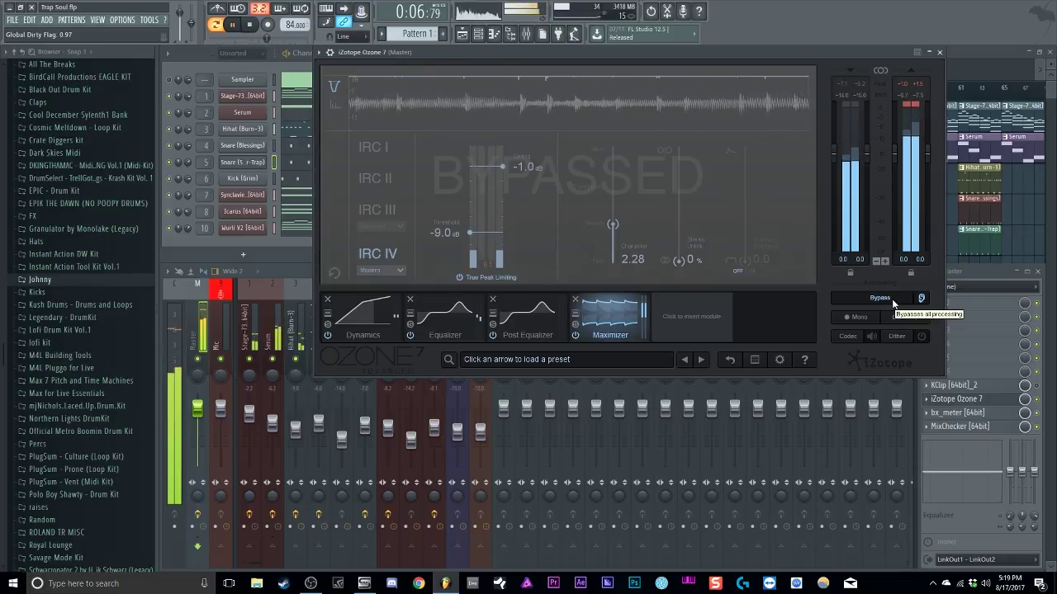
click(891, 300)
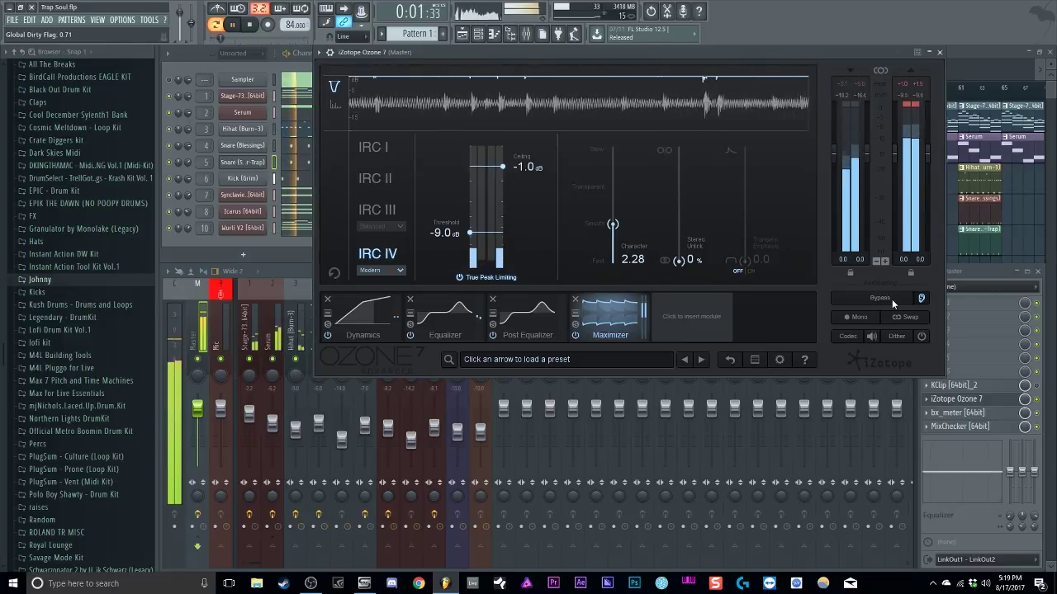
click(892, 299)
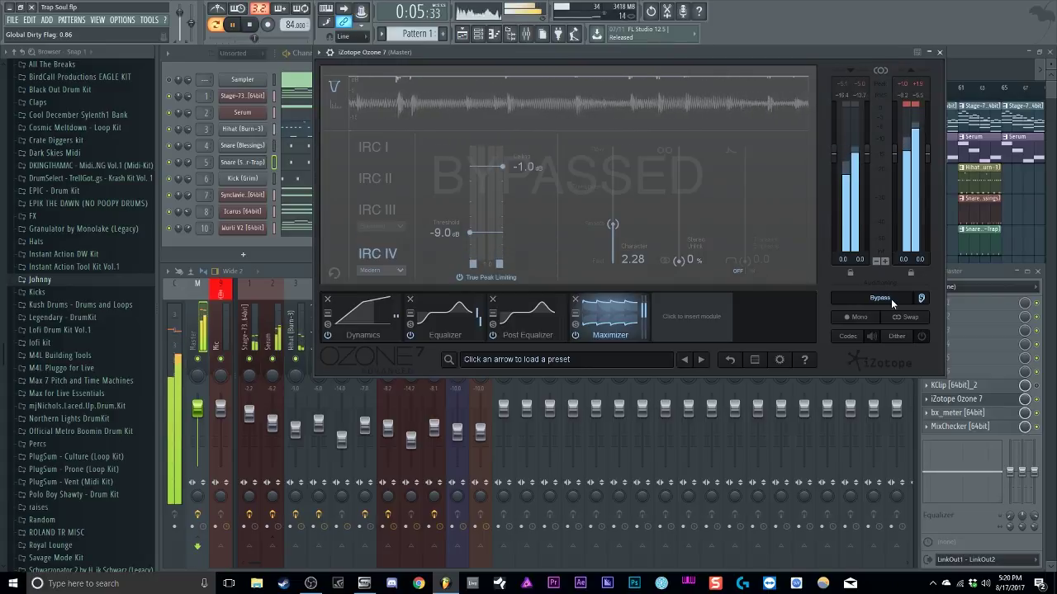
click(891, 299)
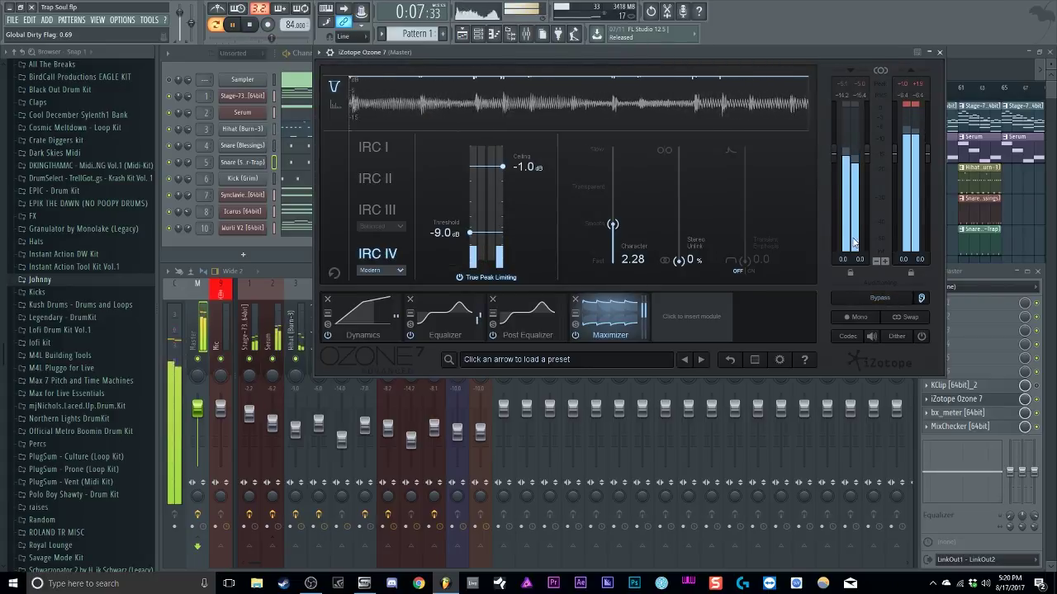
click(255, 25)
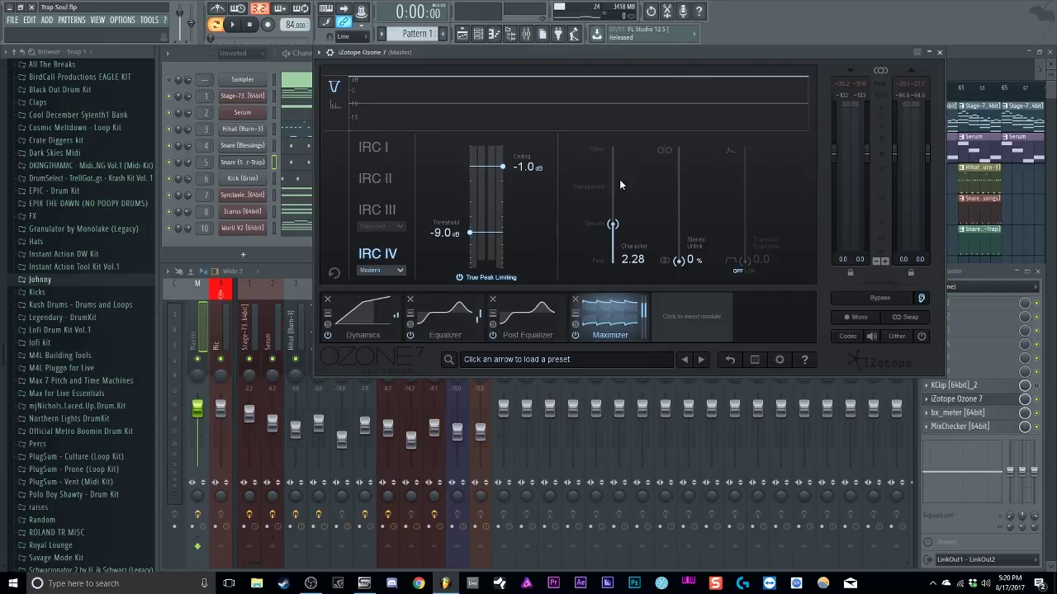
Close the Ozone 7 window and bring the playlist to the front to show the full song arrangement
click(938, 52)
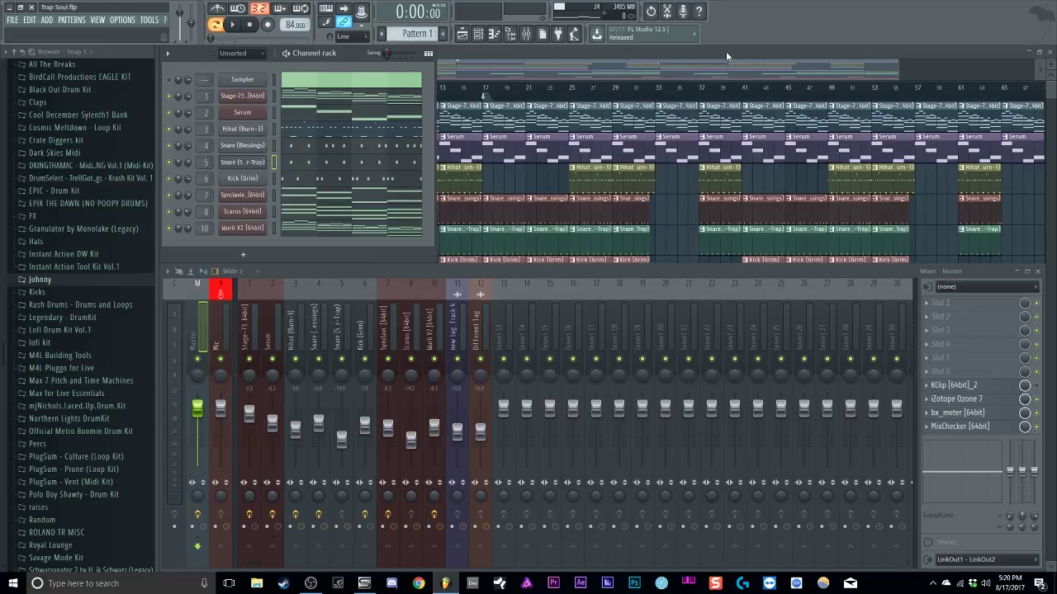
click(726, 51)
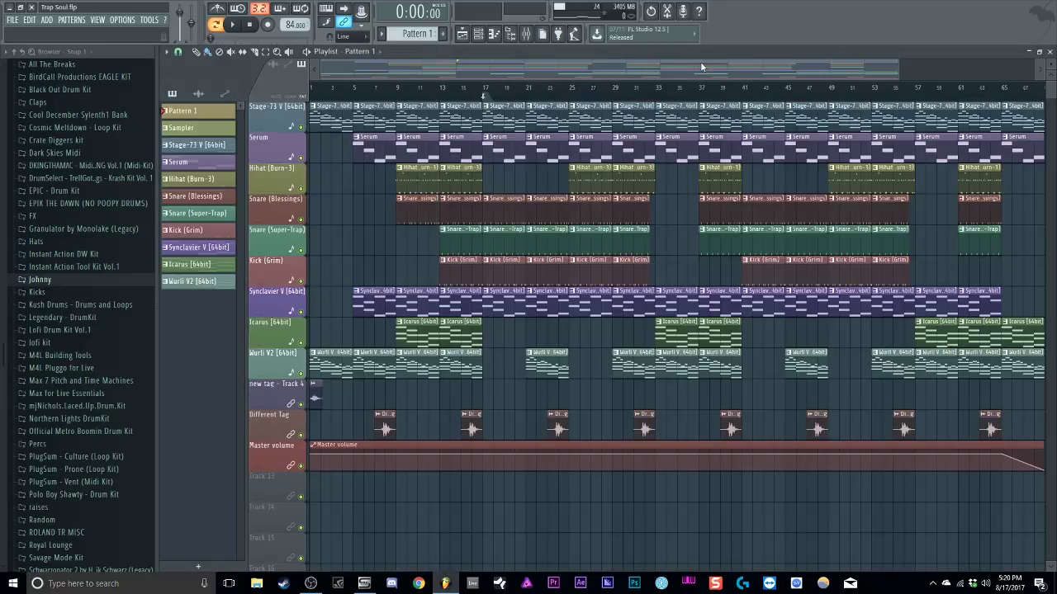